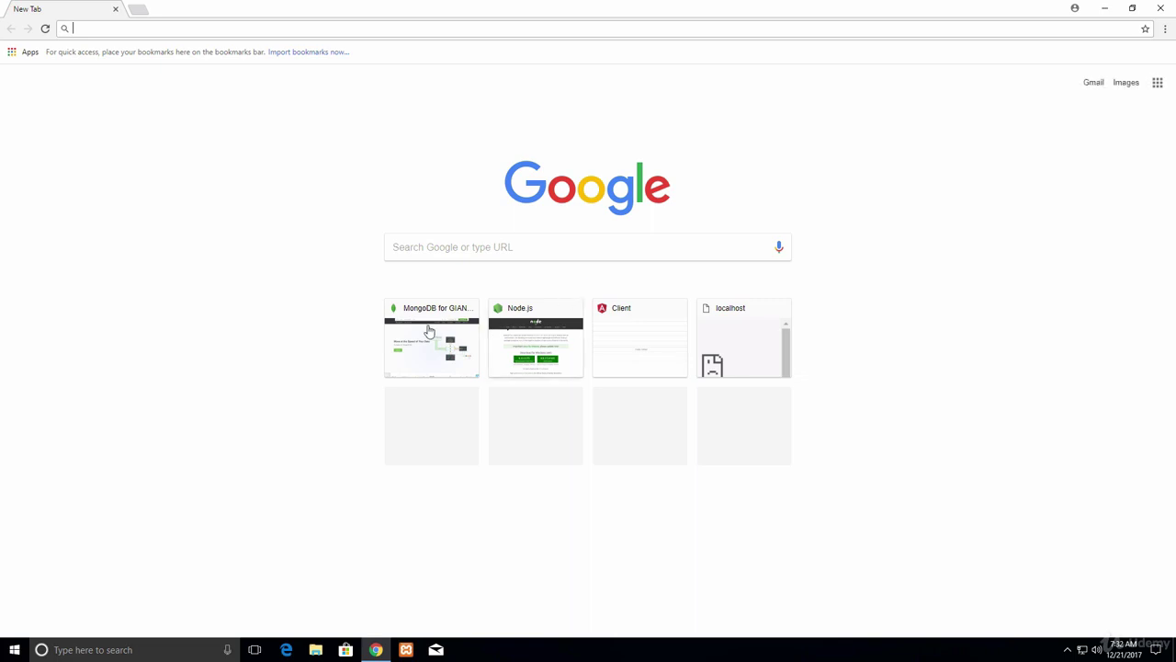
Download the MongoDB Community Server 3.6.0 MSI installer for 64-bit Windows from the MongoDB Download Center.
left_click(449, 331)
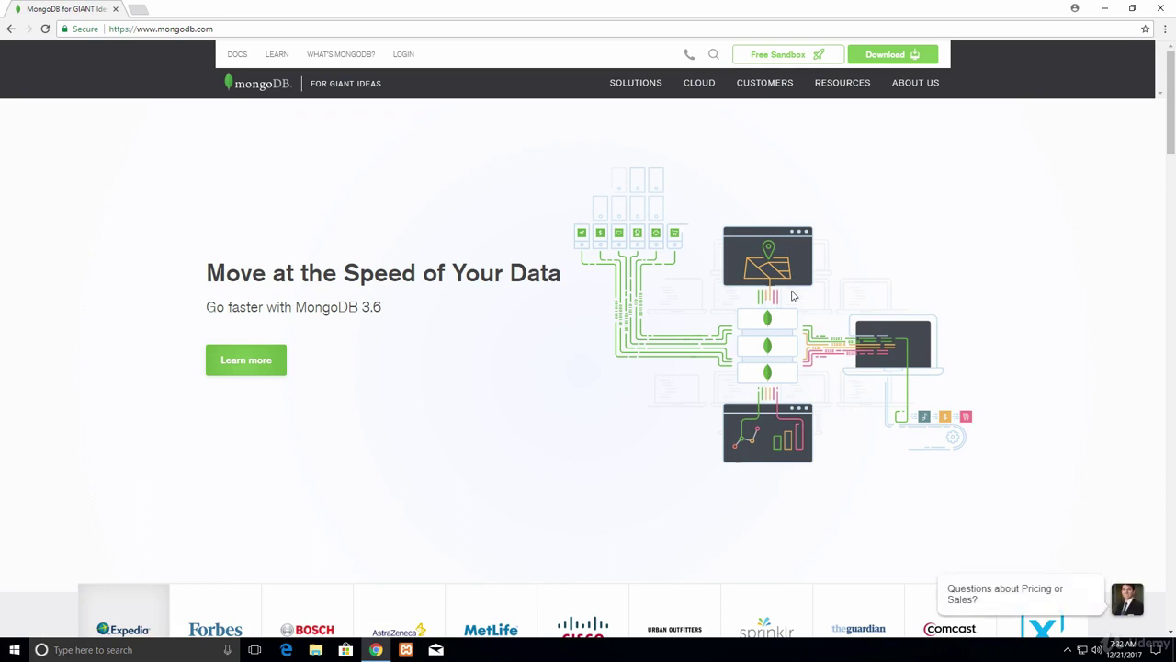
left_click(862, 57)
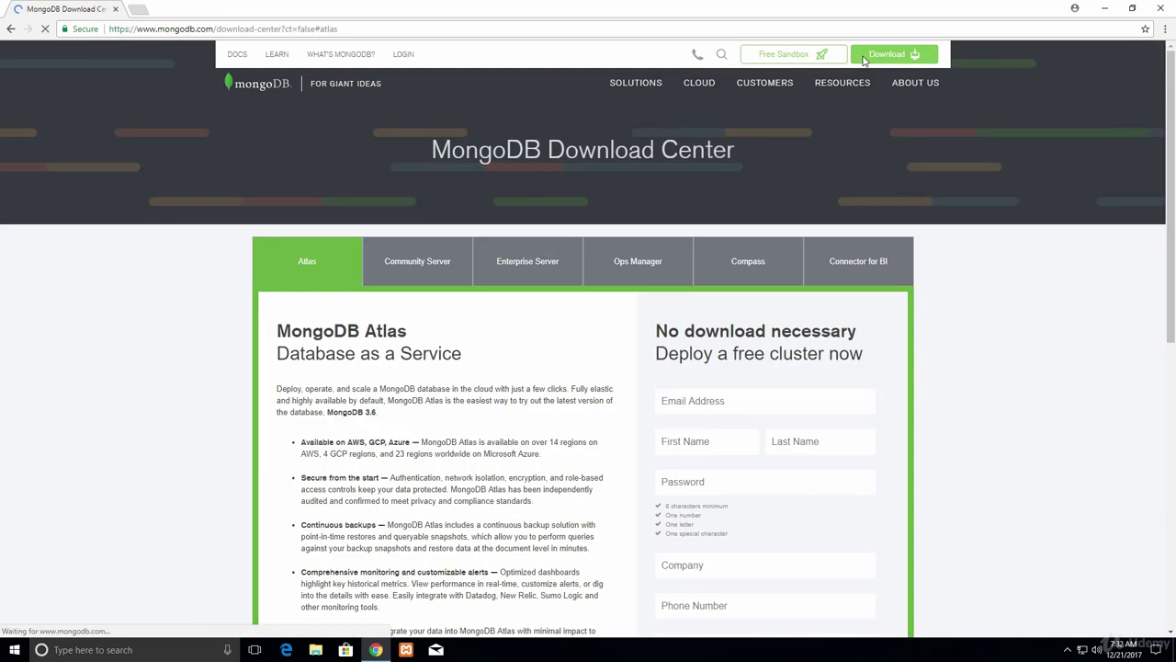
left_click(405, 272)
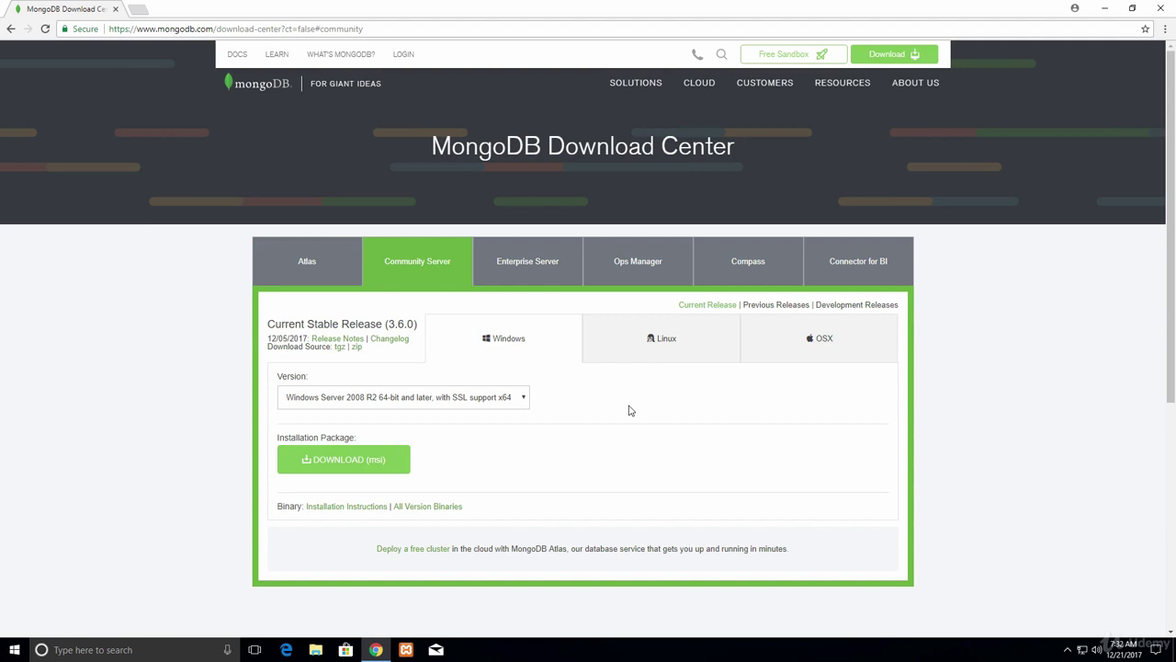
left_click(363, 458)
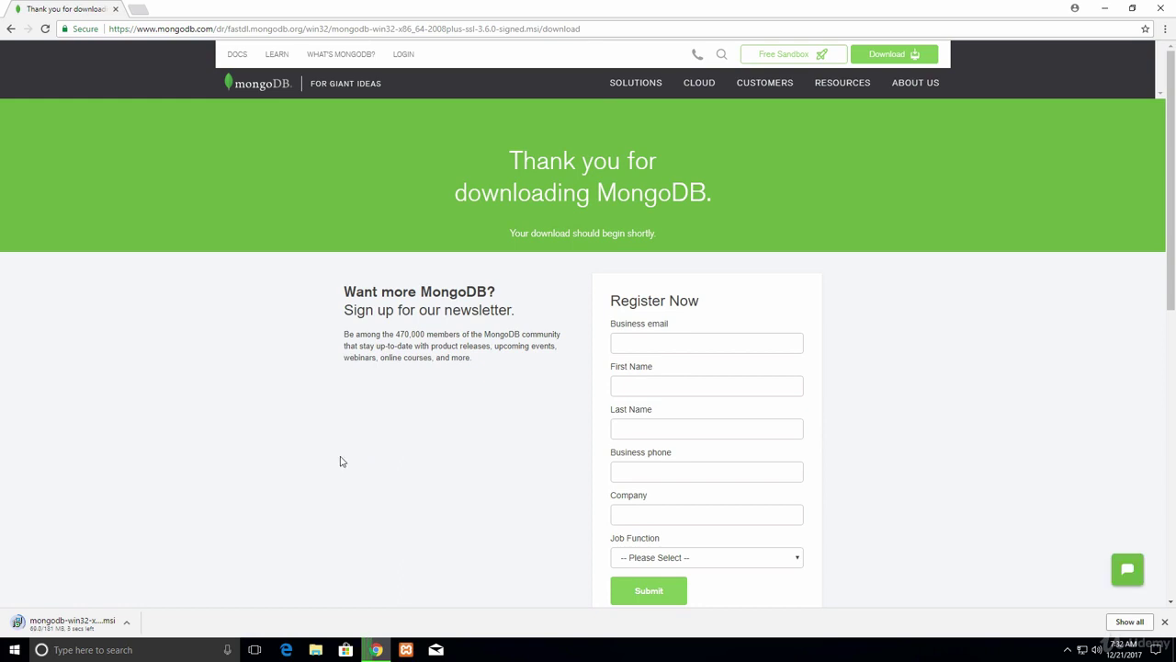
left_click(49, 625)
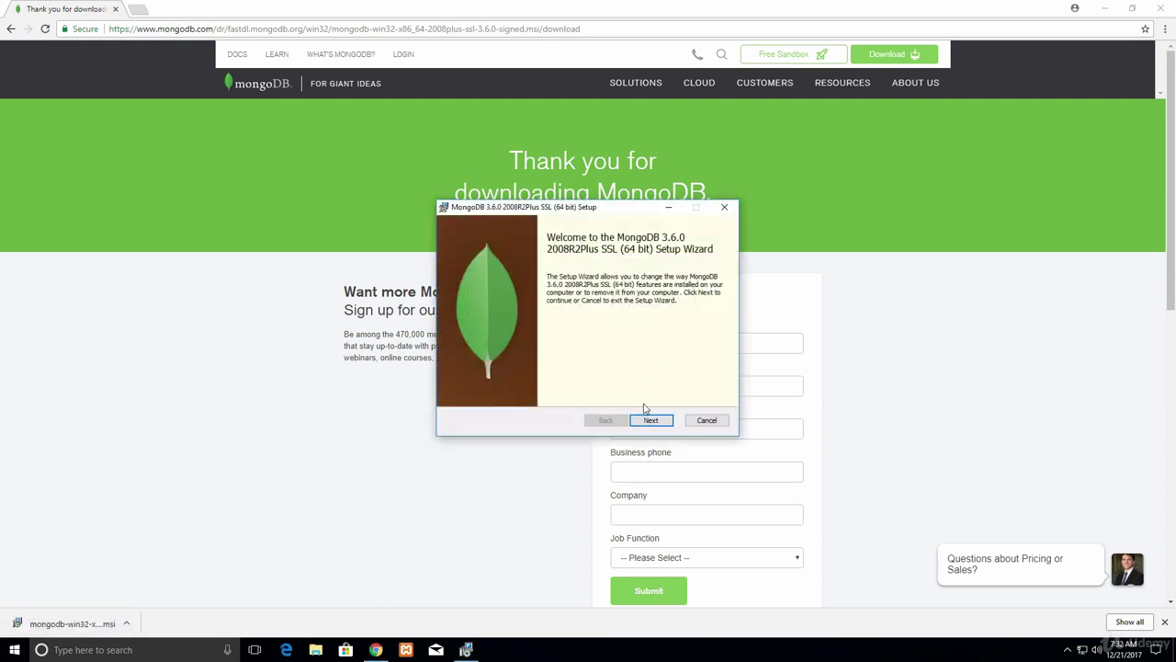
left_click(649, 419)
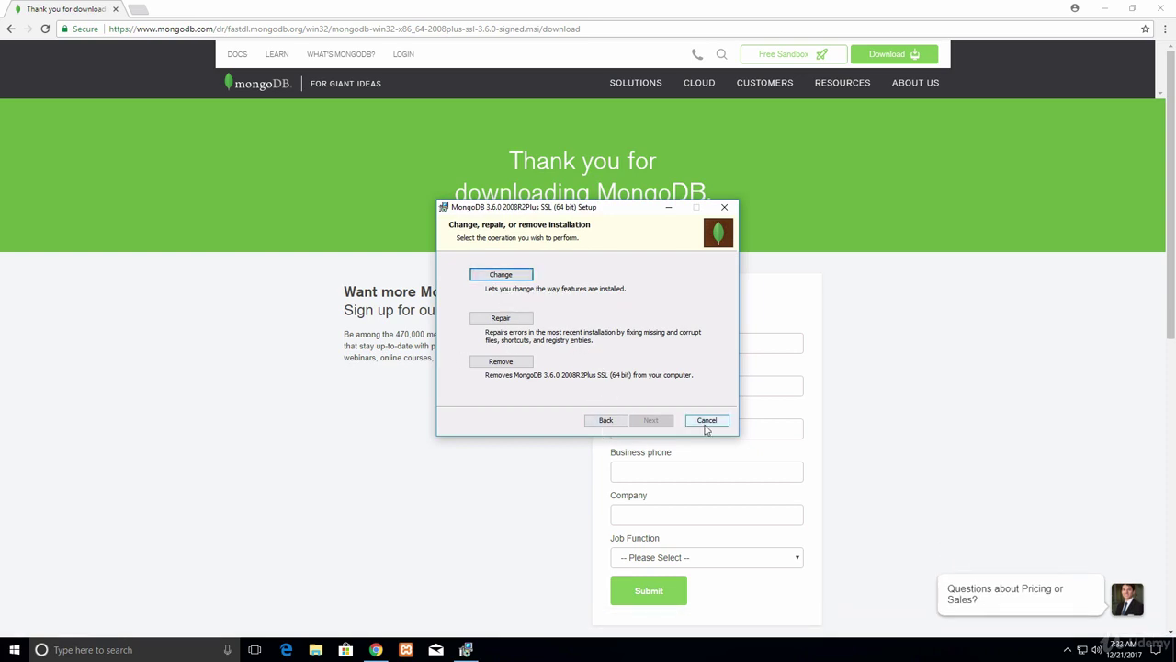
left_click(605, 420)
Uninstall the existing MongoDB 3.6.0 2008R2Plus SSL (64 bit) through Windows Programs and Features, granting administrator permission.
left_click(181, 650)
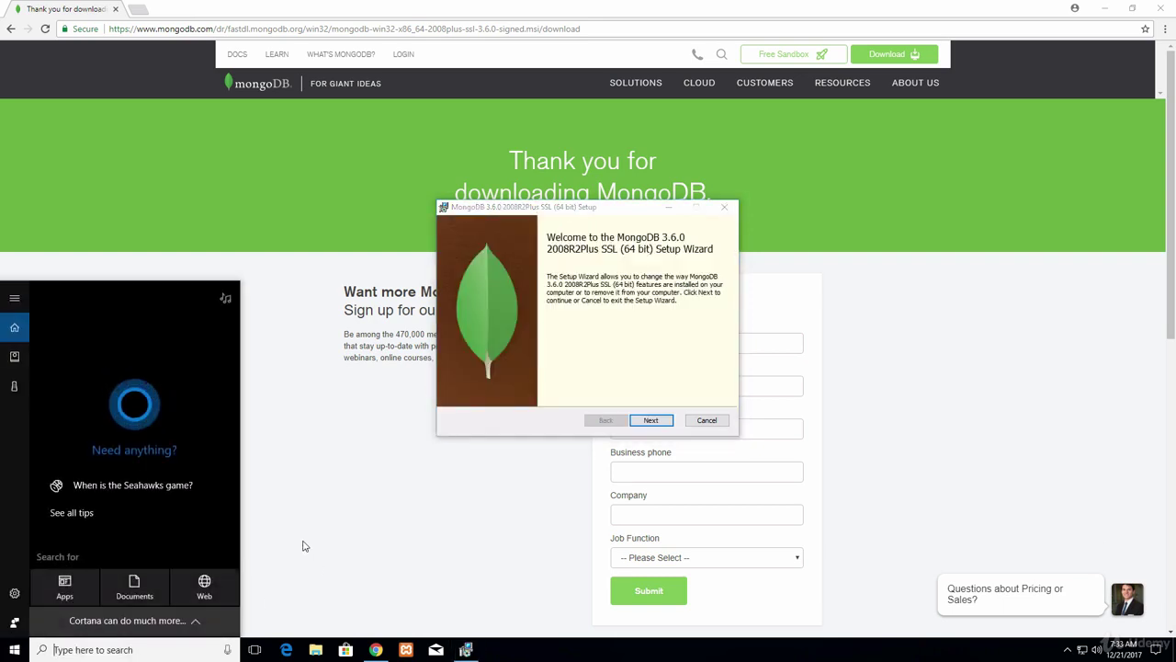
type("cont")
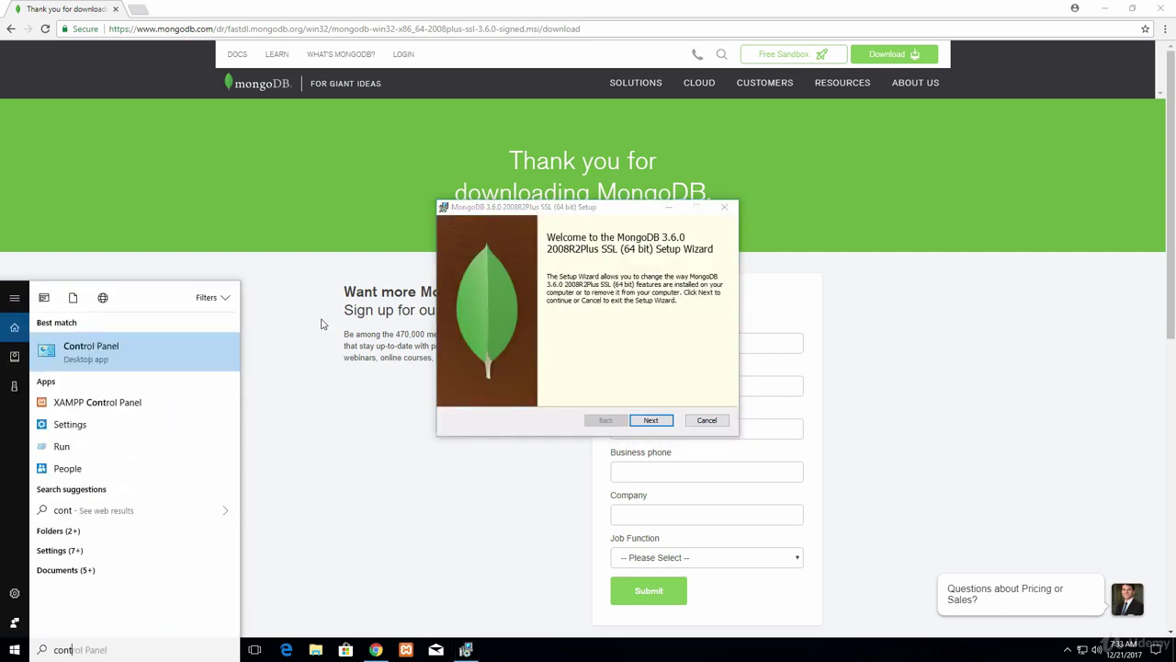
left_click(88, 360)
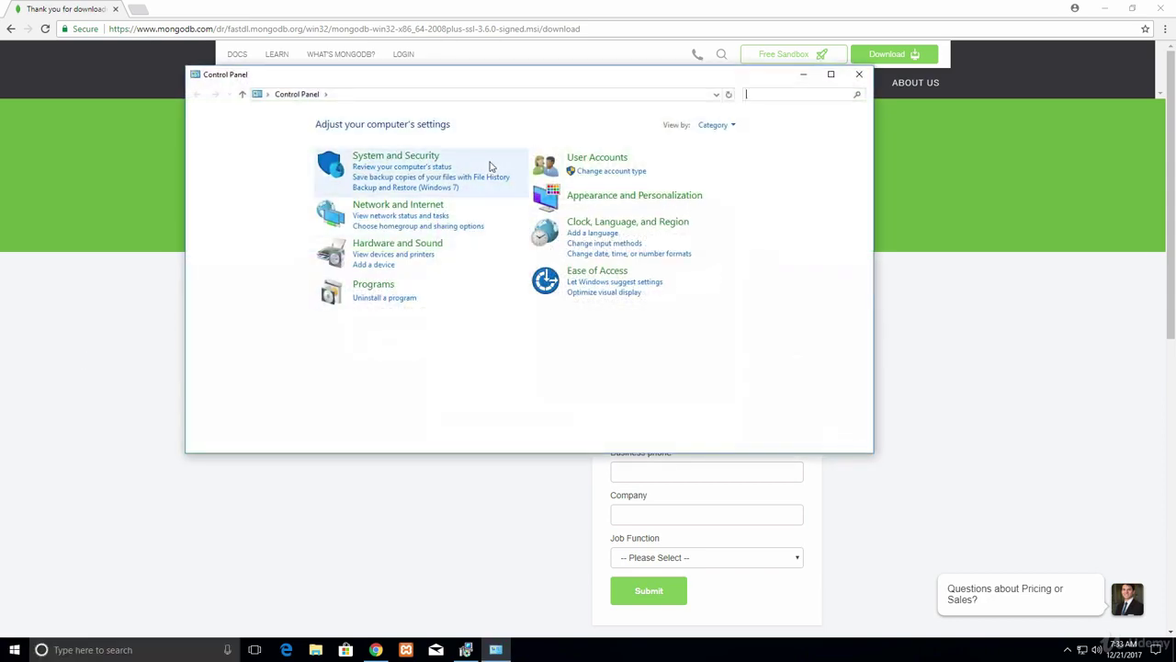
left_click(382, 299)
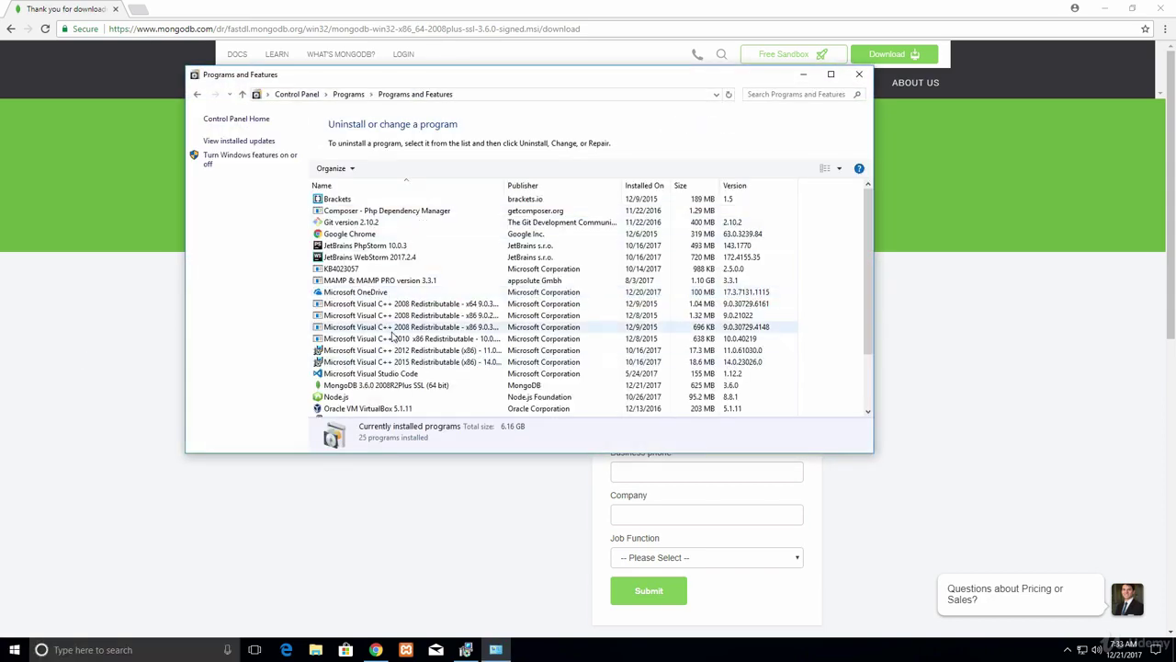
scroll(386, 338, "down", 1)
left_click(374, 353)
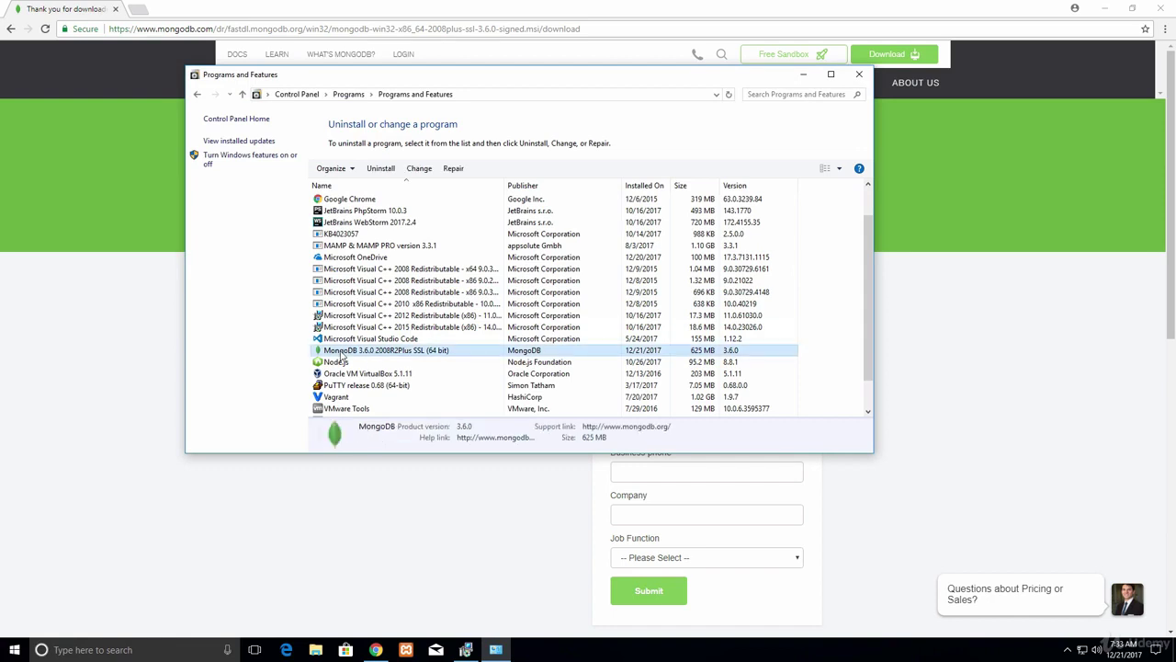
double_click(342, 353)
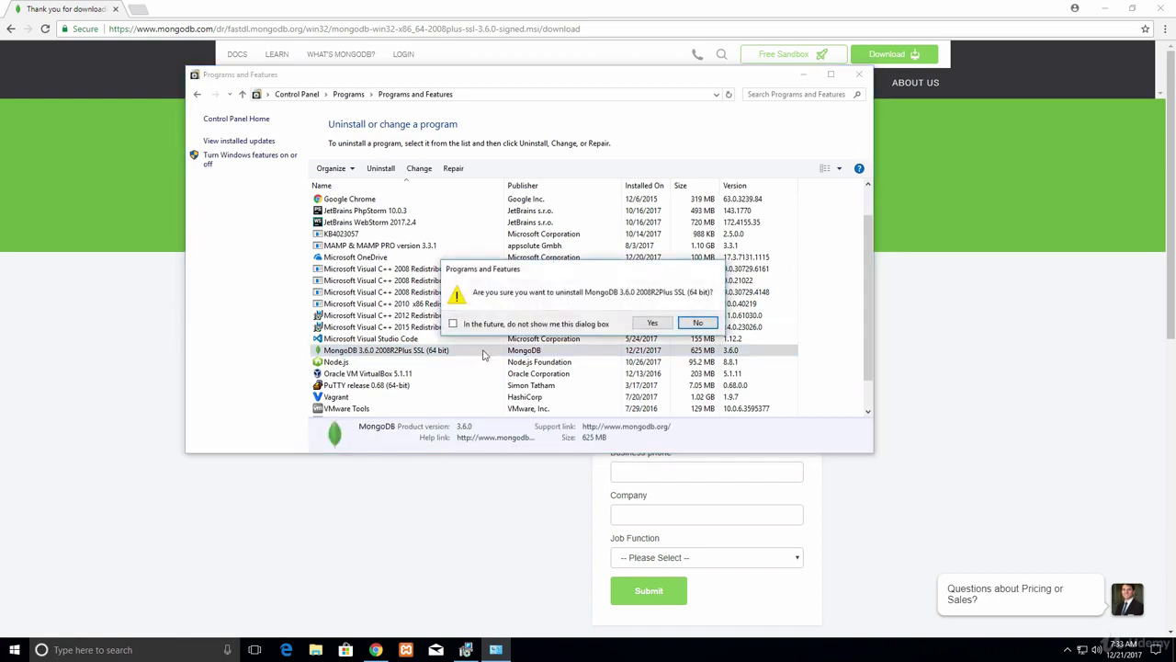
left_click(648, 323)
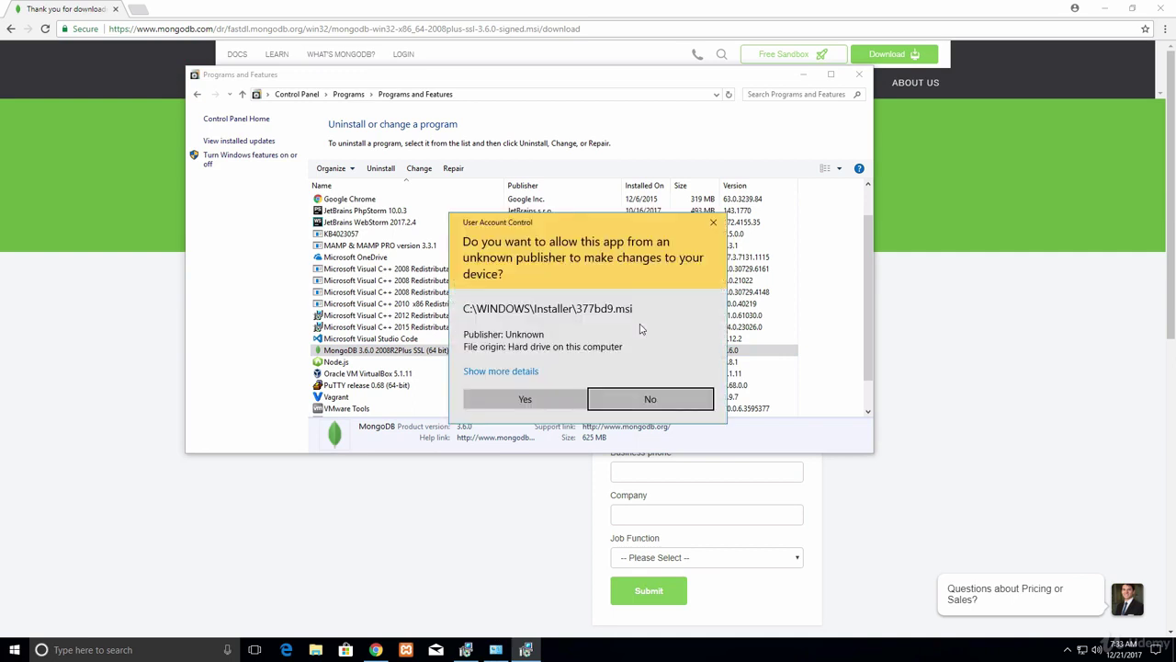
left_click(524, 399)
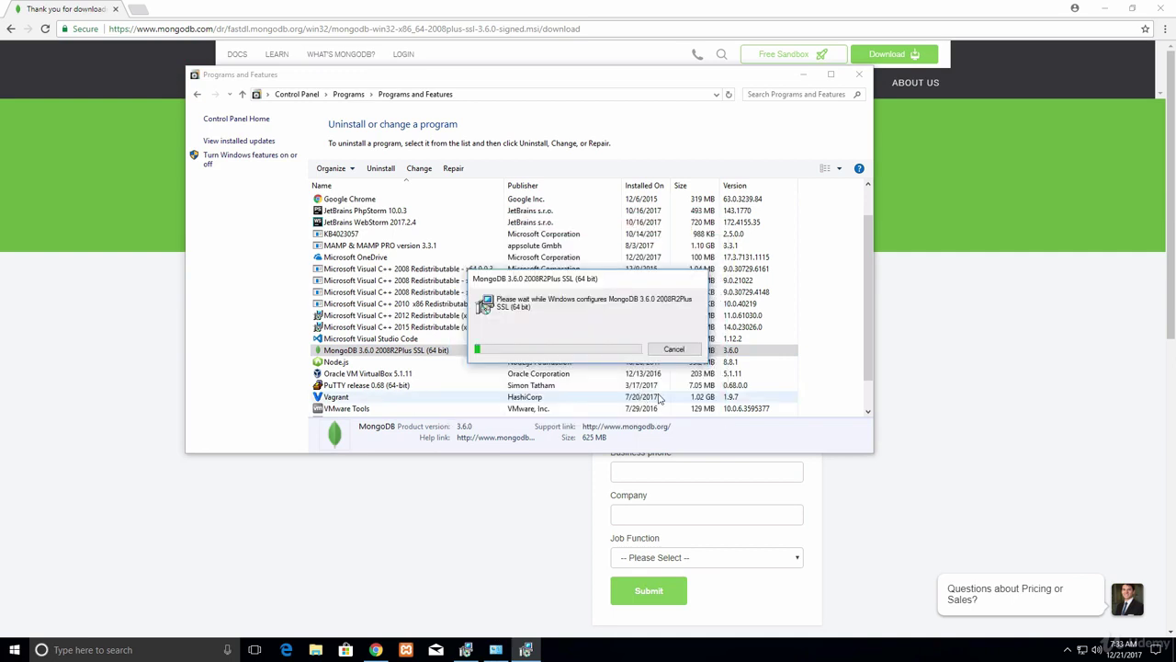
Cancel the MongoDB setup wizard that is still open and close Programs and Features.
left_click(1006, 337)
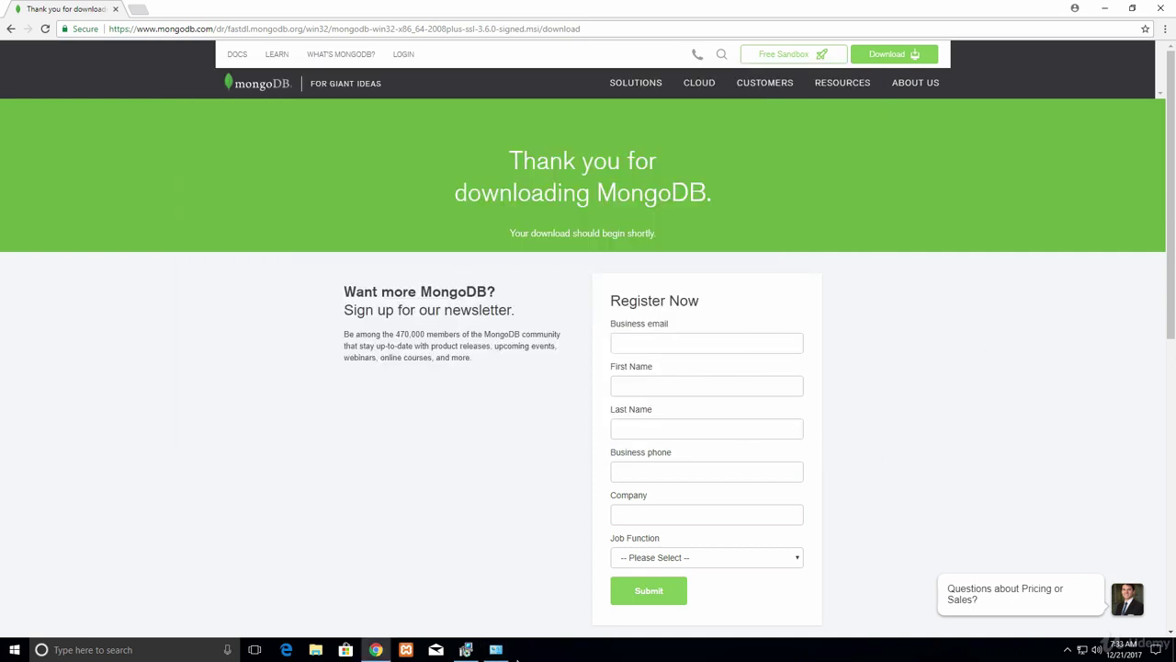
left_click(496, 650)
left_click(466, 650)
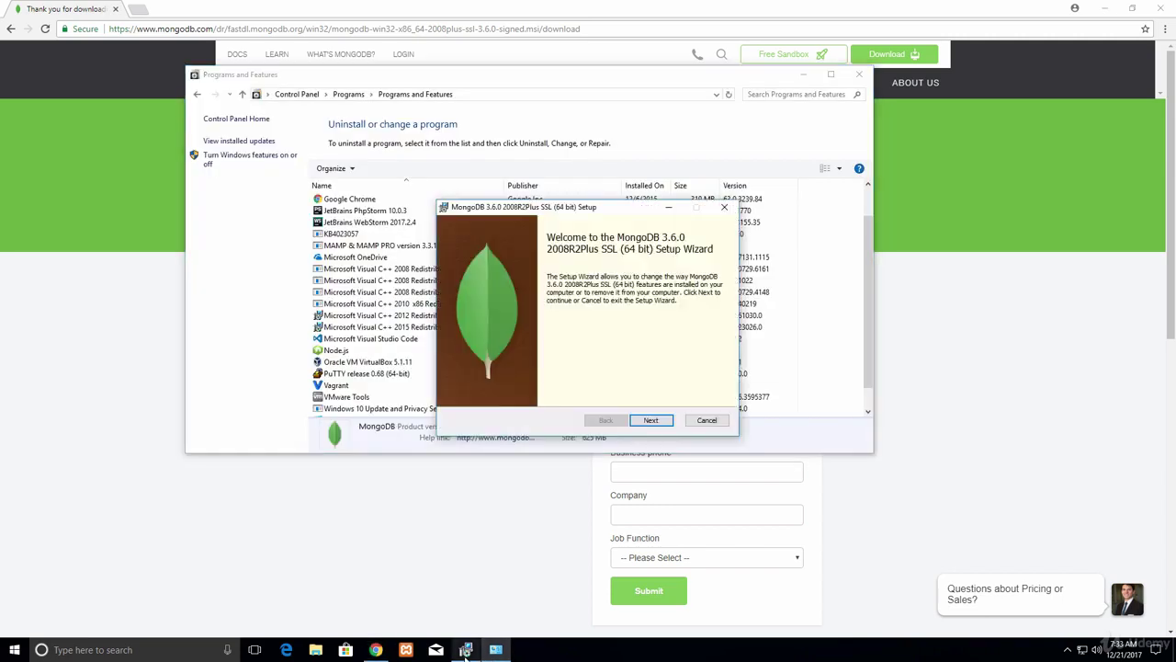
left_click(651, 420)
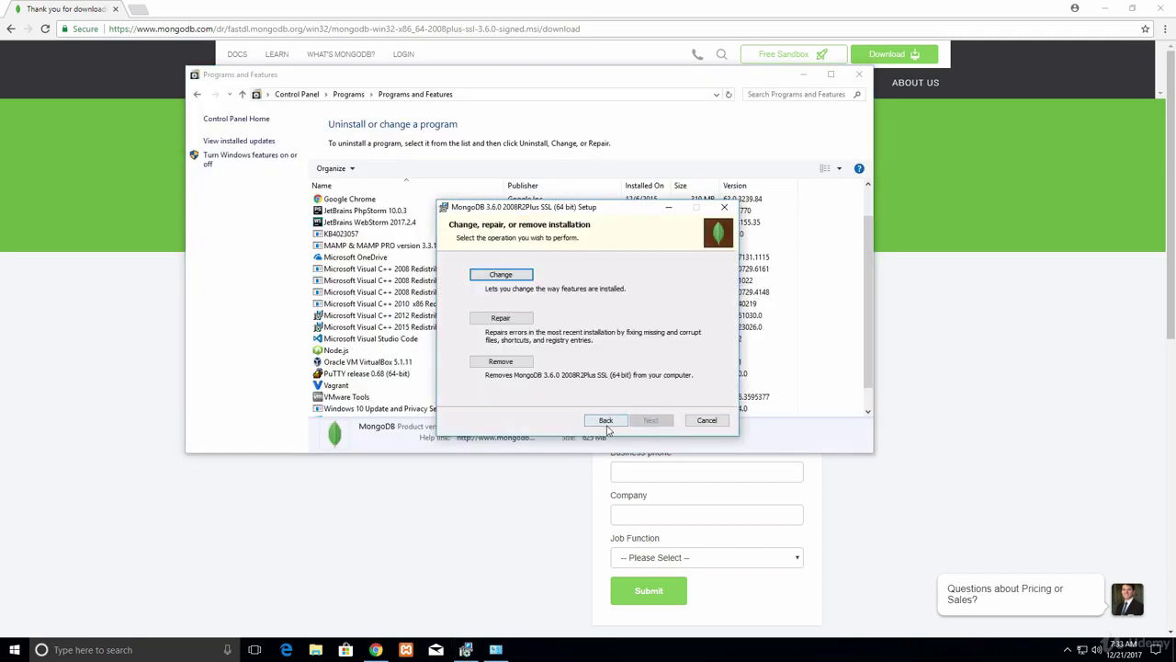
left_click(606, 423)
left_click(706, 420)
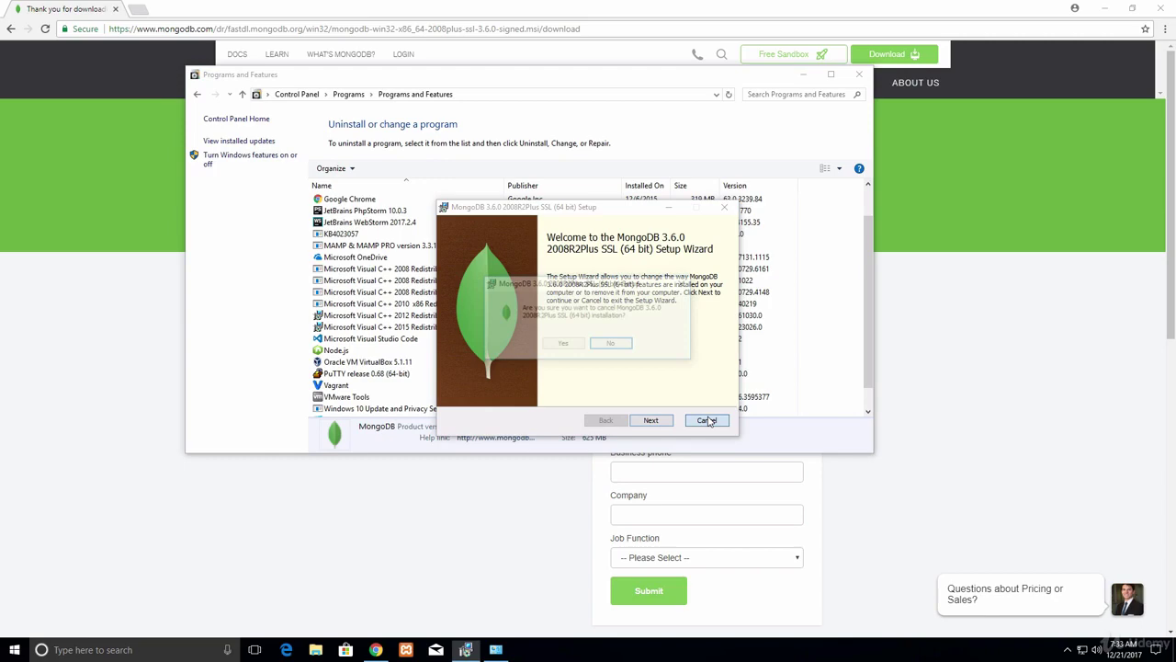
left_click(562, 343)
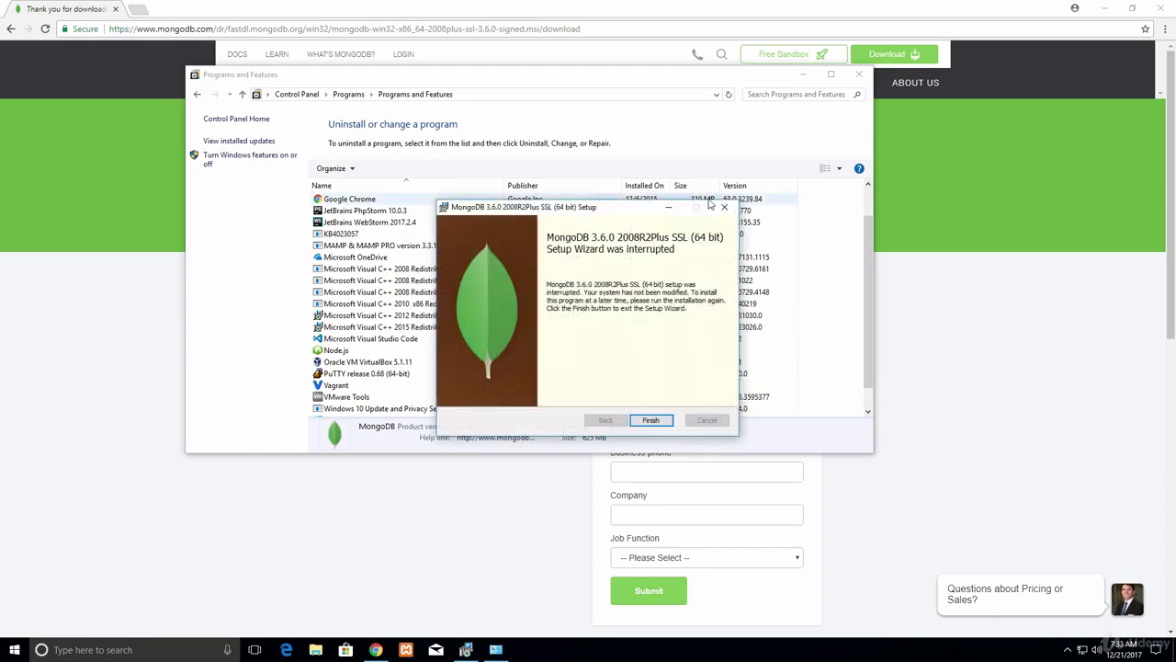
left_click(650, 420)
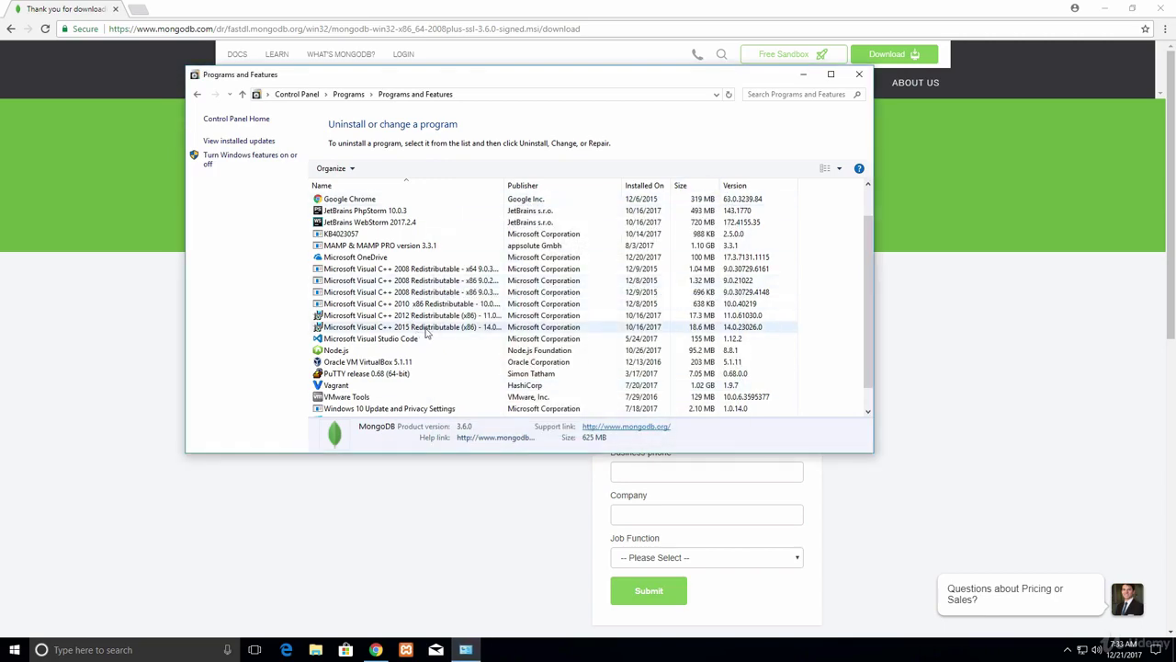
left_click(859, 74)
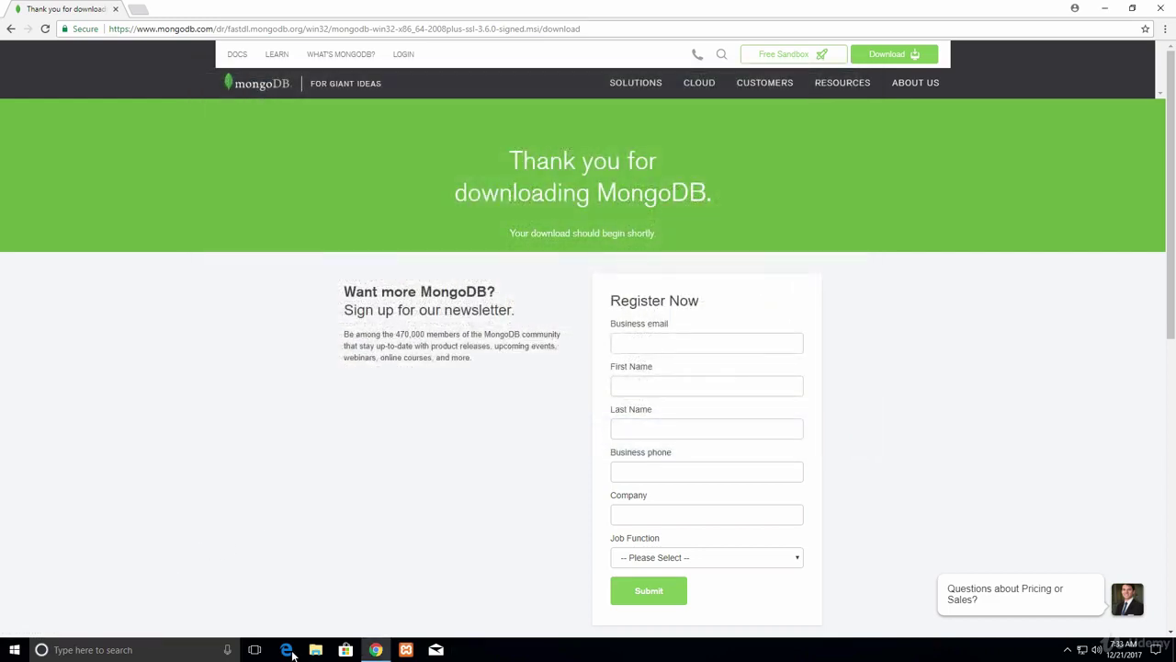
Launch the most recent MongoDB 3.6.0 installer from the Downloads folder and close File Explorer.
scroll(696, 271, "down", 3)
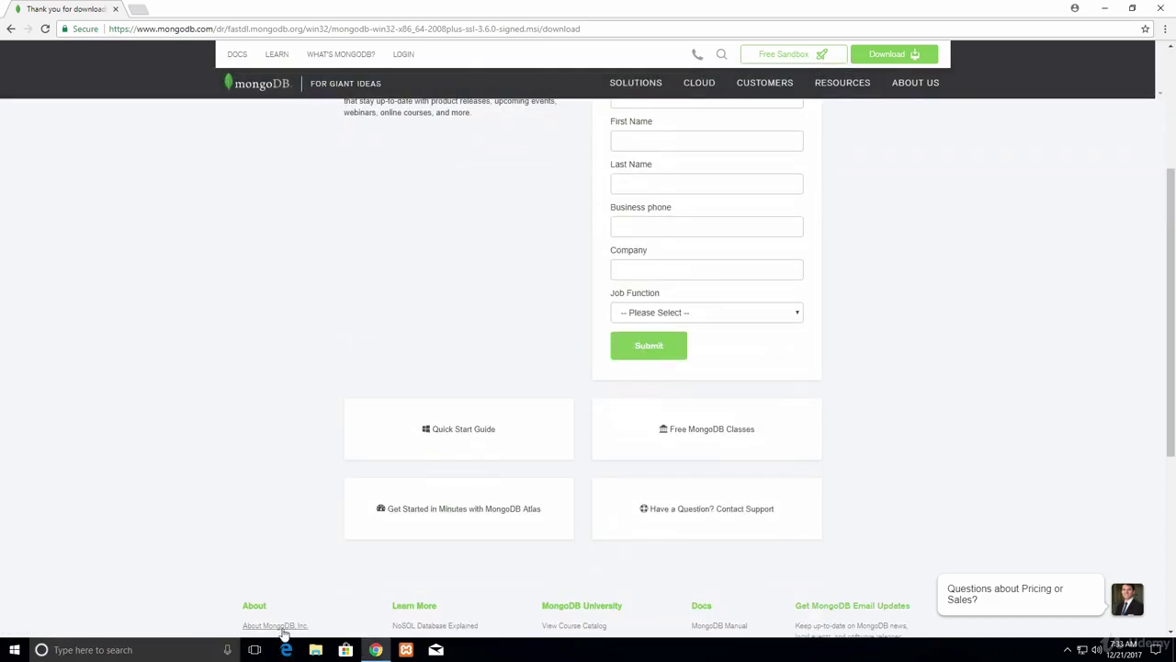
scroll(924, 242, "up", 3)
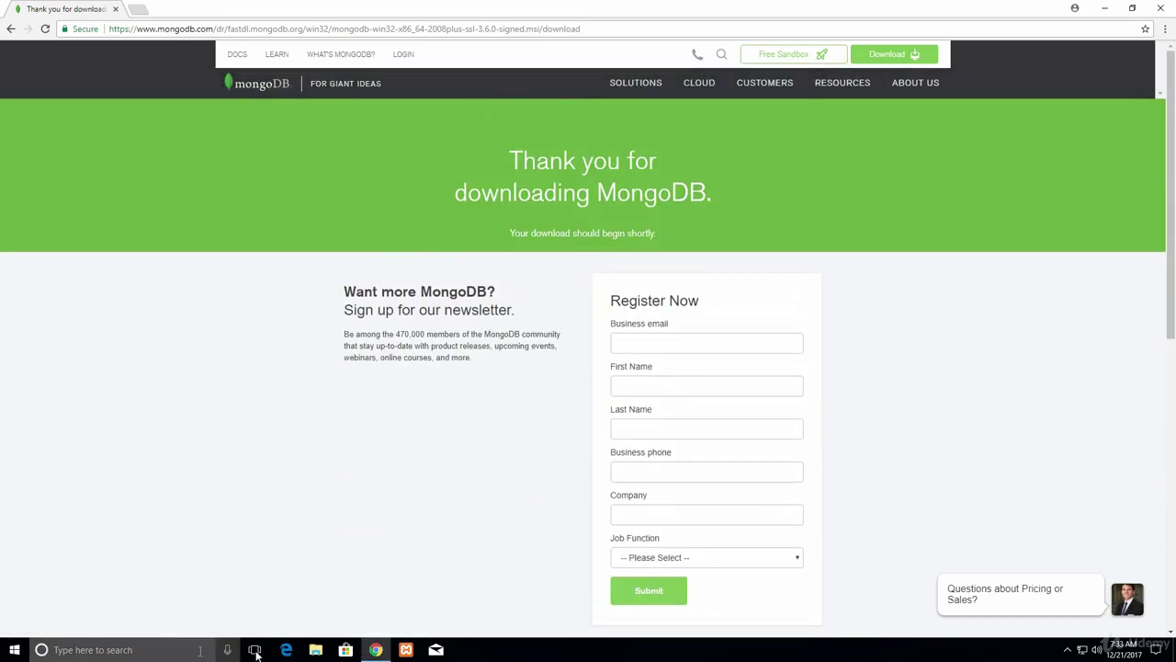
left_click(317, 653)
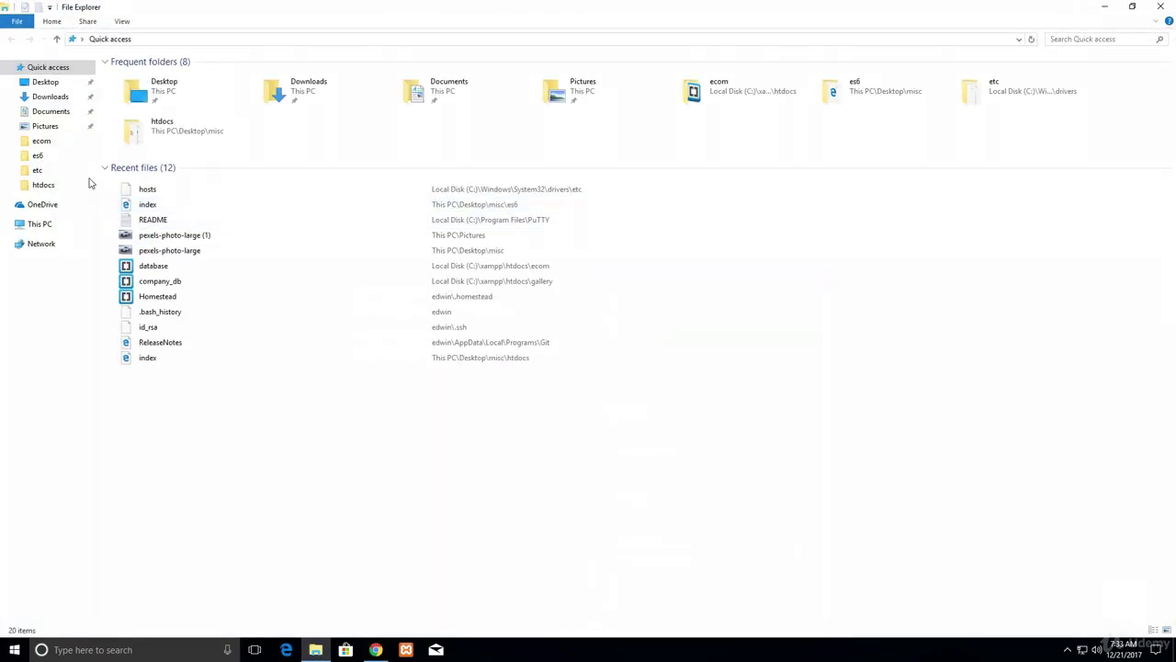
left_click(63, 111)
left_click(65, 100)
double_click(161, 76)
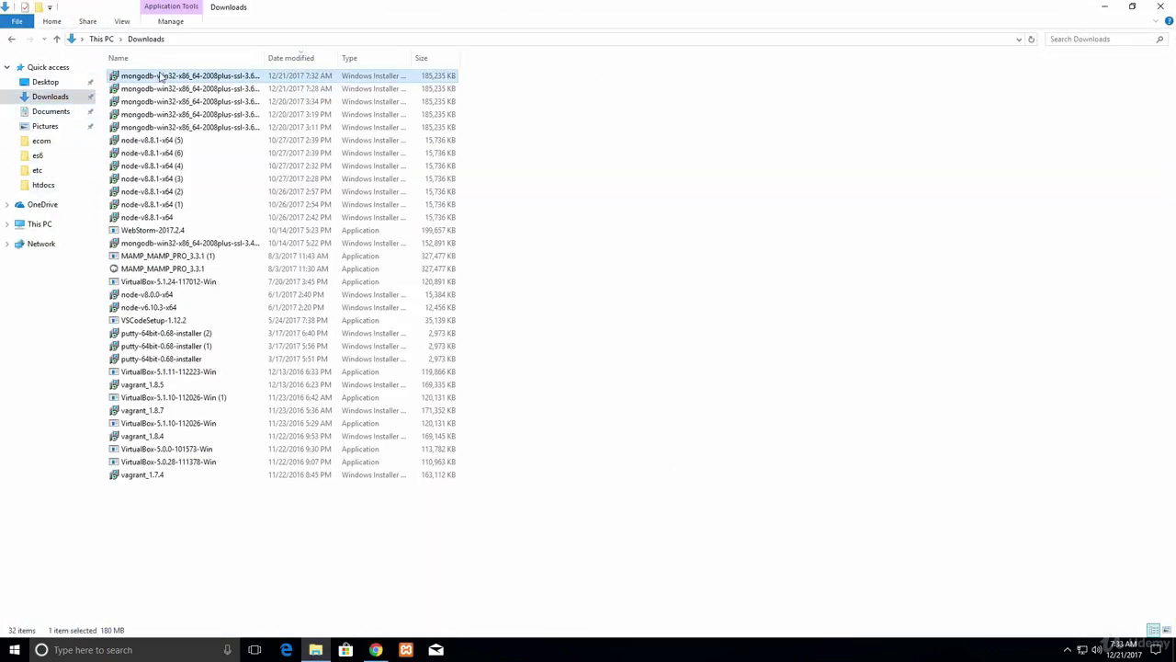
left_click(1159, 6)
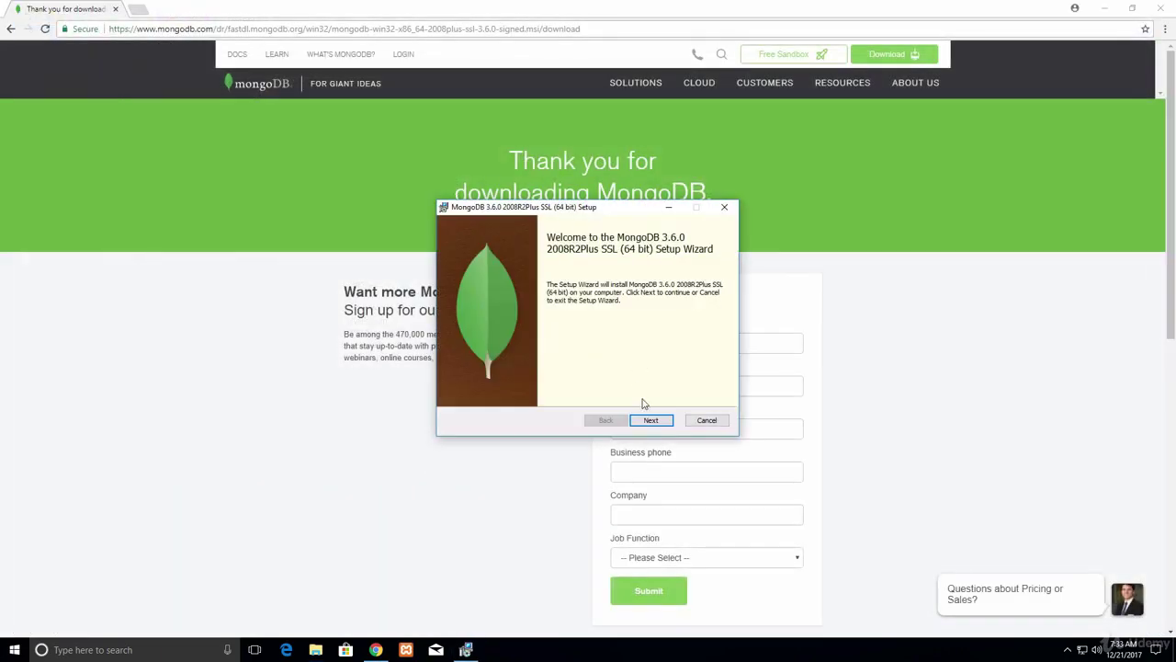
Accept the MongoDB license agreement in the setup wizard and choose the Complete setup type.
left_click(651, 420)
left_click(459, 394)
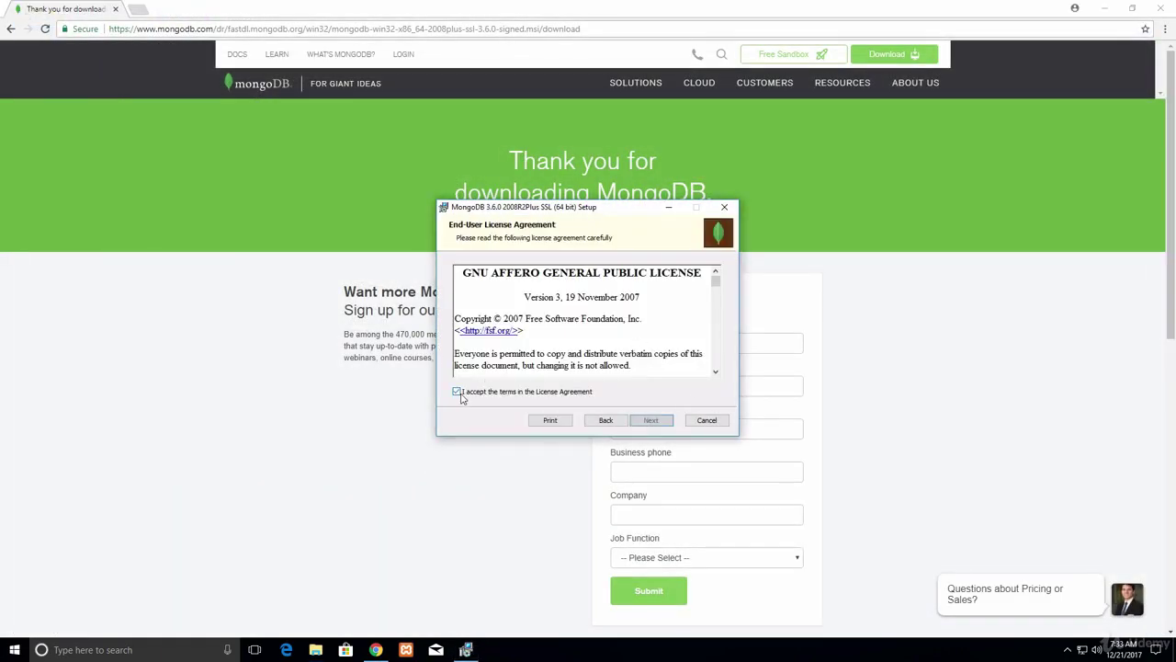
left_click(650, 419)
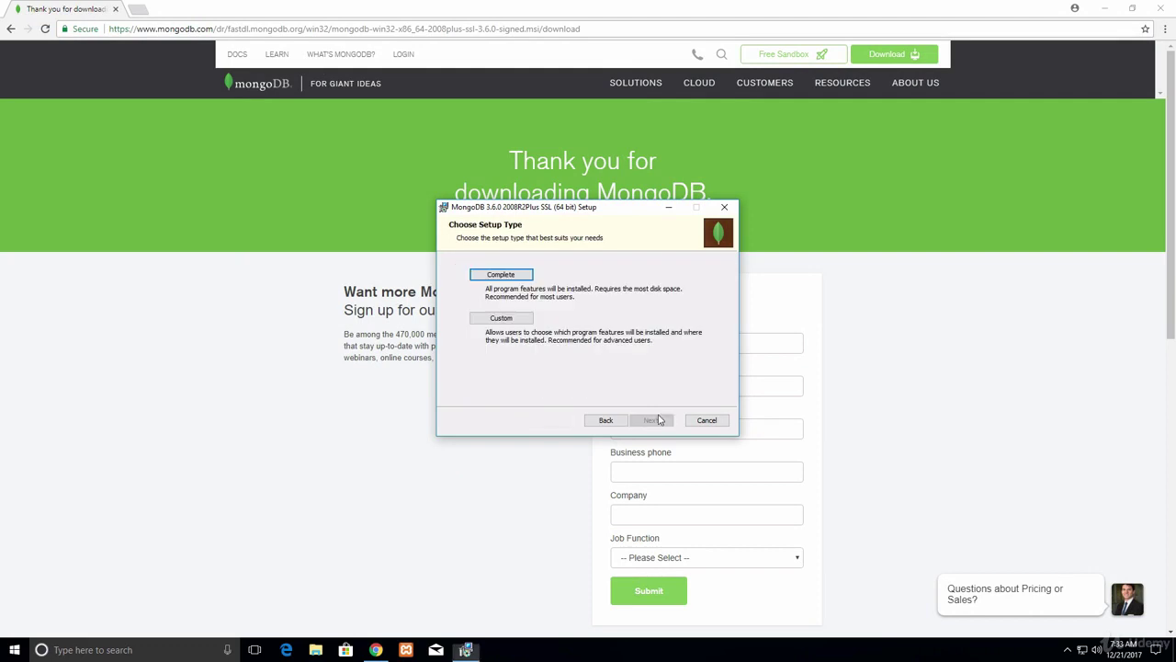
left_click(515, 276)
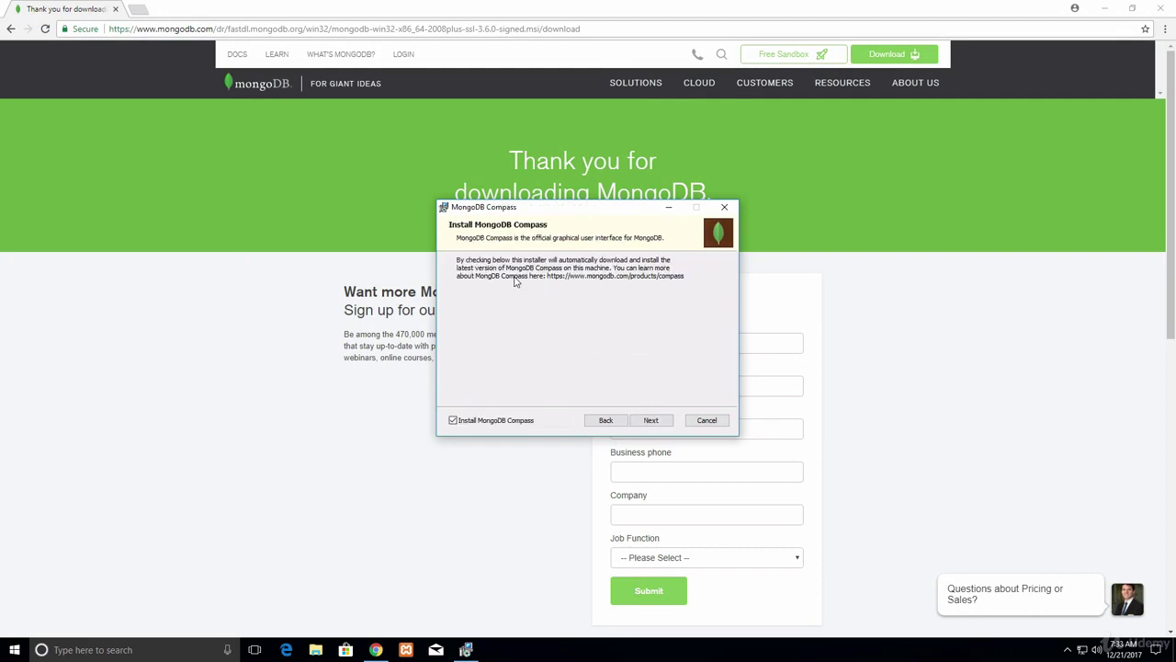
Proceed past the MongoDB Compass option, run the installation with administrator permission and finish the setup wizard.
left_click(453, 421)
left_click(531, 423)
left_click(651, 420)
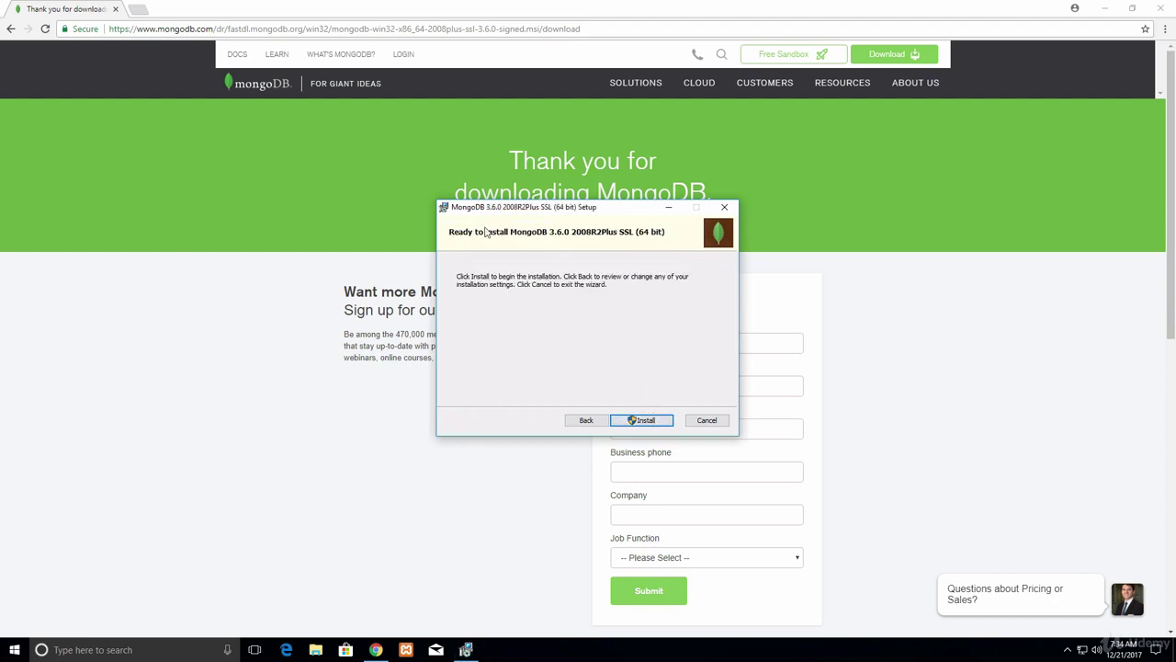
left_click(644, 423)
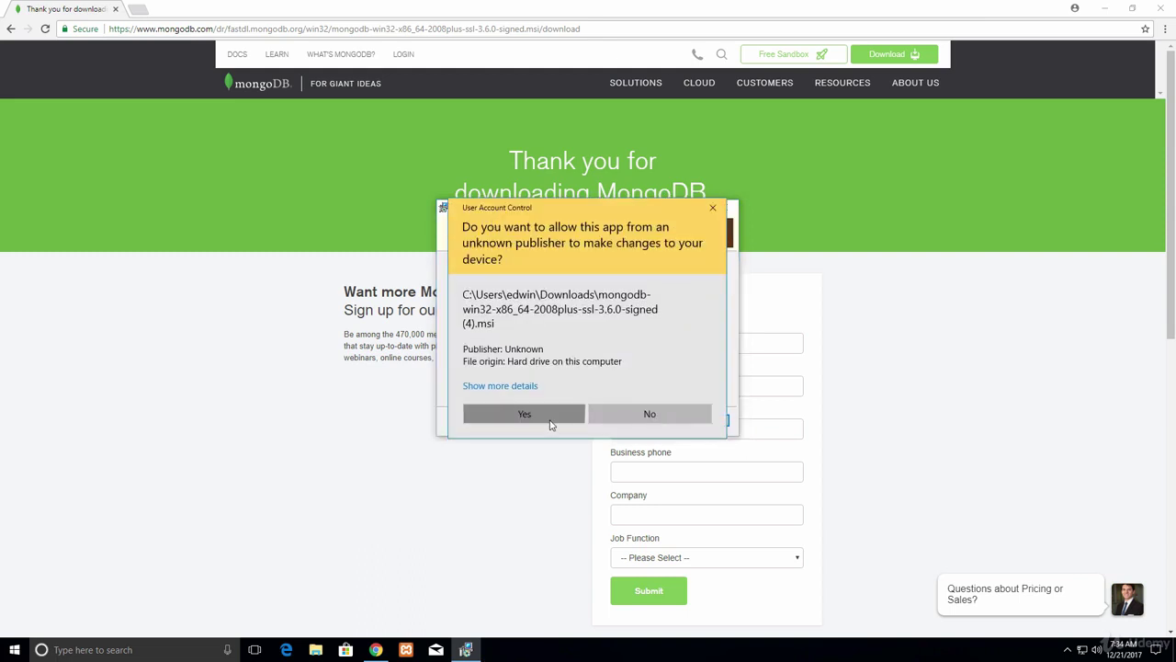
left_click(550, 421)
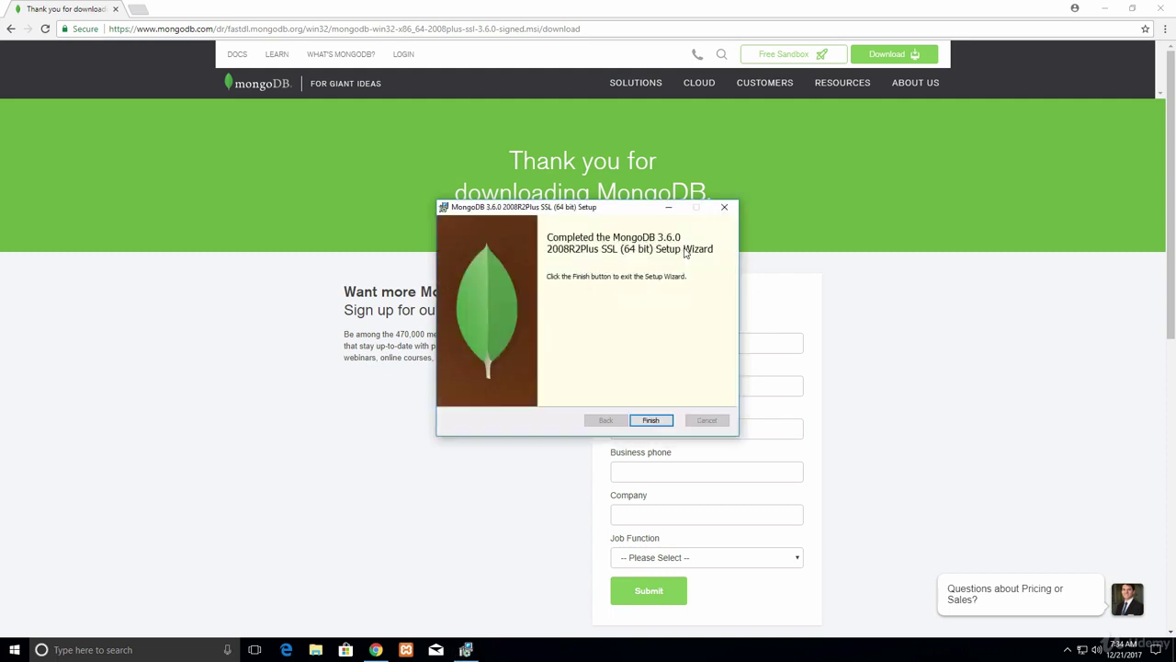
left_click(651, 419)
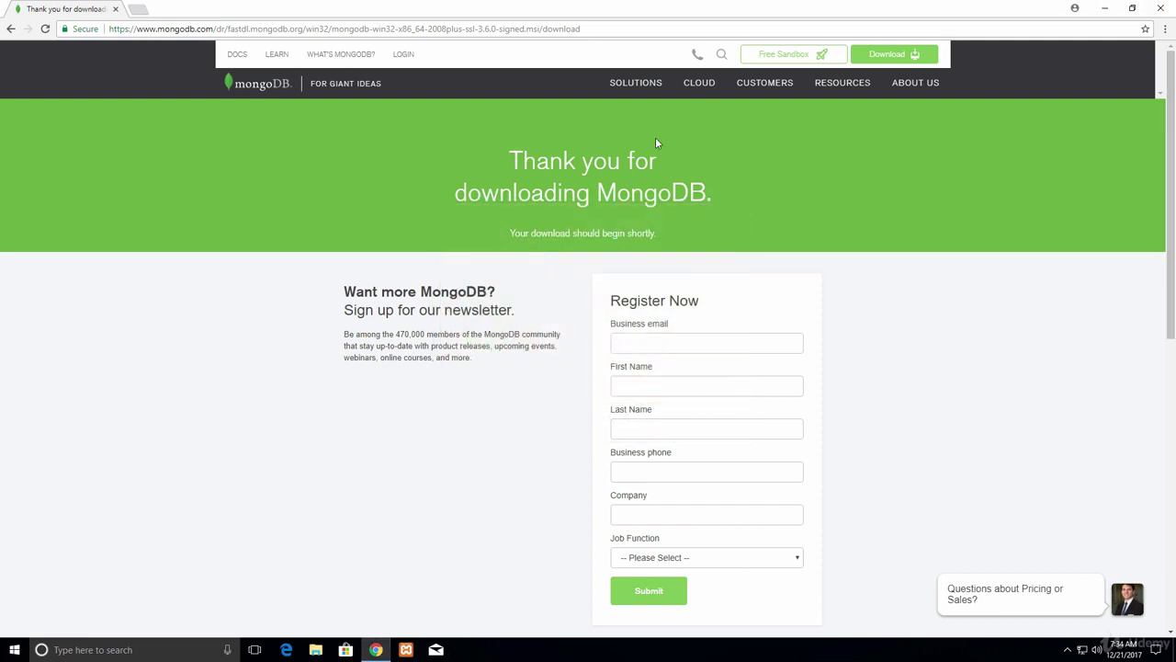
Open the MongoDB documentation from the website and go to its Getting Started tutorial.
left_click(237, 54)
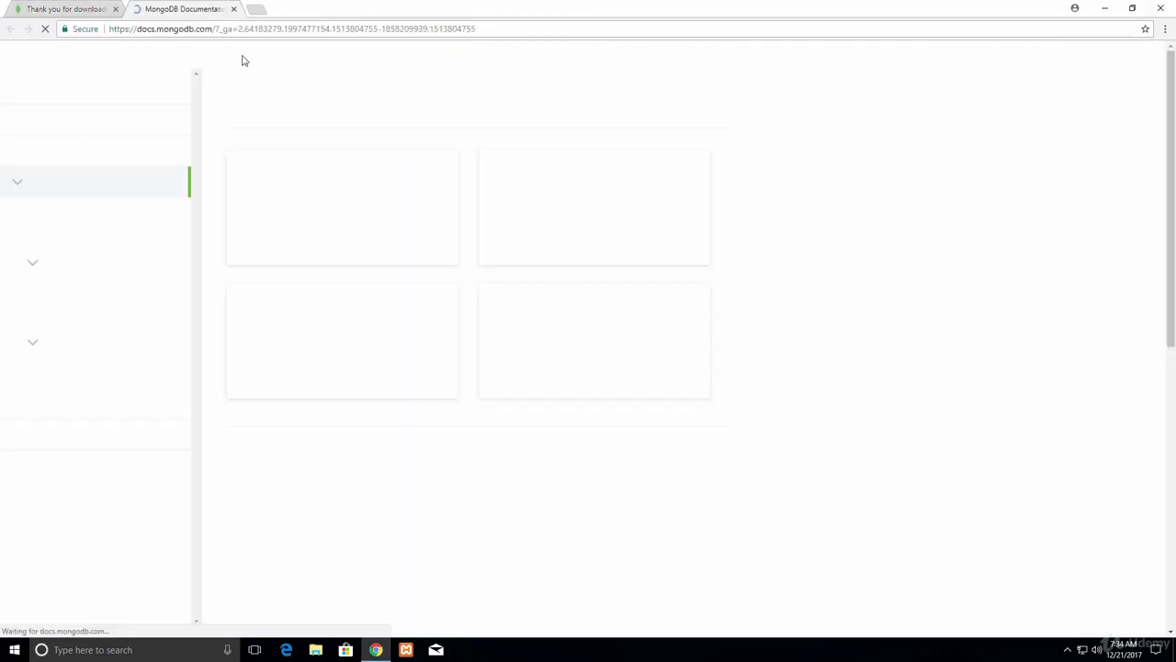
left_click(339, 173)
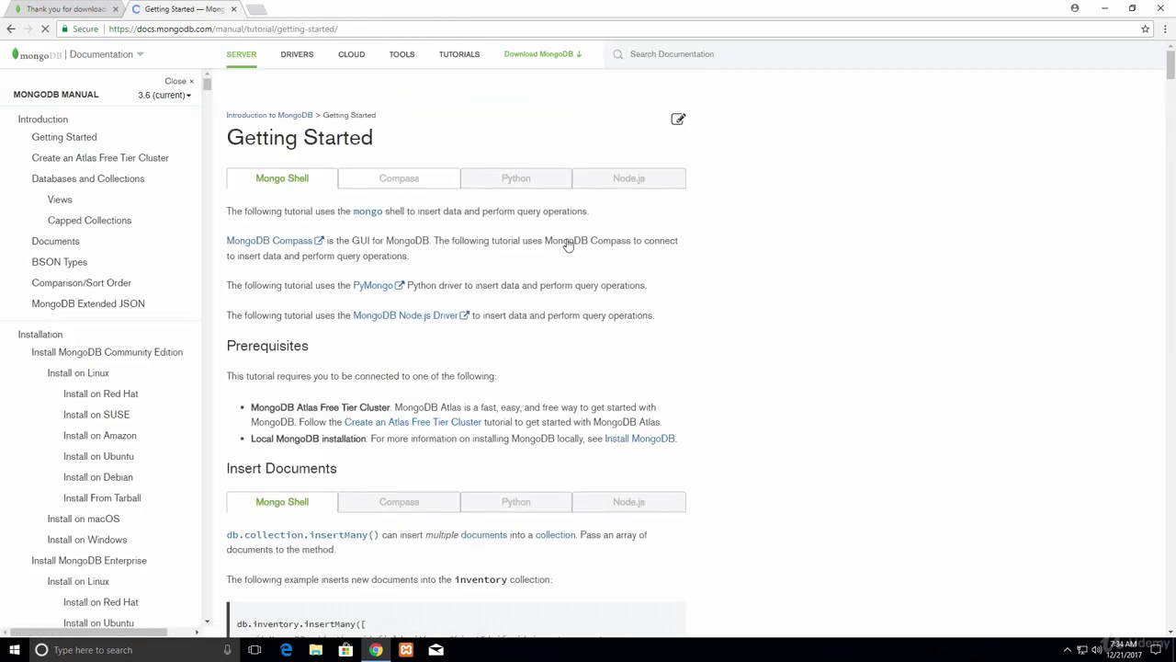
Open the manual's Installation section and look through its supported platforms and installation tutorials.
scroll(550, 382, "down", 3)
scroll(561, 312, "up", 3)
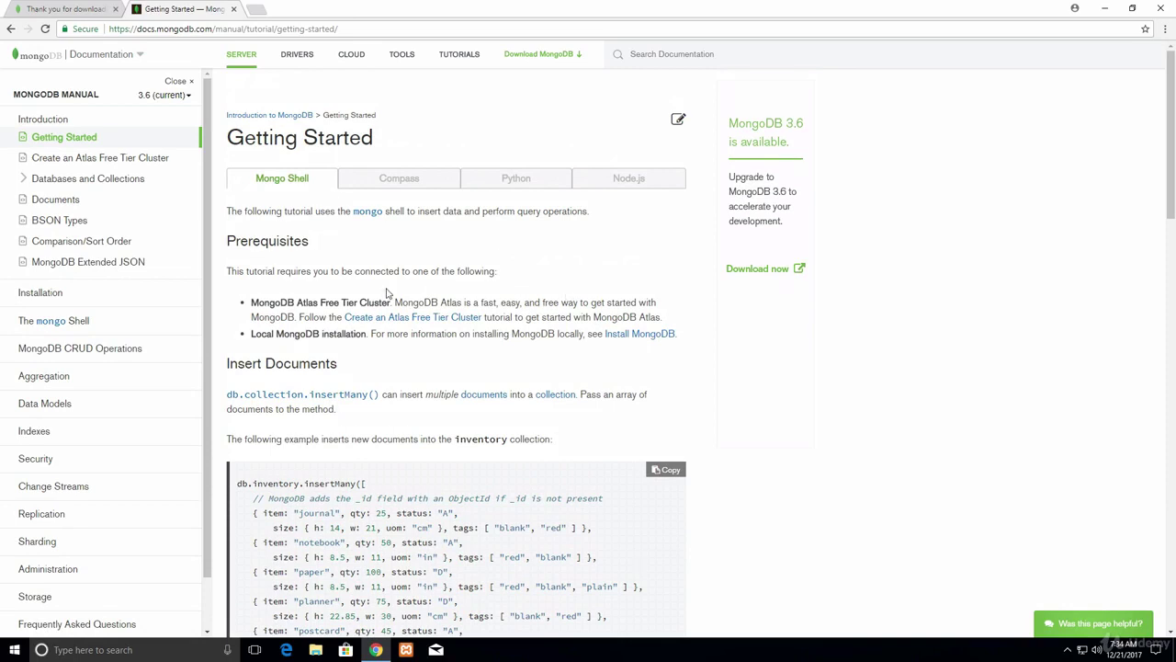
scroll(386, 293, "down", 3)
left_click(41, 300)
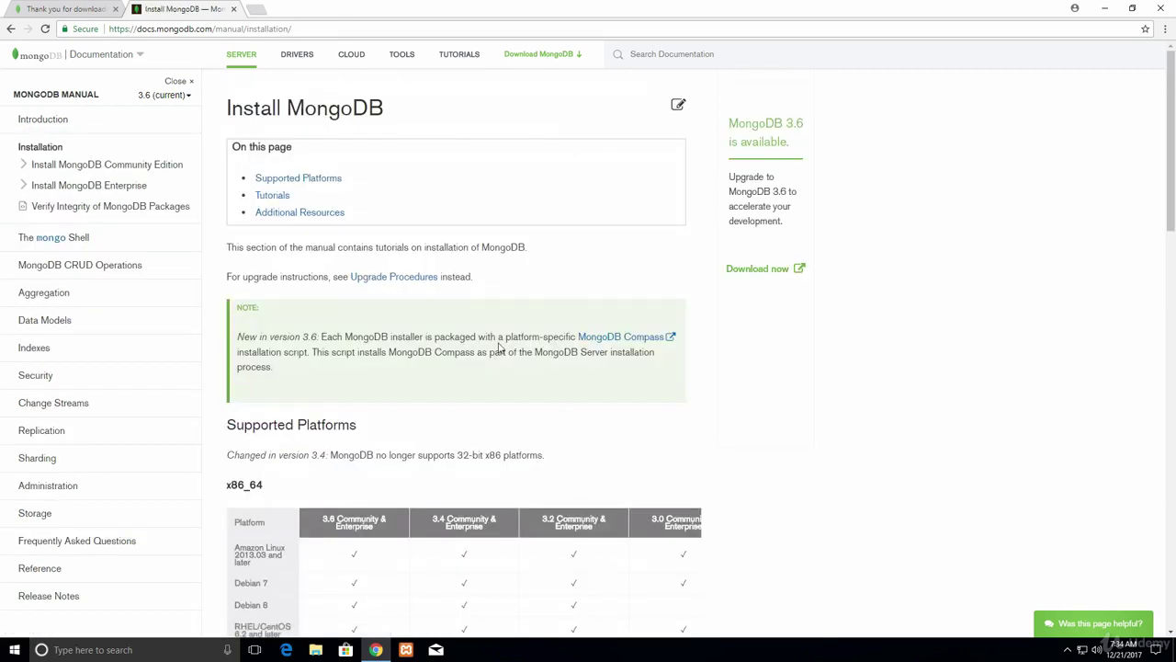
scroll(499, 347, "down", 10)
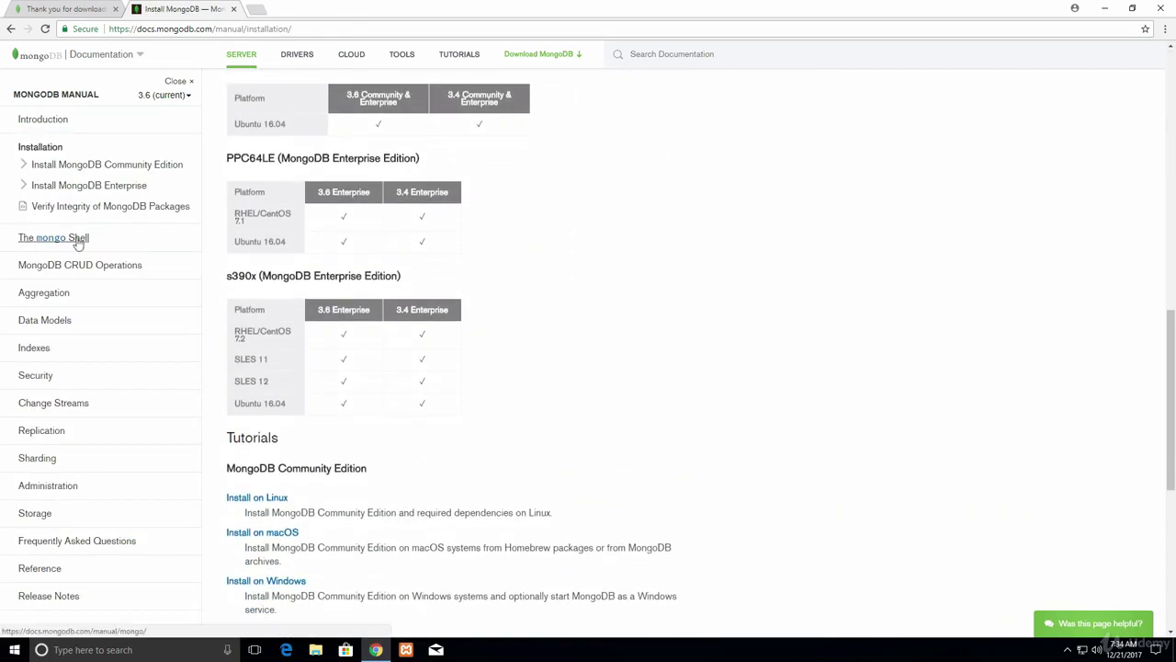
scroll(92, 367, "up", 8)
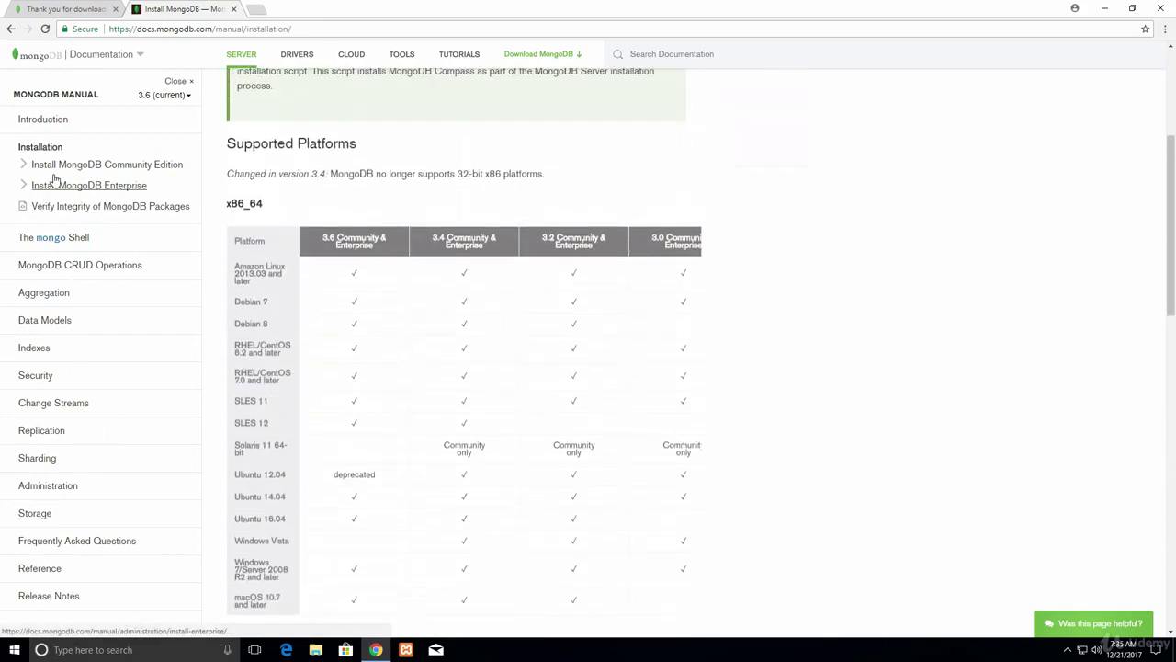
scroll(93, 170, "up", 2)
scroll(649, 289, "up", 1)
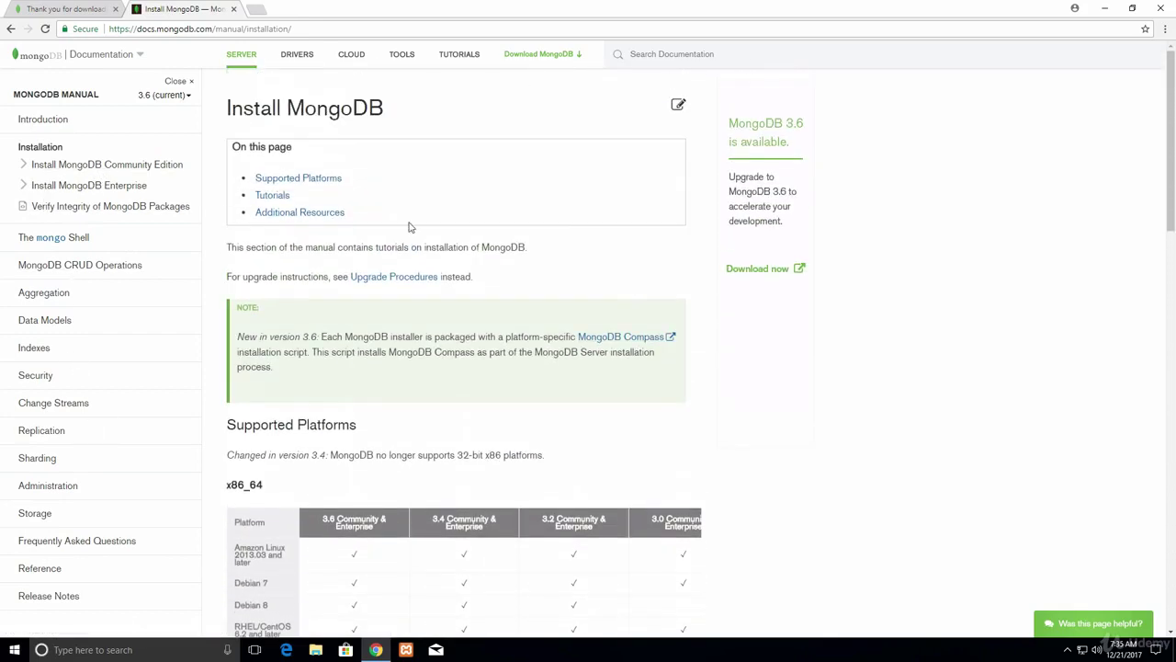
Open the Windows install guide for MongoDB Community Edition and find the instructions for setting up the MongoDB environment.
left_click(58, 164)
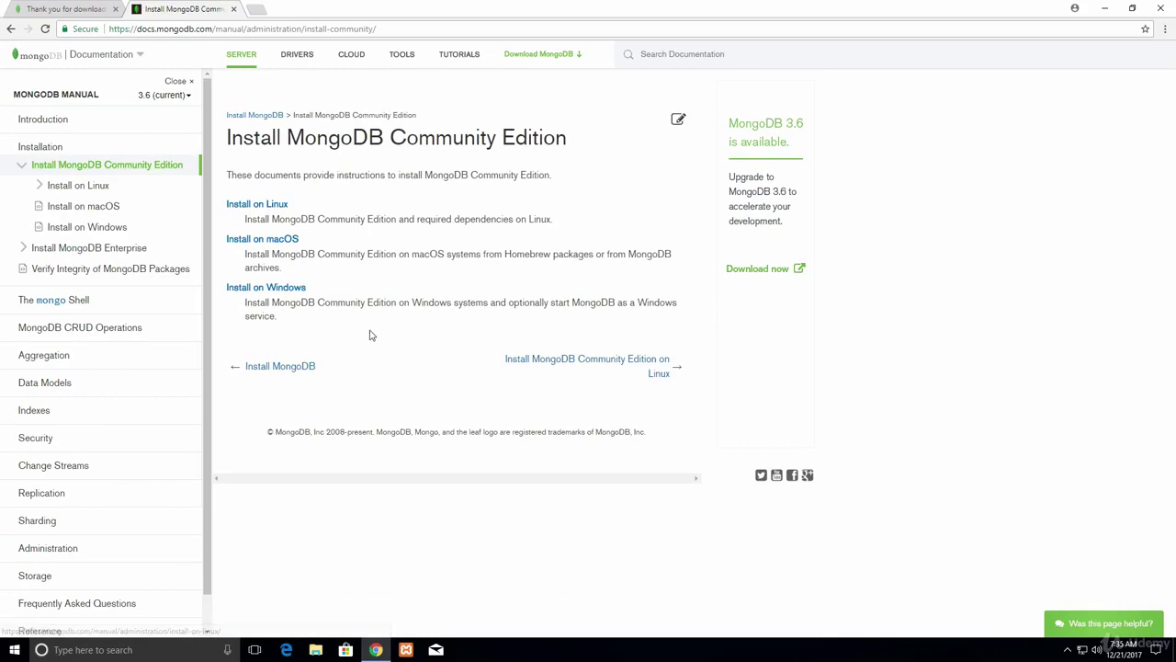
left_click(276, 290)
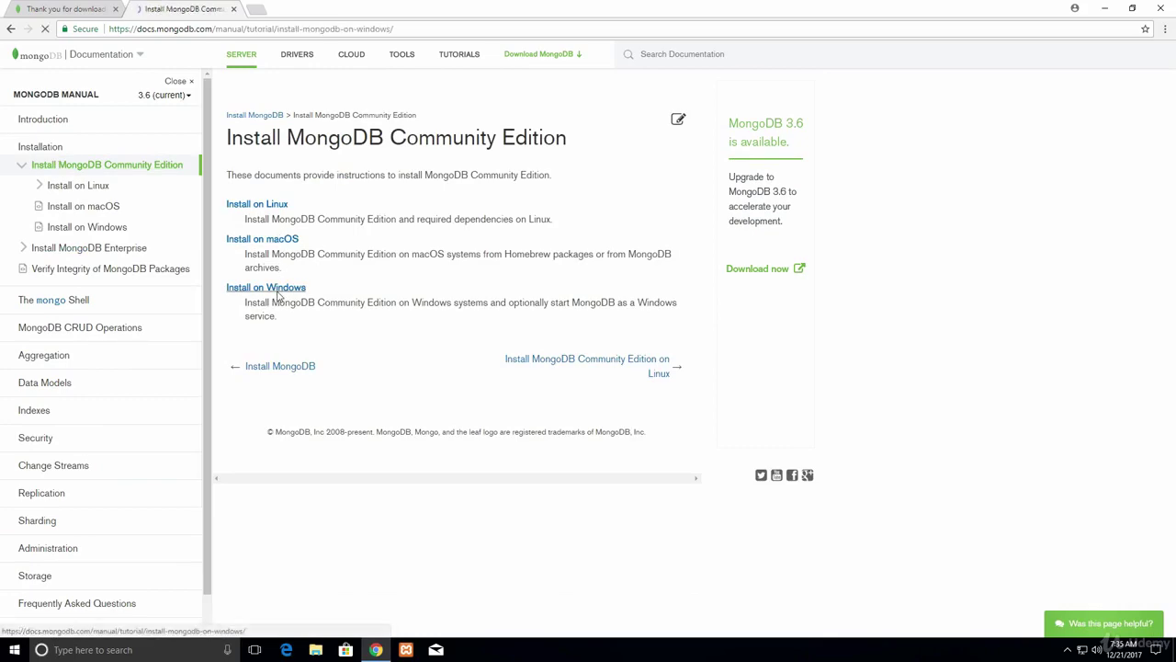
scroll(759, 347, "down", 12)
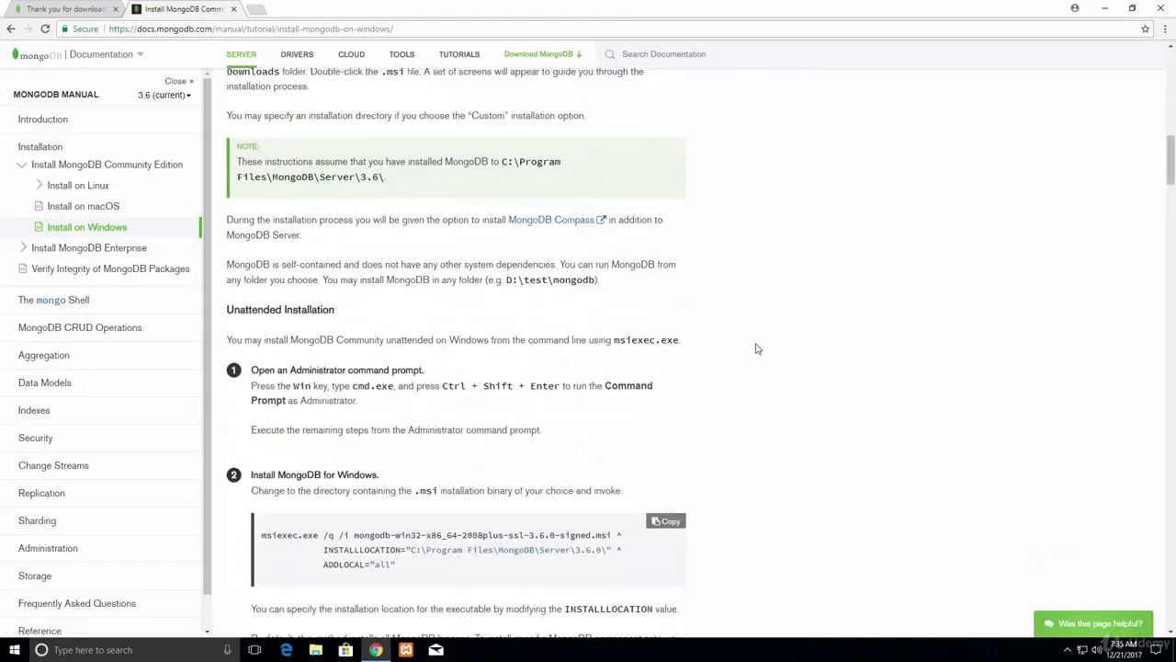
scroll(757, 348, "down", 10)
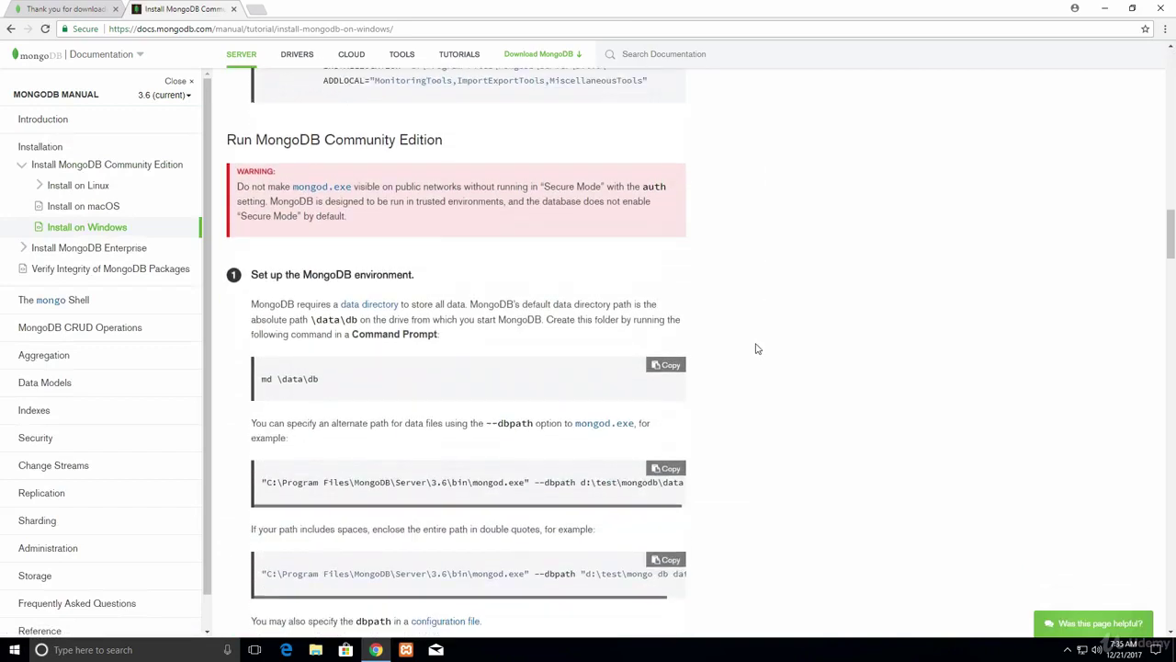
left_click_drag(337, 364, 387, 336)
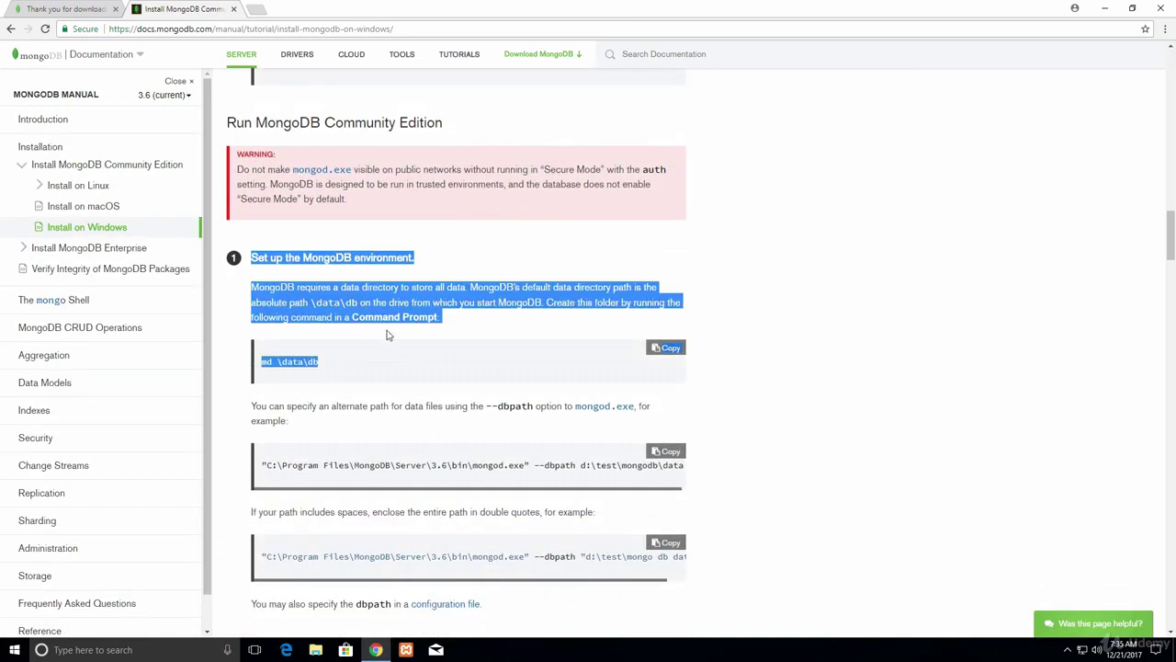
left_click(750, 329)
Launch Command Prompt as administrator and move its window clear of the documentation's sidebar.
left_click(158, 650)
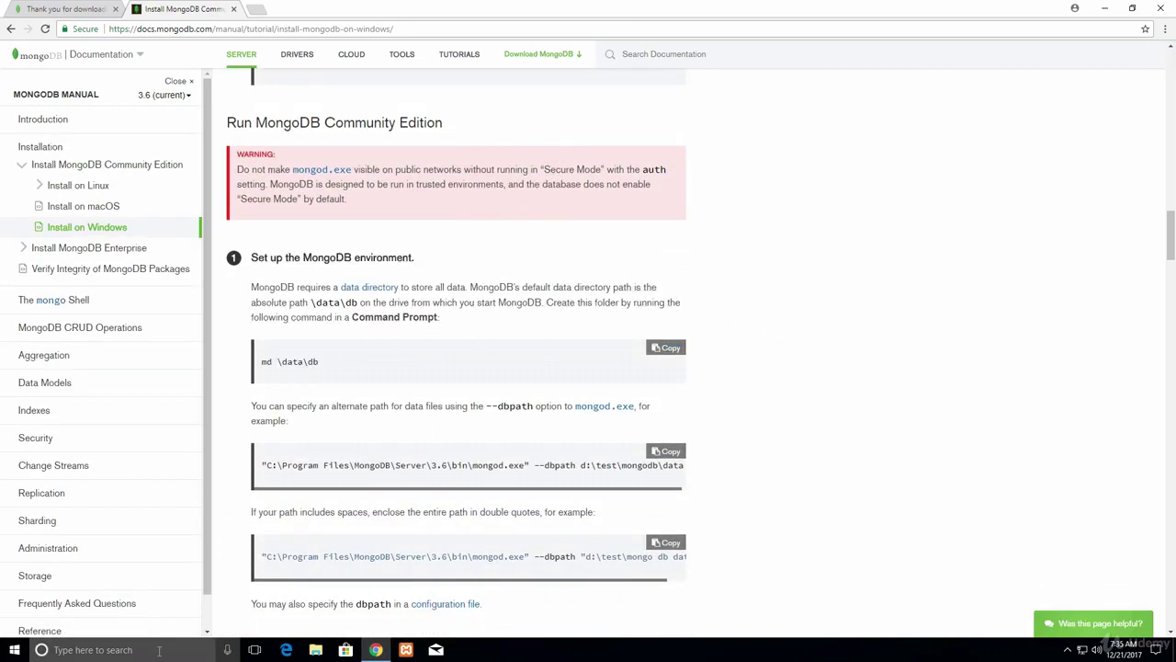
type("cmd")
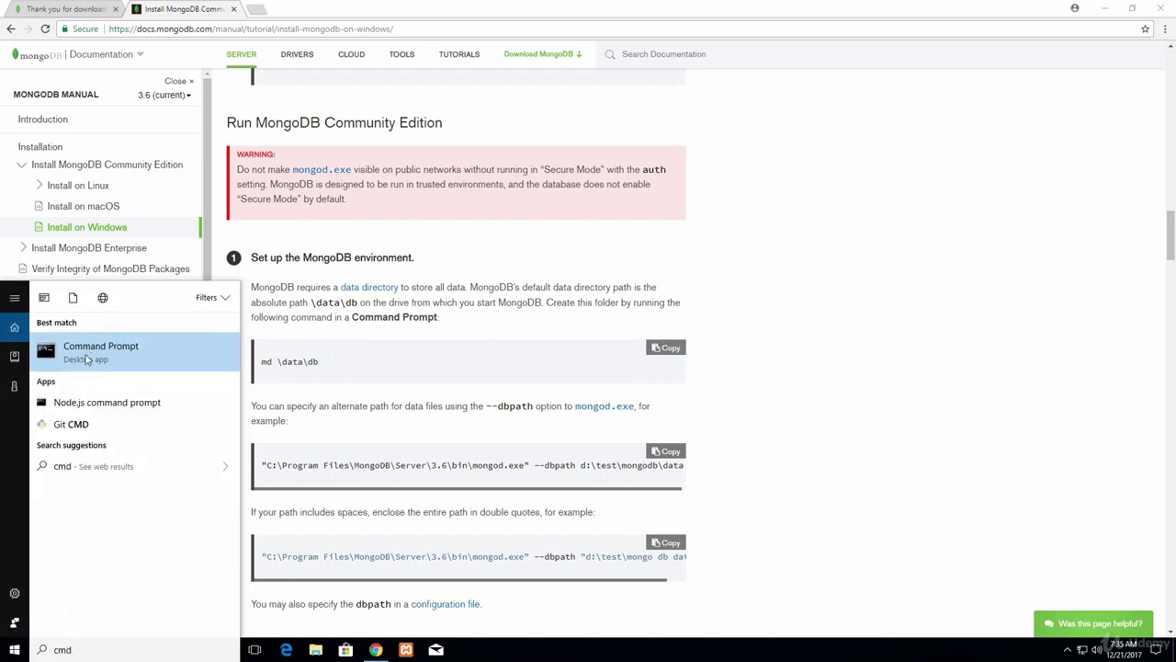
right_click(87, 358)
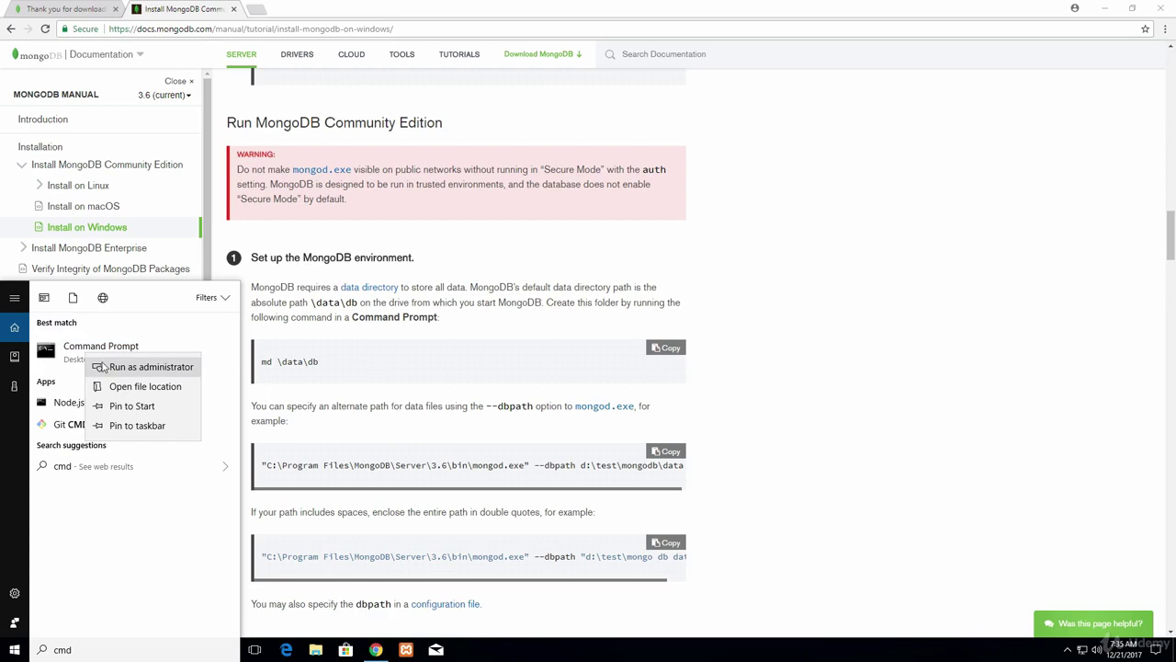
left_click(103, 367)
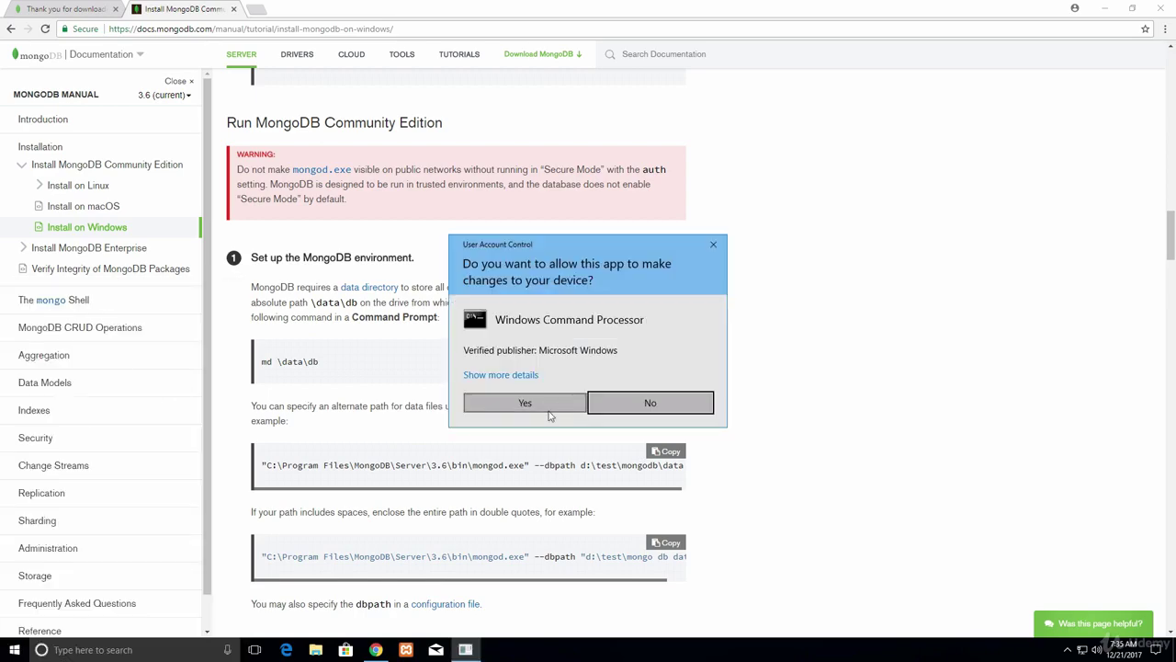
left_click(548, 409)
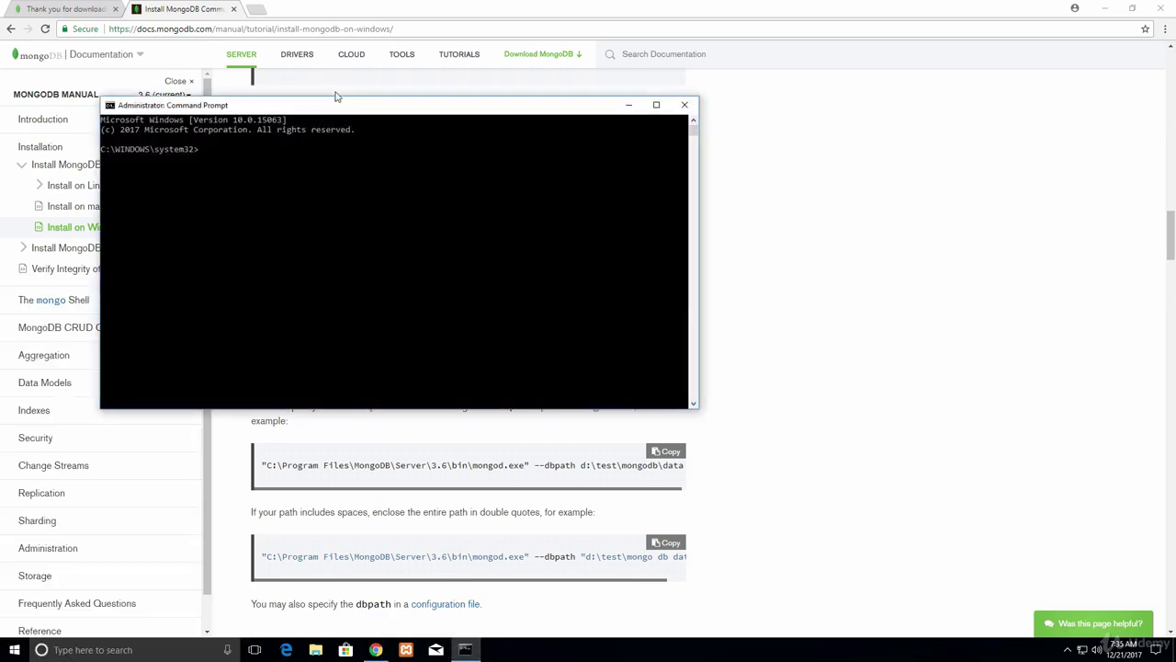
left_click_drag(338, 105, 657, 81)
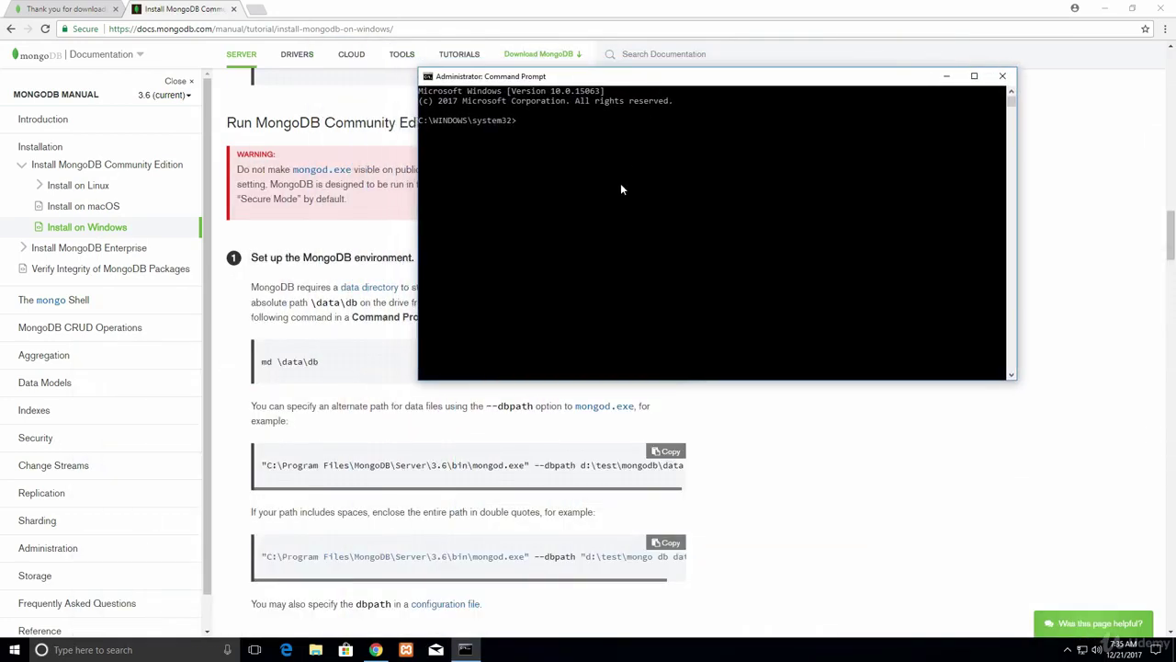
Run md \data\db at the administrator prompt to create MongoDB's default data directory.
left_click(596, 140)
type("md \\data\\db")
key("Return")
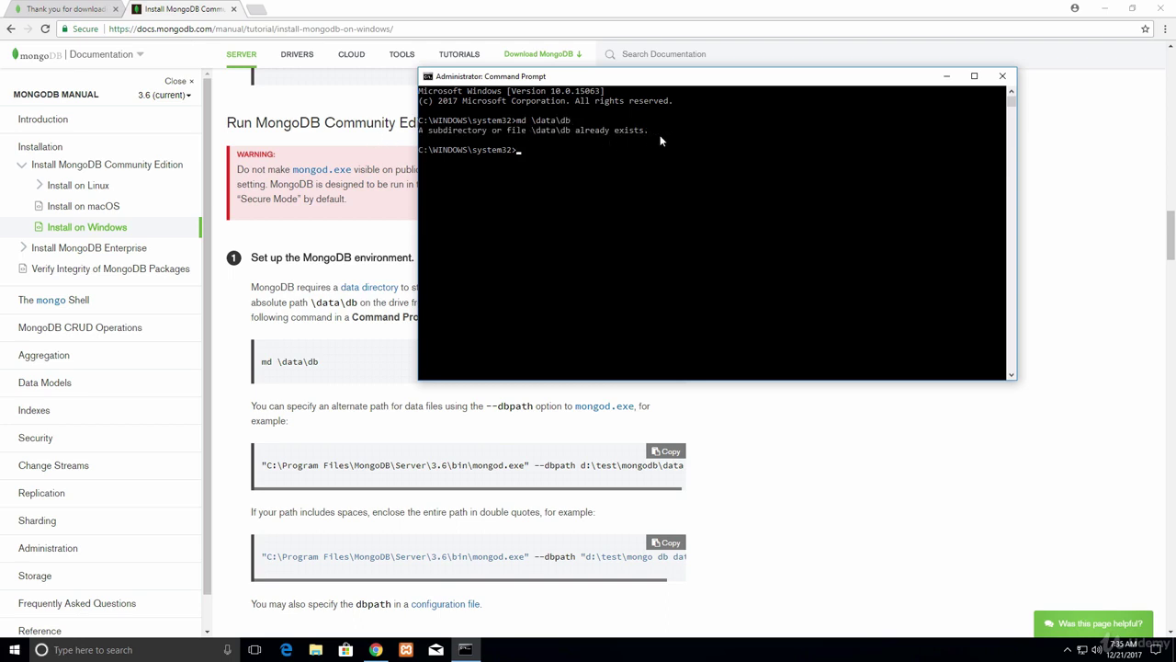
Review the output of the md \data\db command and compare it with the documentation's environment setup instructions.
left_click_drag(661, 141, 584, 138)
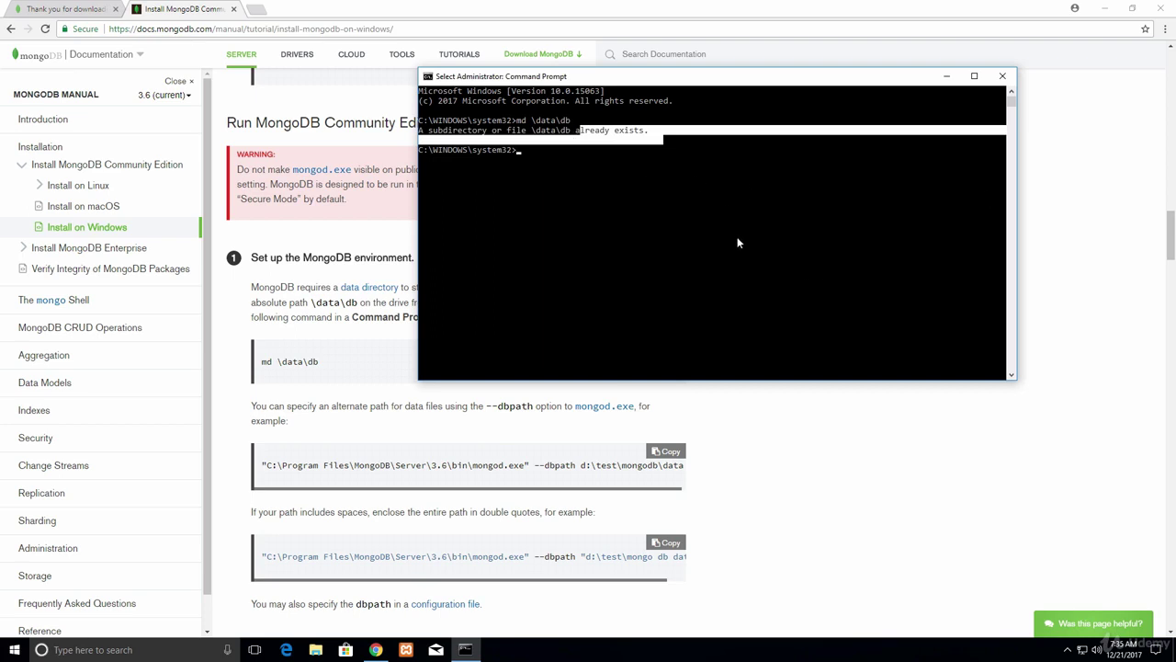
left_click(666, 159)
left_click_drag(641, 130, 419, 130)
left_click(319, 371)
left_click_drag(314, 366, 251, 258)
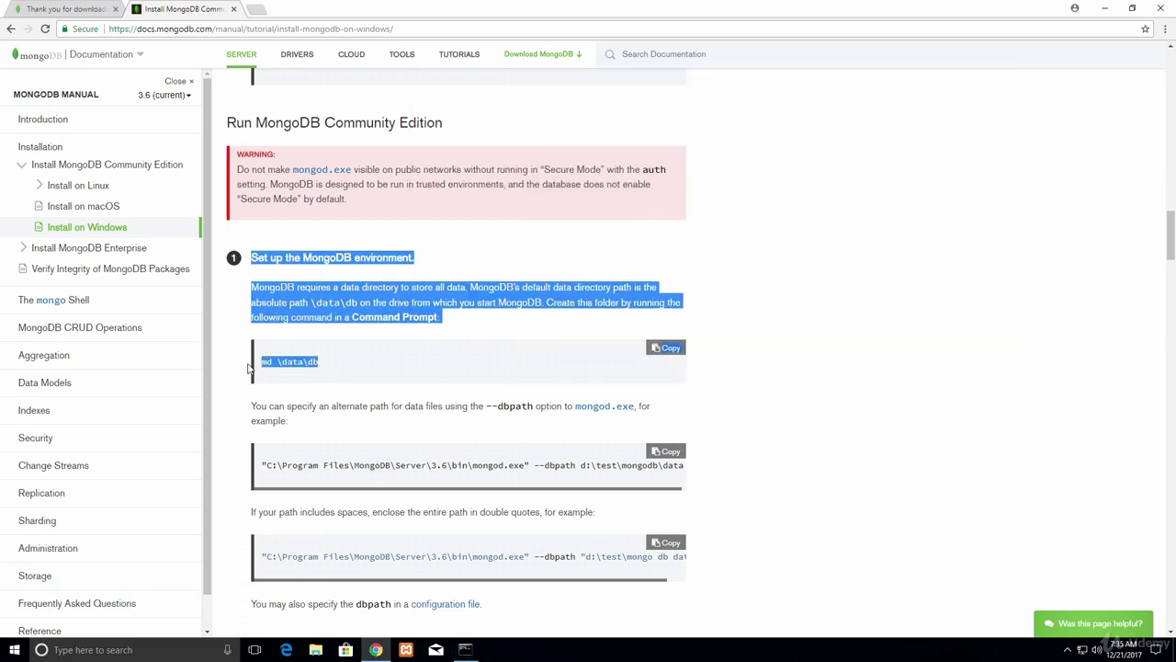
left_click(450, 268)
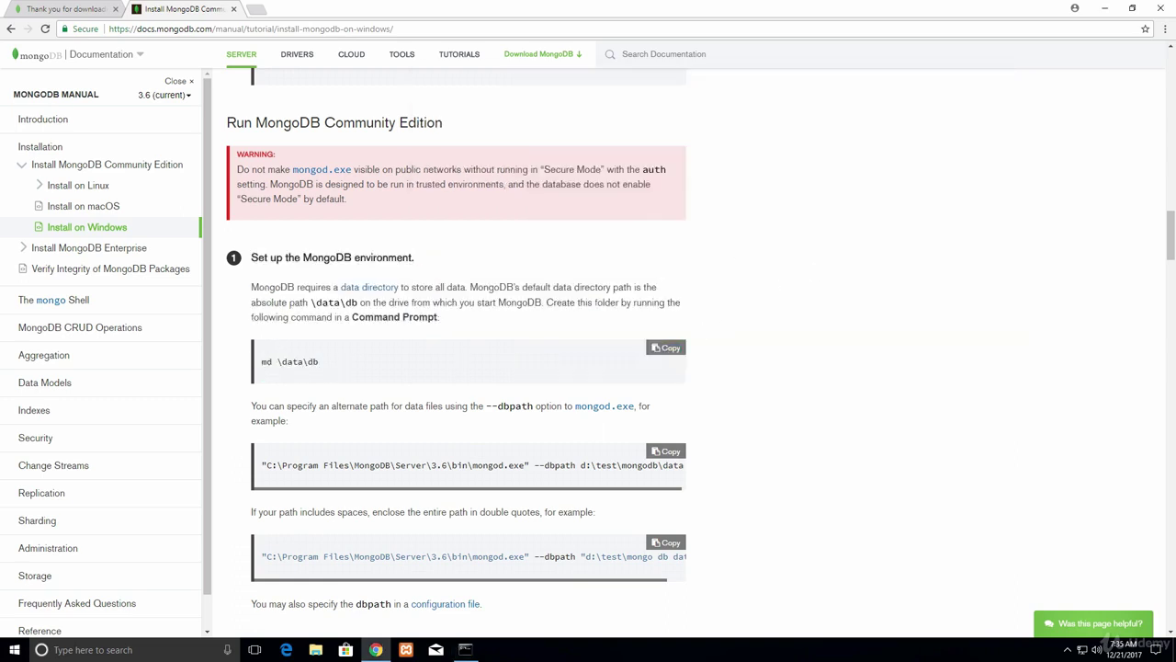
left_click(465, 650)
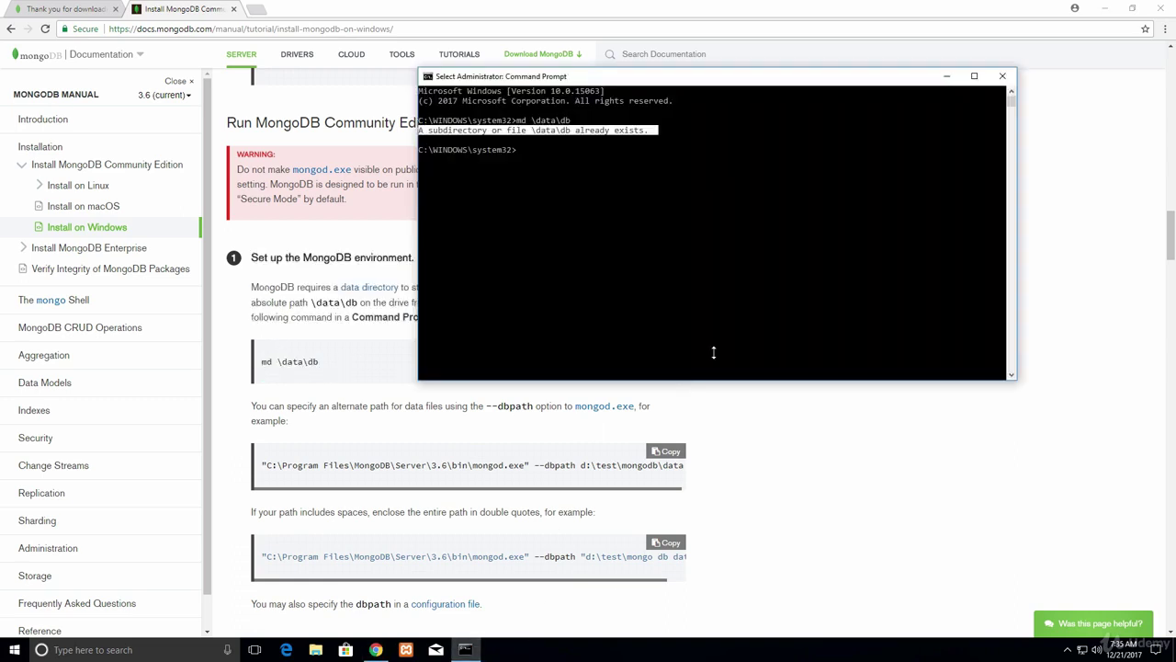
Try running mongo from the system32 prompt and begin entering the Program Files path on drive C:.
left_click(659, 223)
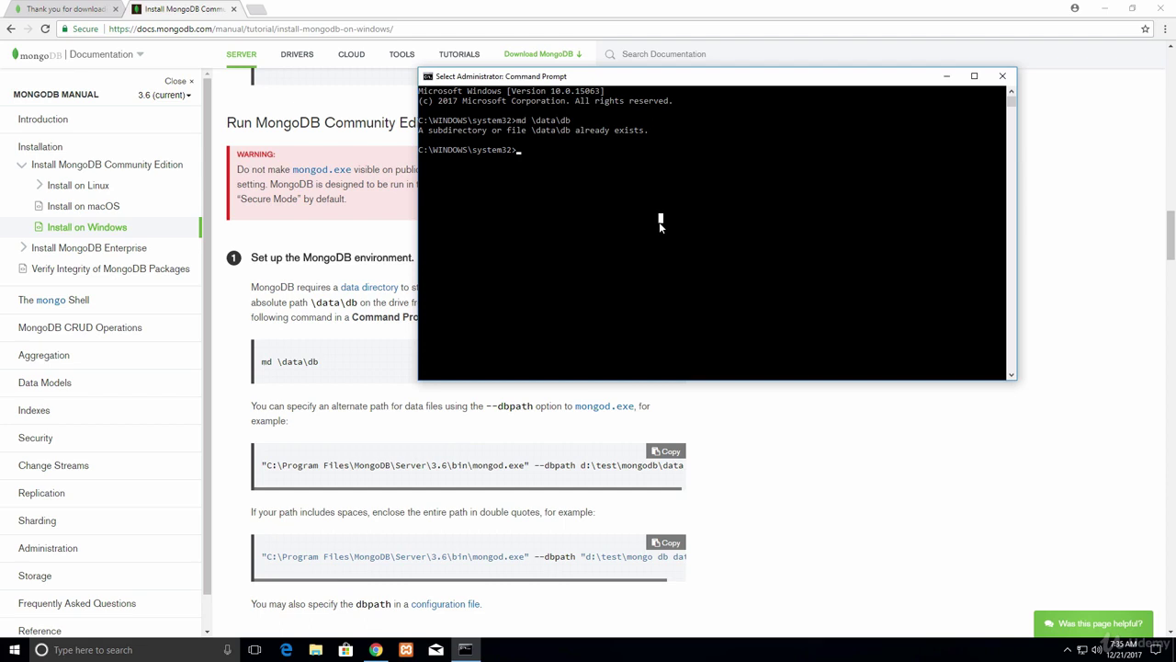
type("mongo")
key("Return")
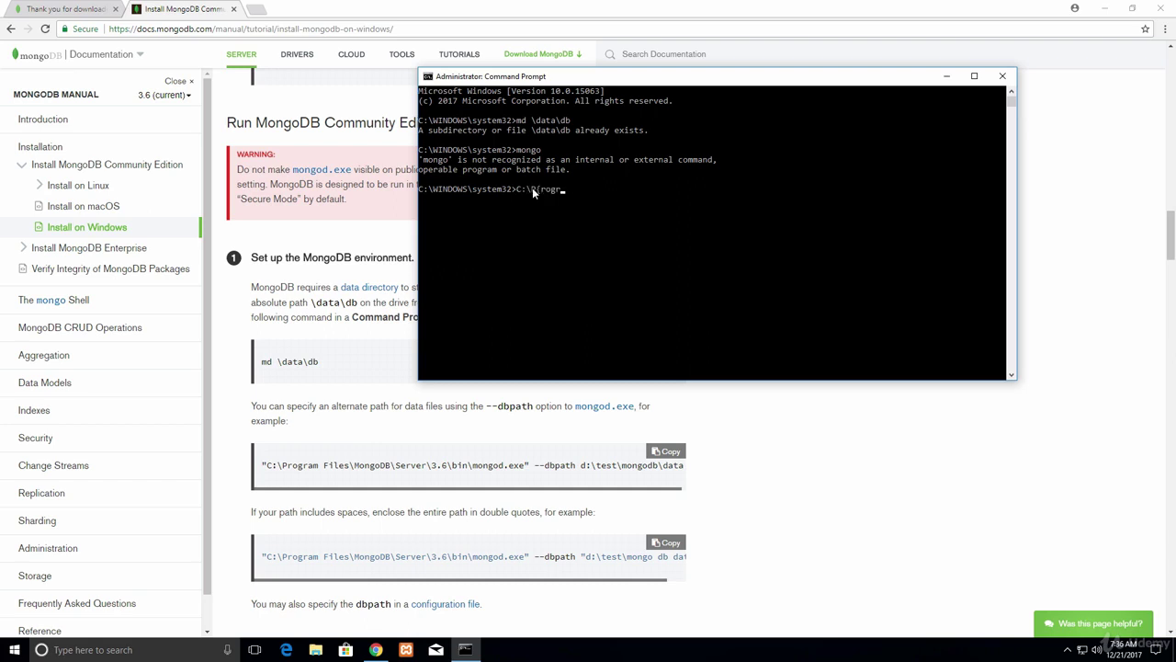
type("ams")
key("BackSpace")
key("BackSpace")
Switch to File Explorer and open the Program Files folder on Local Disk (C:) in a new window.
left_click(315, 649)
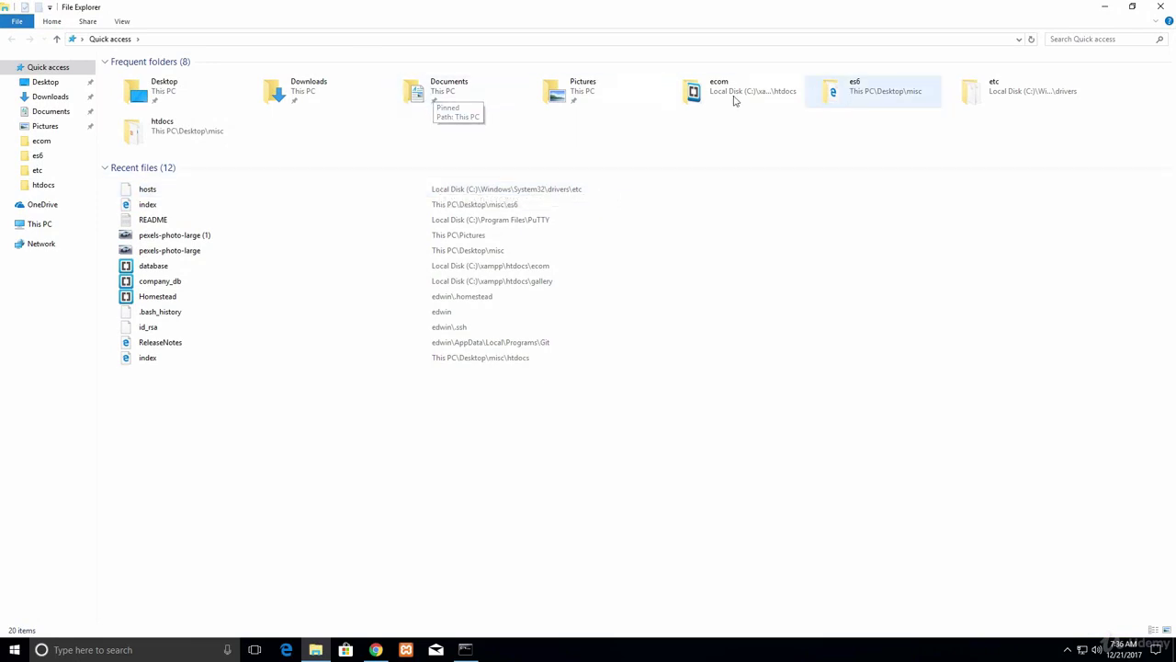
left_click(39, 225)
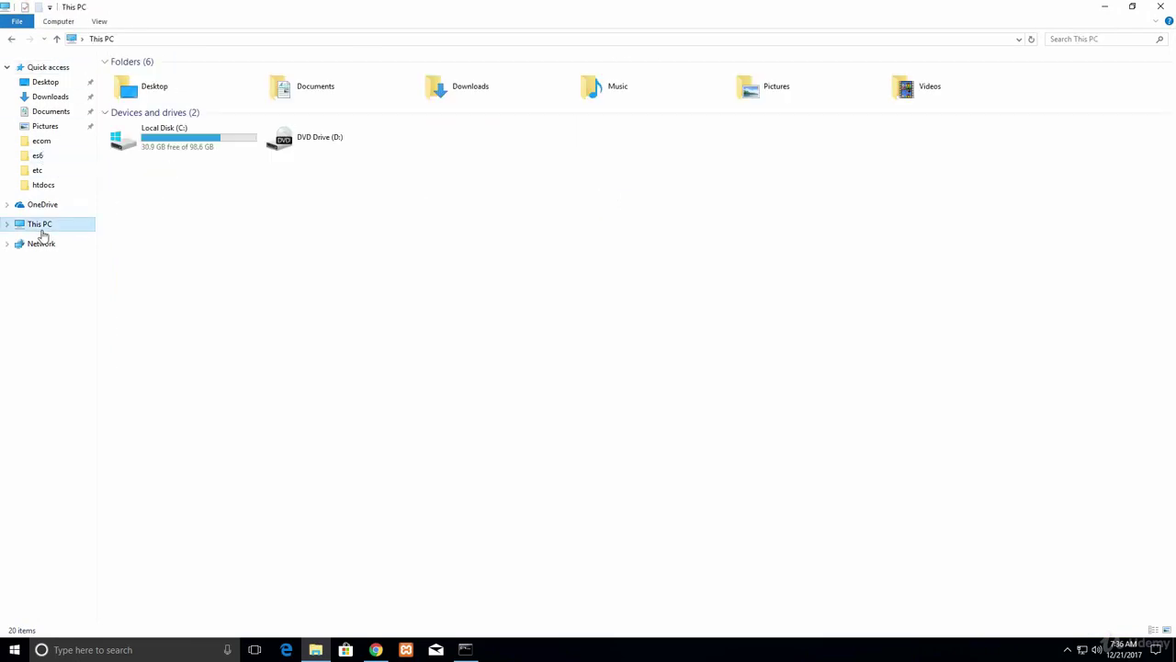
double_click(219, 153)
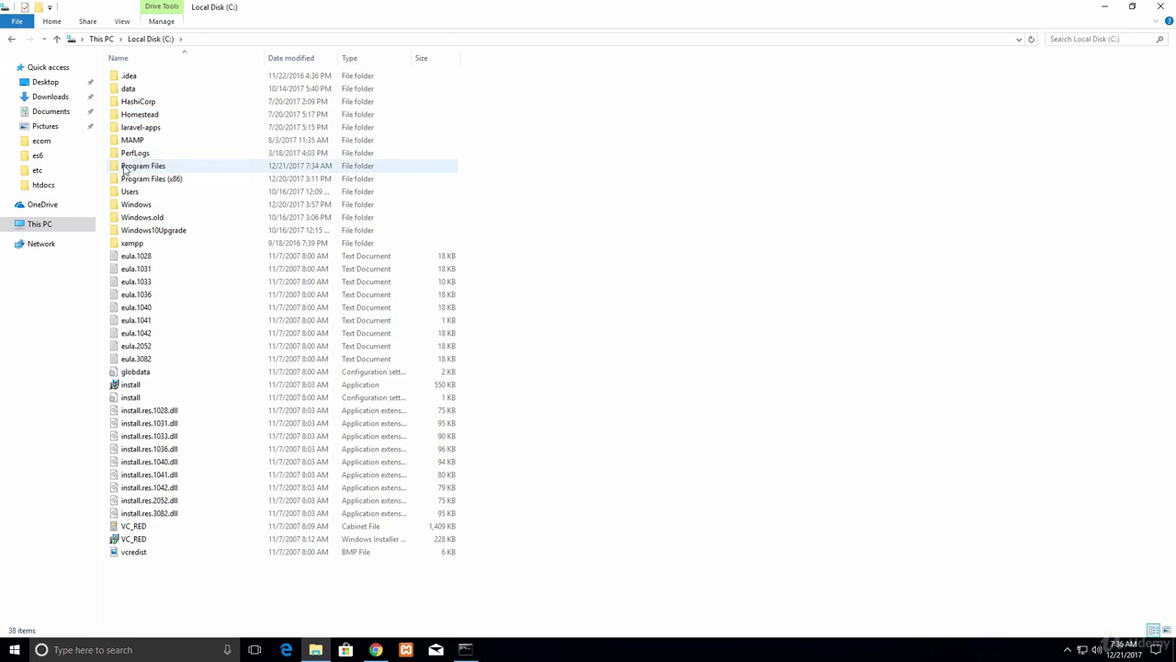
left_click(125, 169)
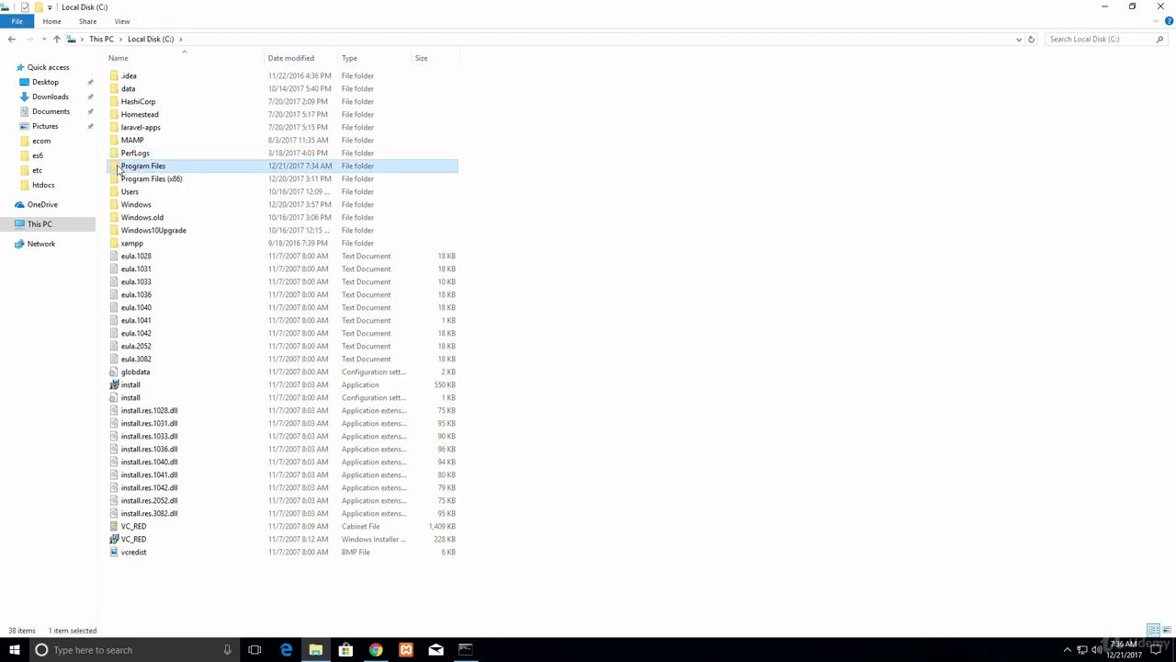
right_click(143, 171)
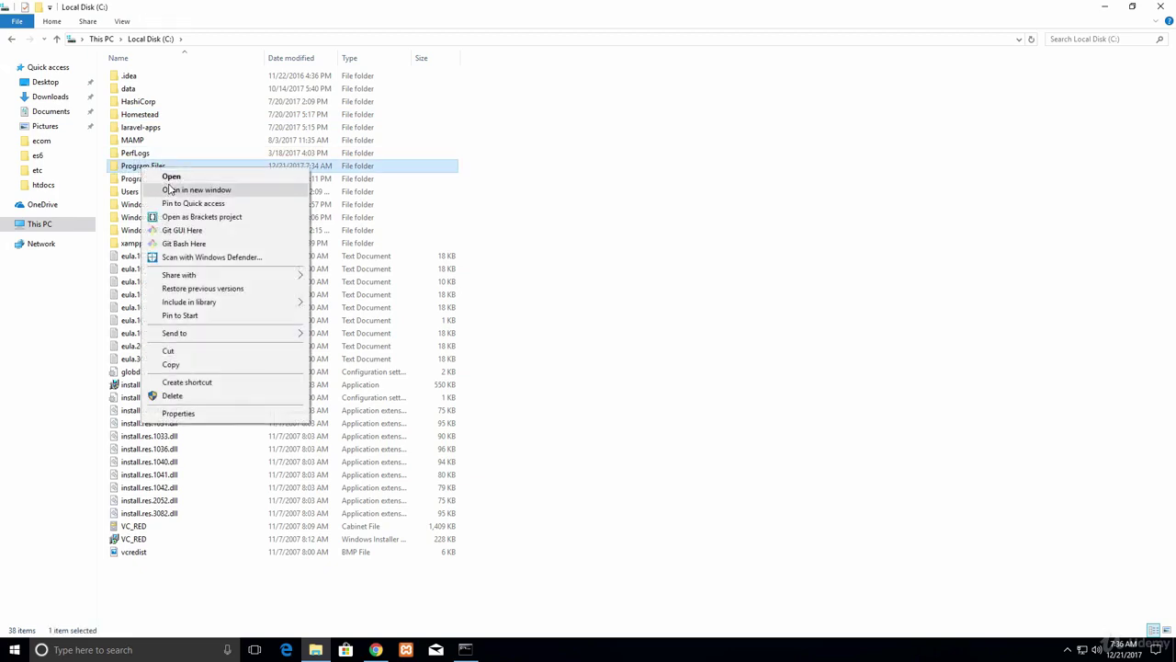
left_click(170, 190)
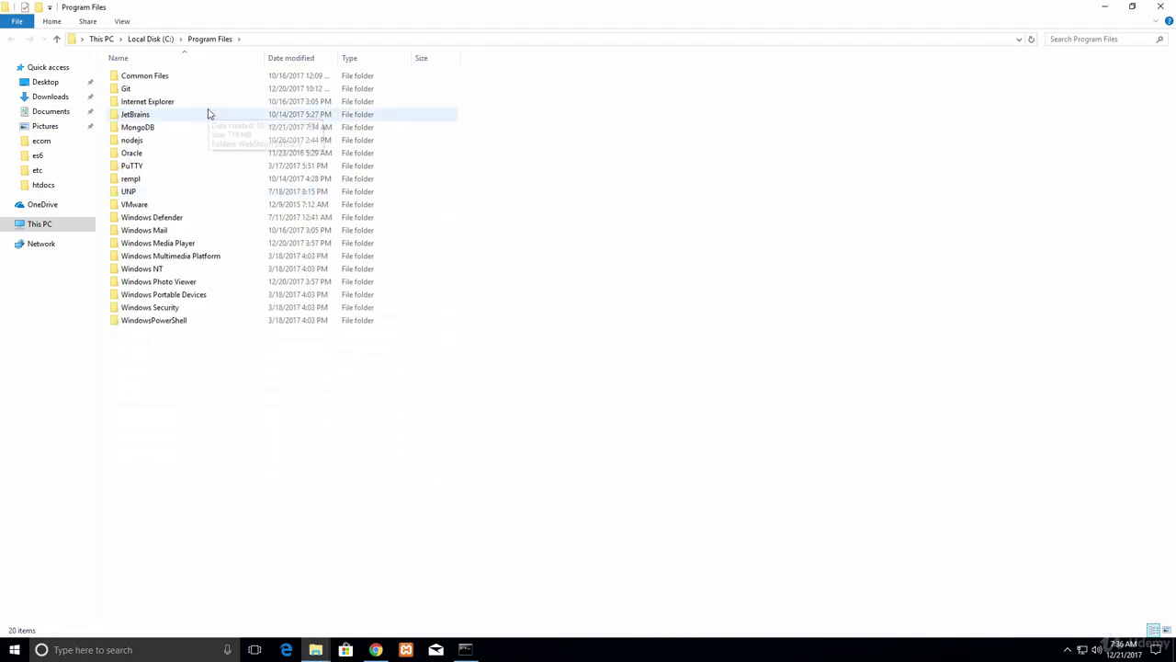
Browse through the MongoDB folder to Server, 3.6 and bin to locate the MongoDB executables.
left_click(125, 129)
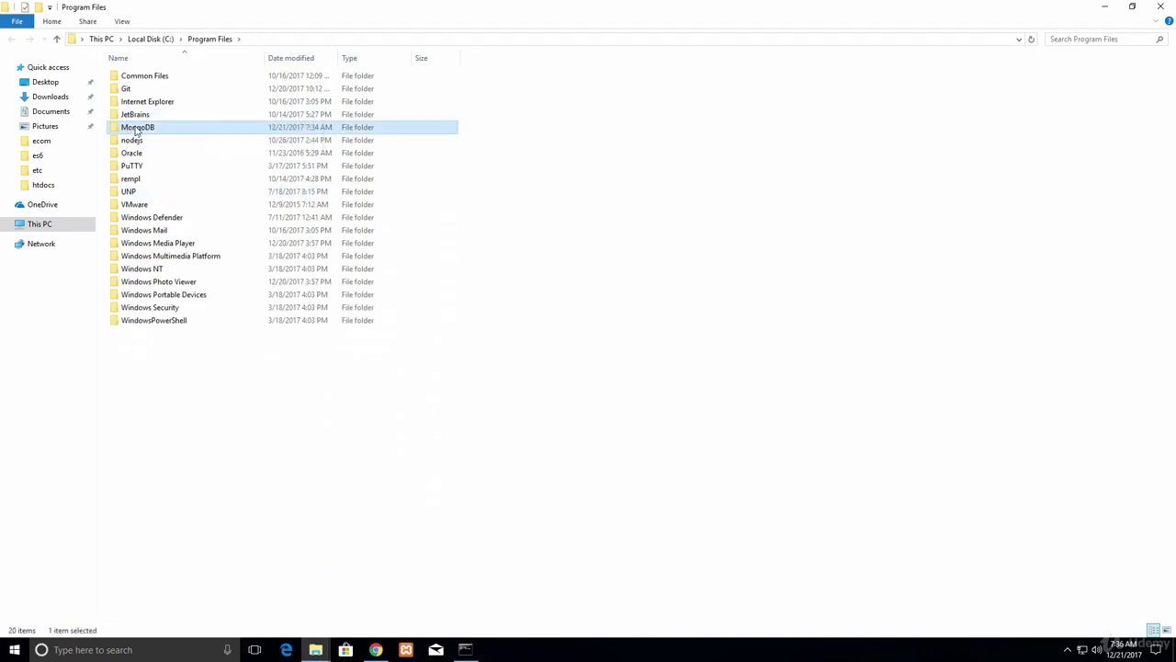
right_click(142, 130)
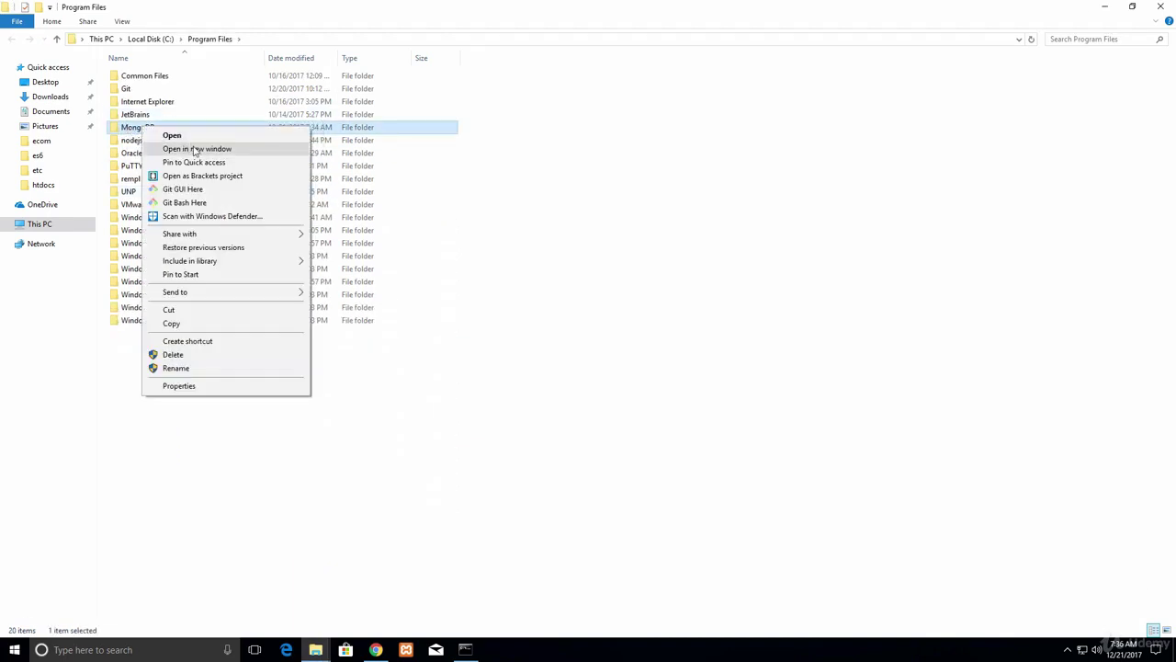
left_click(188, 146)
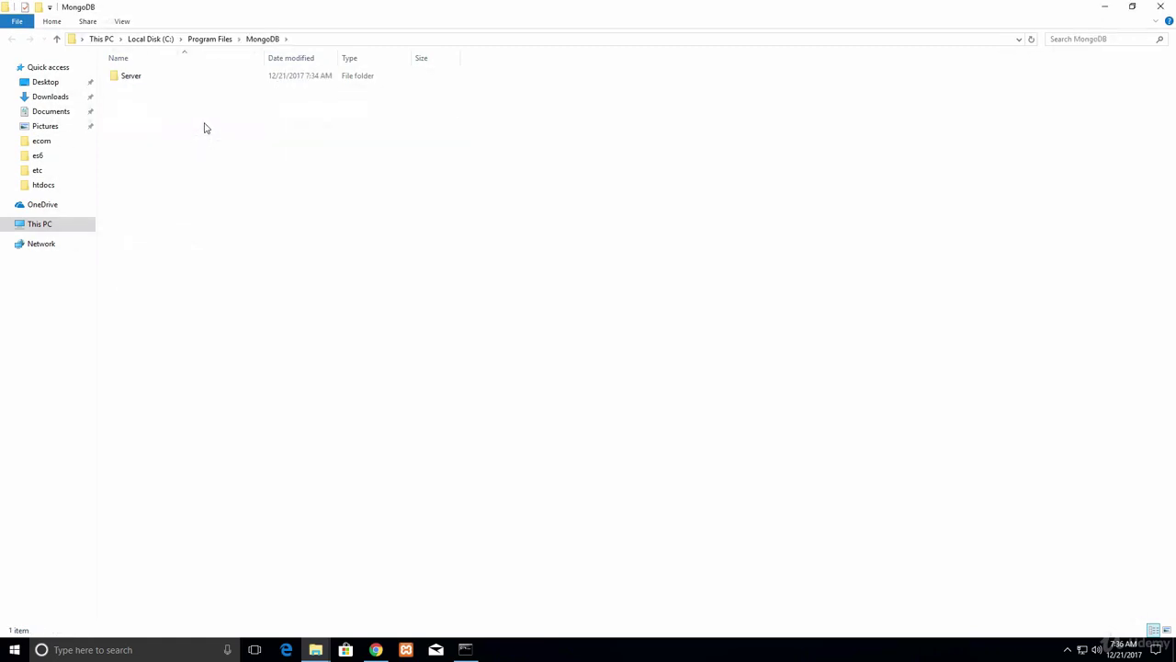
right_click(136, 80)
left_click(158, 87)
right_click(123, 79)
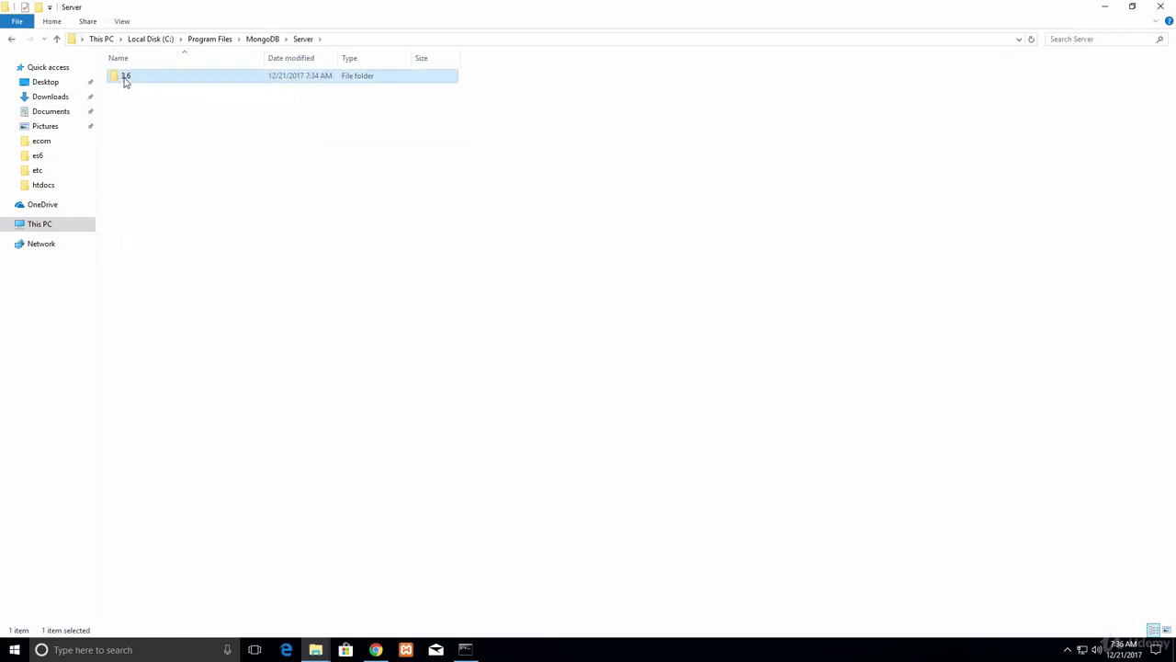
left_click(157, 87)
right_click(117, 79)
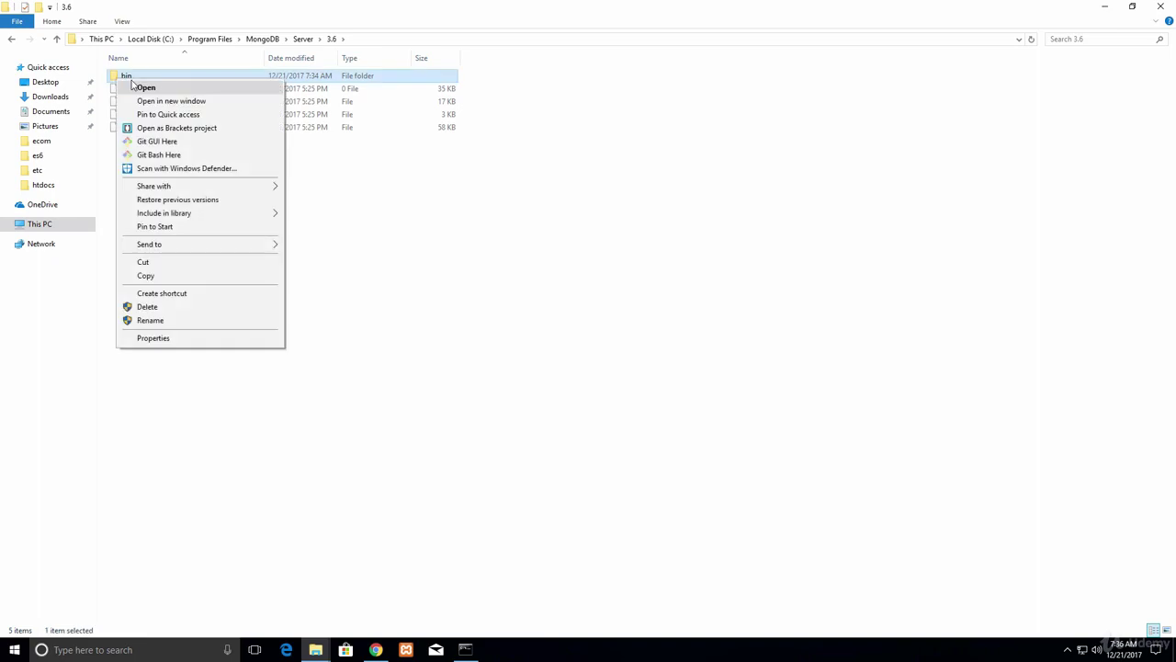
left_click(142, 88)
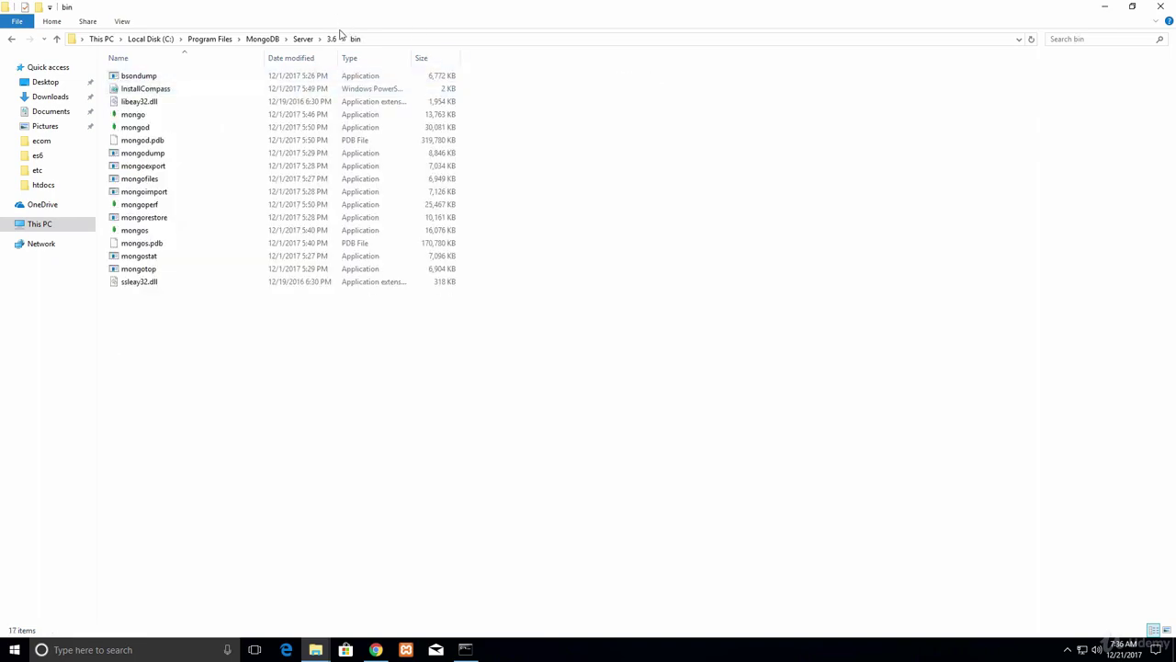
Launch mongo from the bin folder, then start mongod and move its window clear of the file list.
double_click(137, 116)
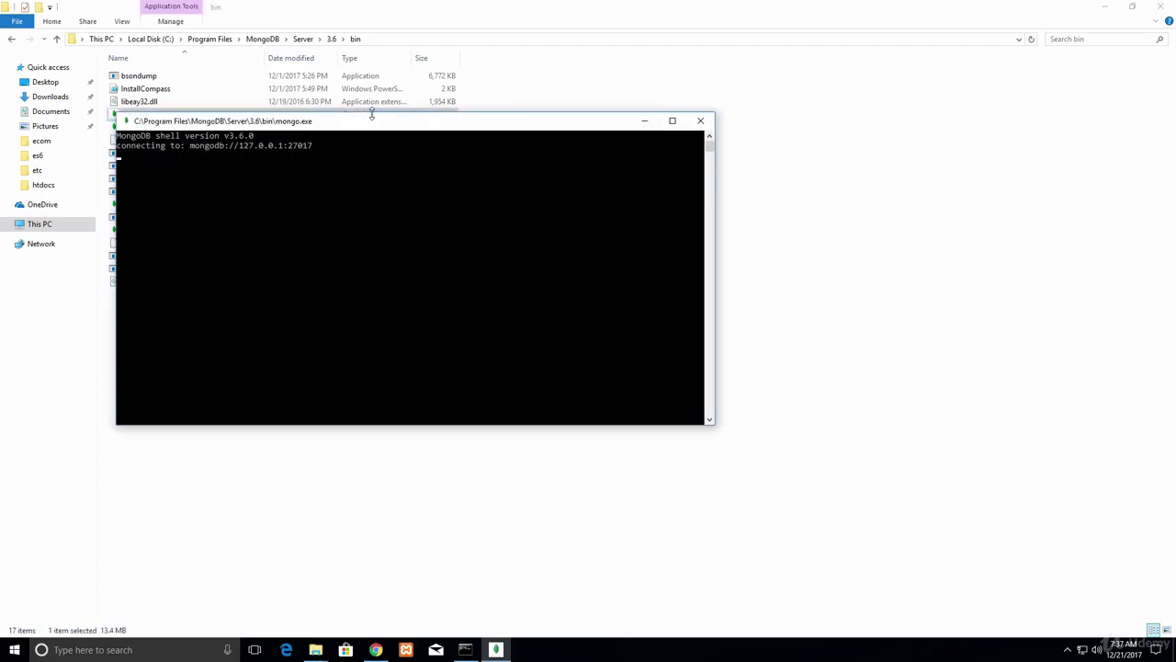
left_click_drag(371, 121, 706, 124)
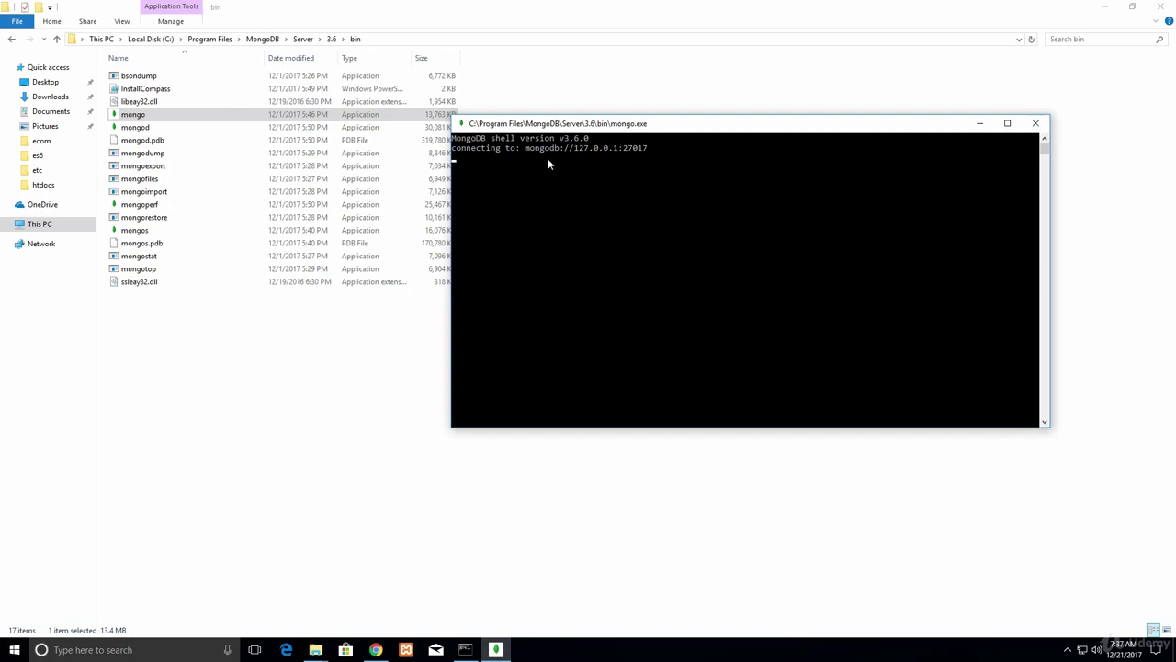
left_click(144, 128)
double_click(147, 129)
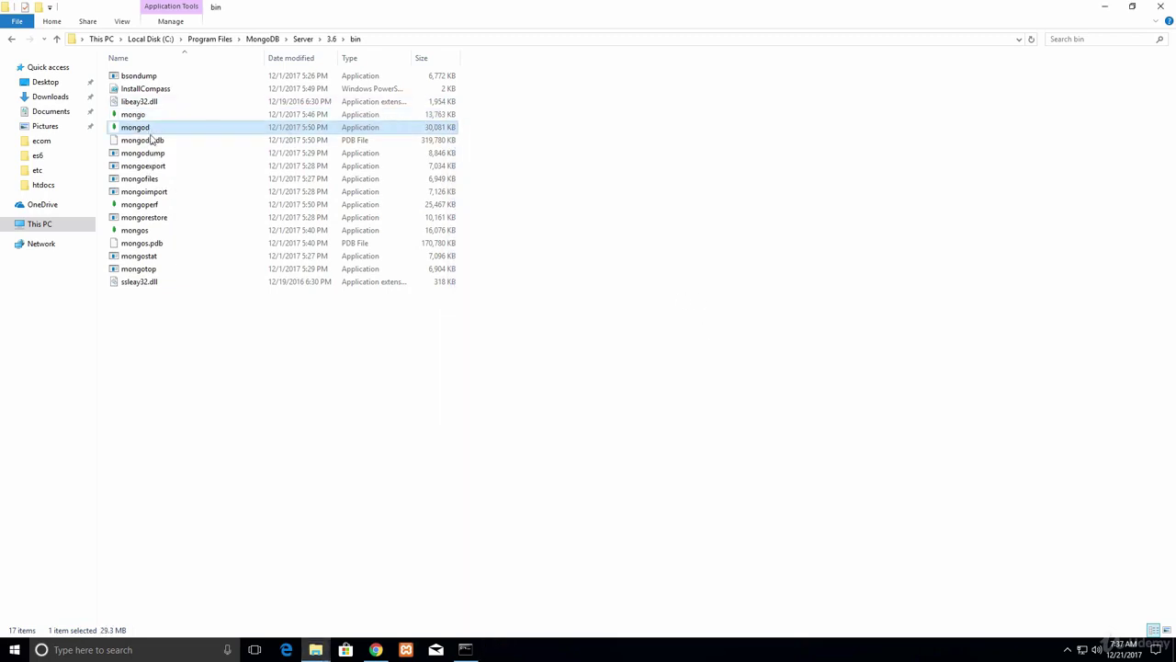
left_click_drag(354, 138, 582, 85)
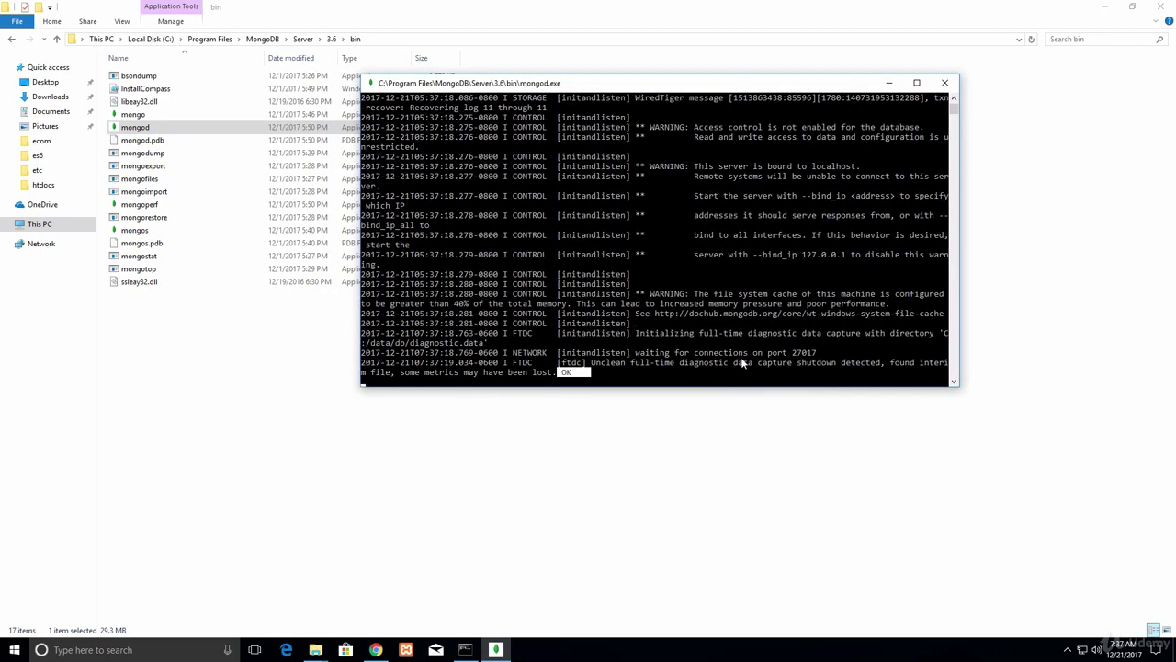
left_click_drag(729, 82, 914, 44)
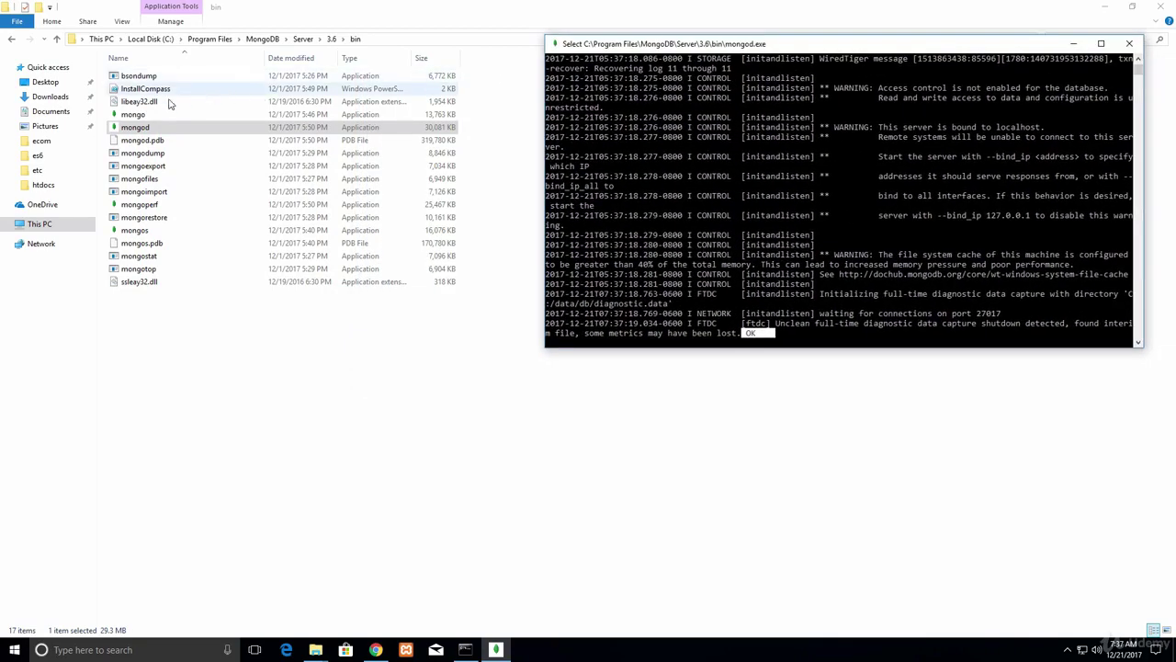
Start the mongo shell while mongod is running and try to get a working input line in its window.
left_click(136, 114)
left_click(136, 114)
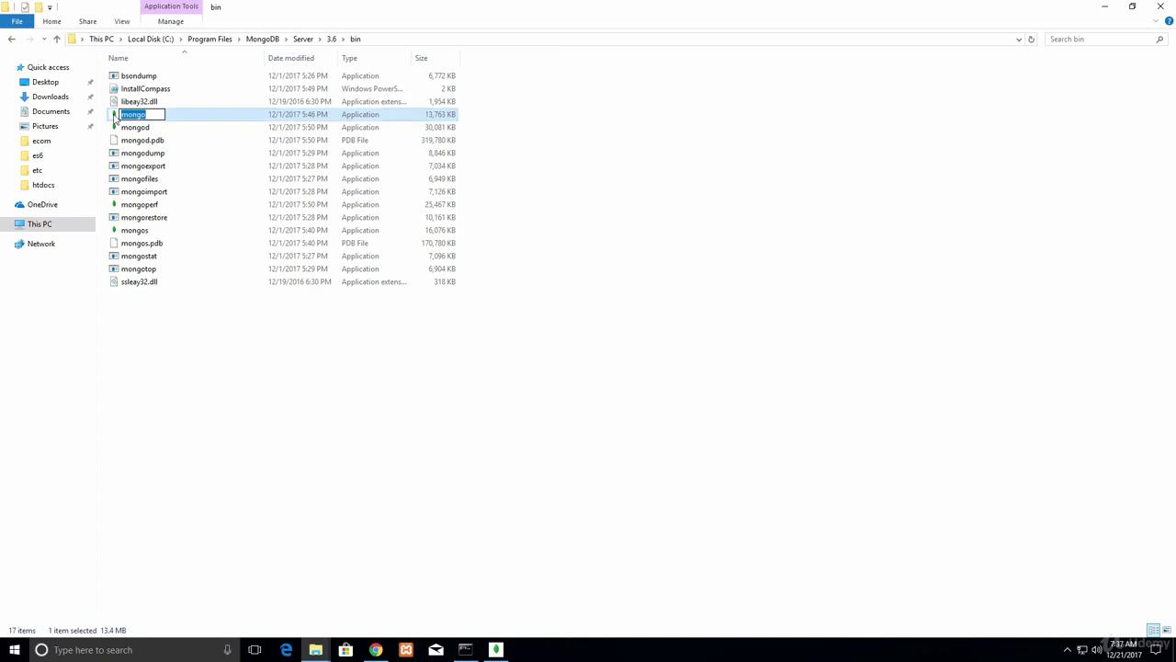
double_click(113, 114)
left_click_drag(237, 32, 714, 152)
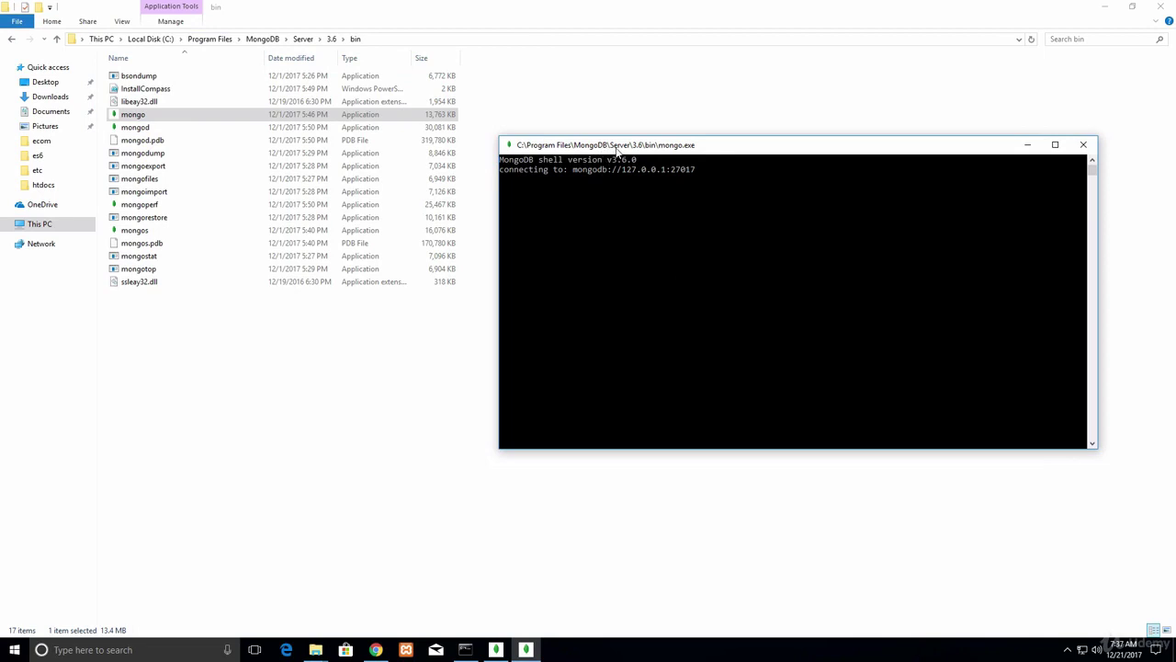
left_click_drag(618, 148, 578, 126)
left_click(668, 162)
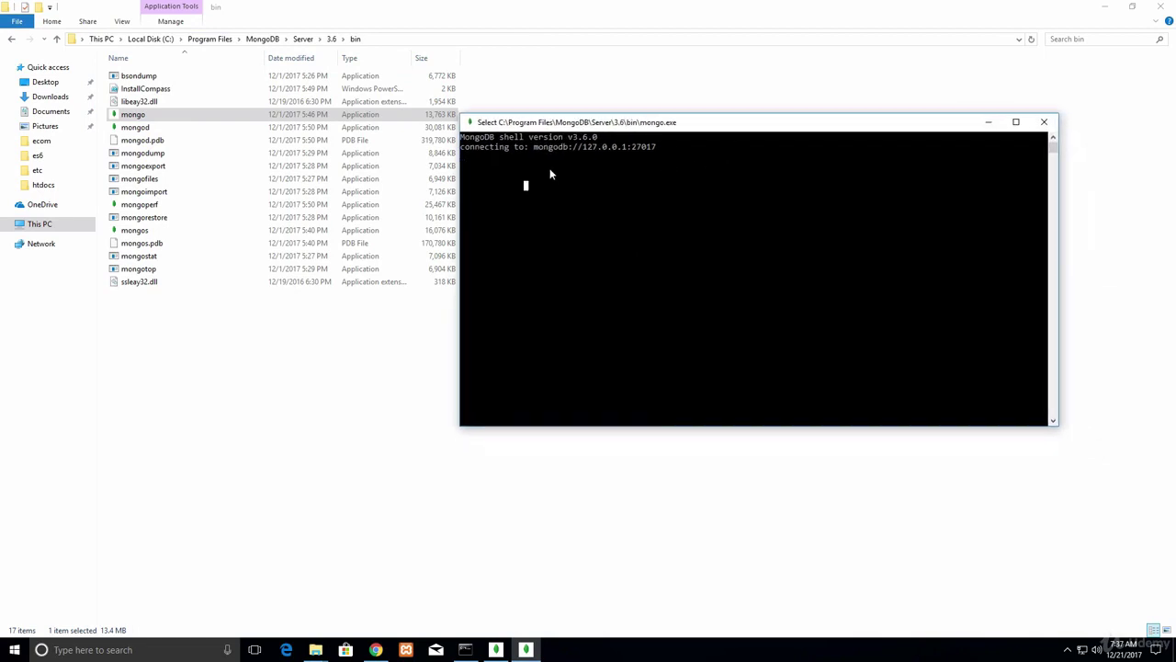
key("Escape")
left_click(511, 171)
right_click(509, 169)
left_click(495, 159)
right_click(494, 159)
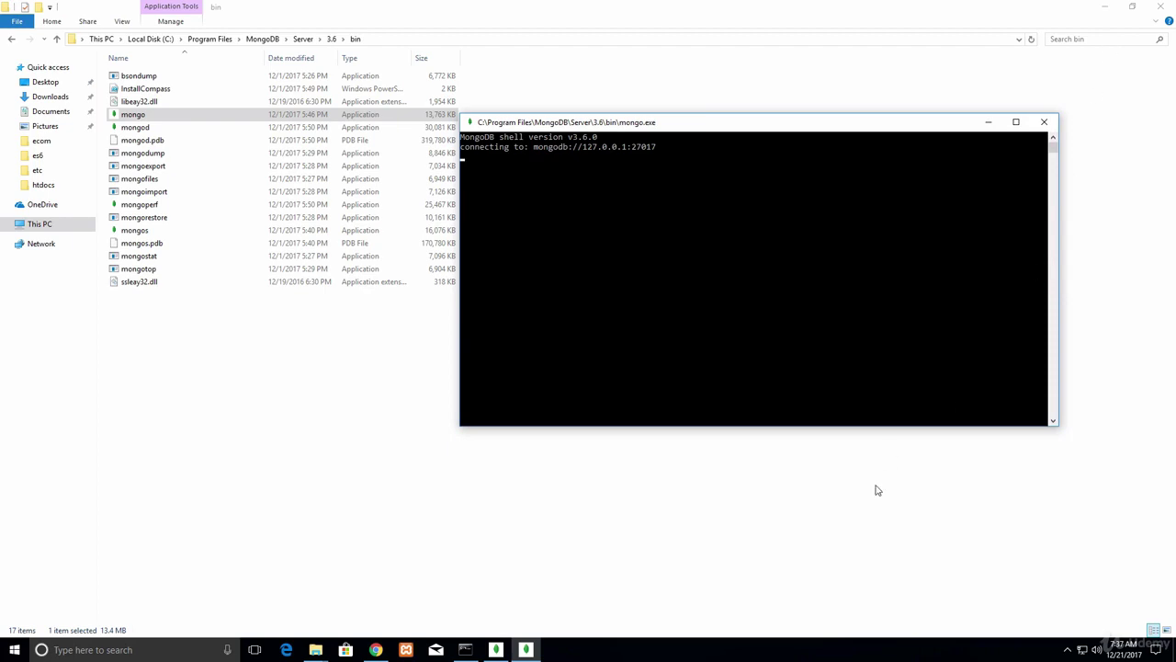
Check the running mongod window against the mongo shell, then close the shell.
left_click(526, 649)
left_click(496, 650)
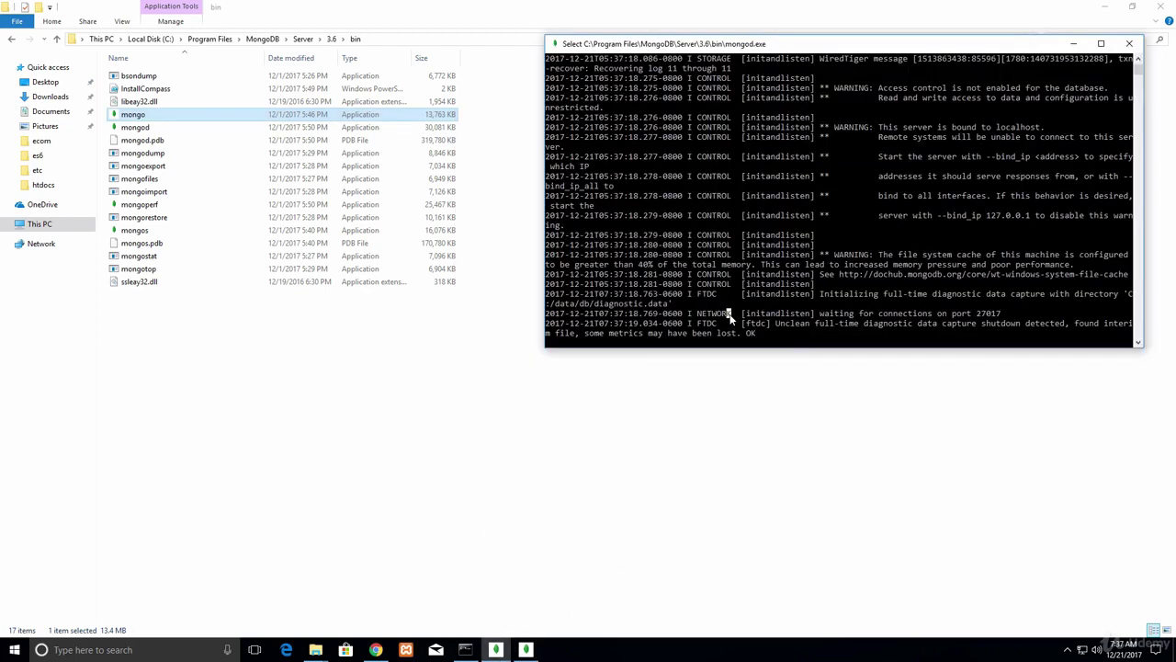
left_click(530, 651)
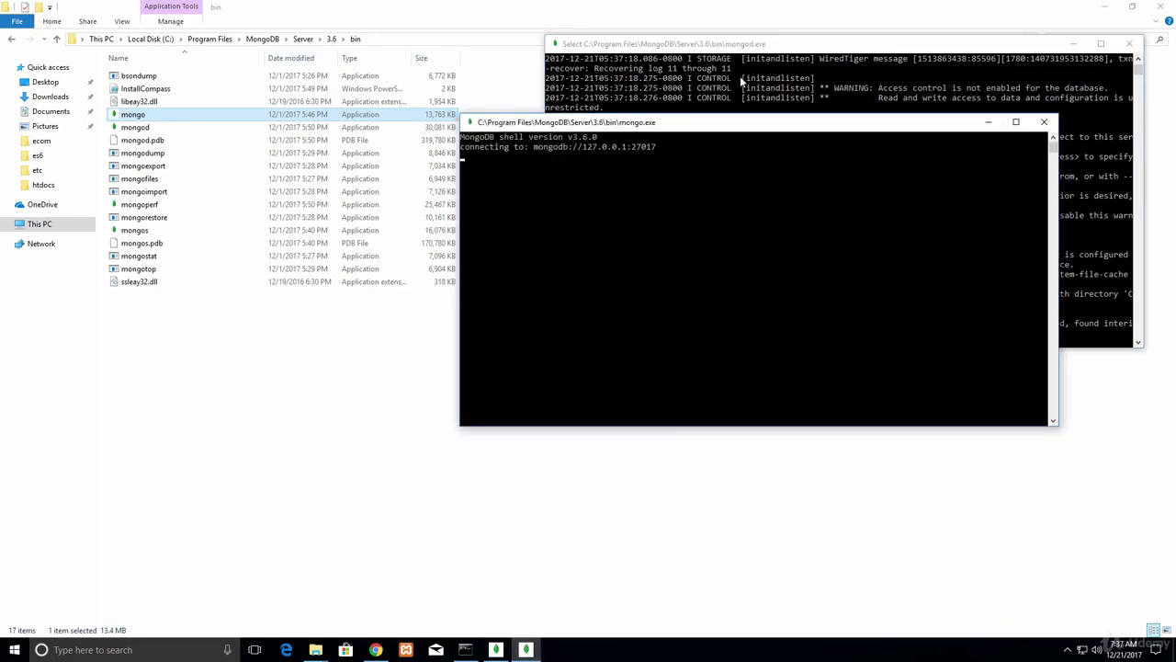
left_click(1045, 122)
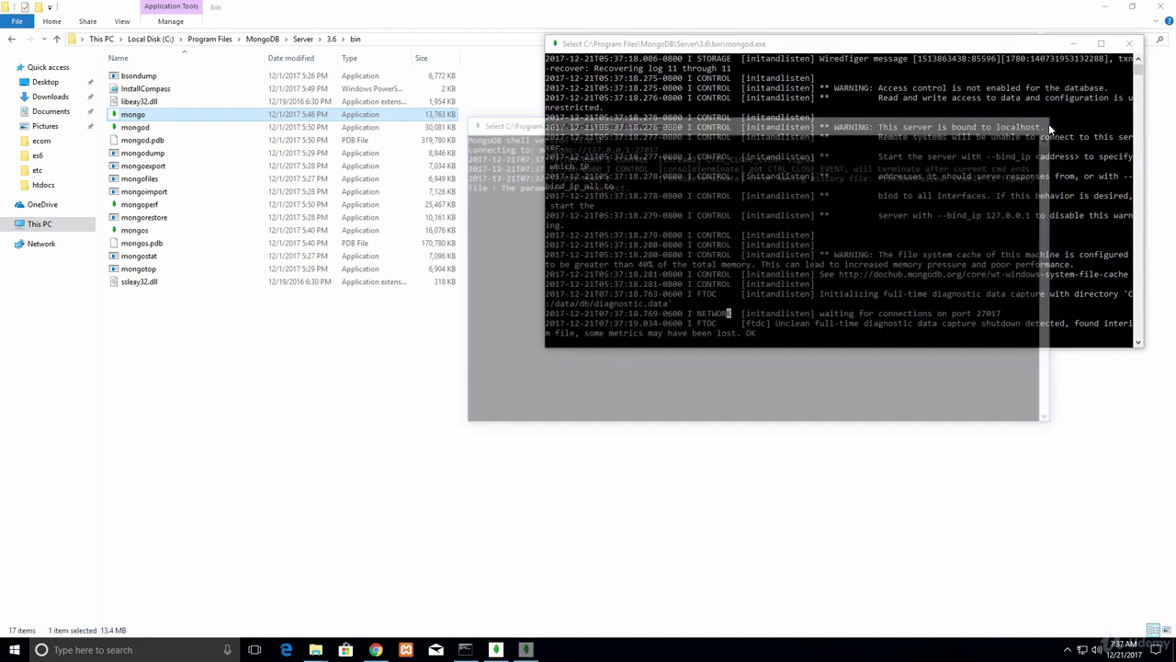
Relaunch the mongo shell, recheck the mongod output, and close both MongoDB windows.
left_click(127, 118)
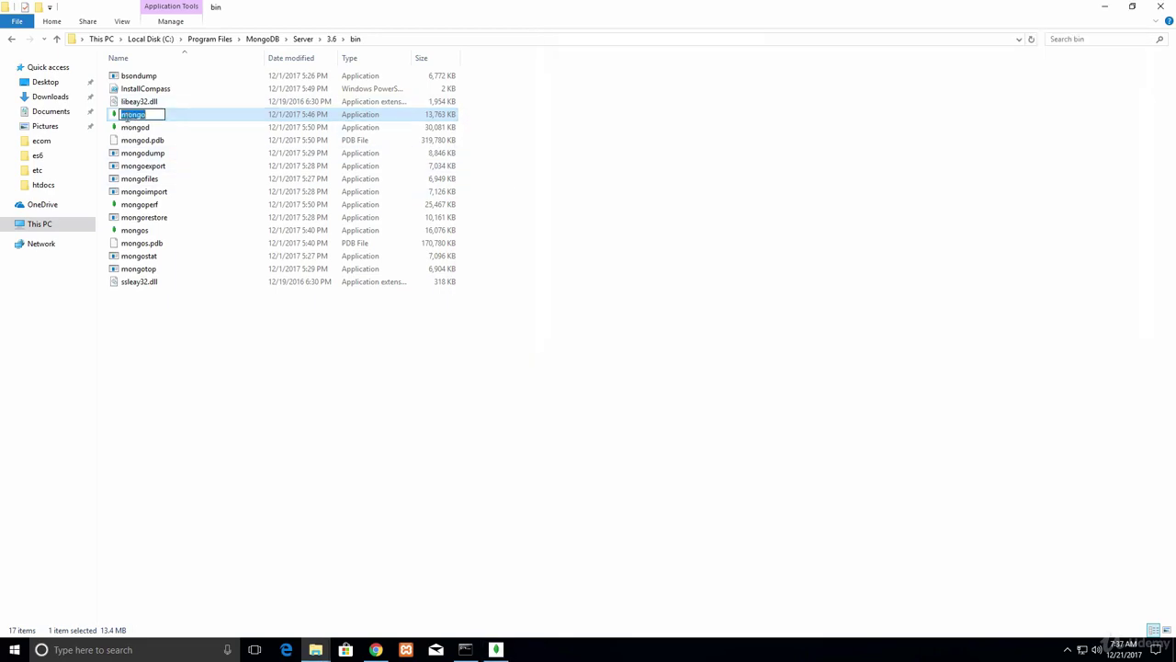
left_click(117, 117)
double_click(116, 119)
left_click_drag(327, 44, 755, 123)
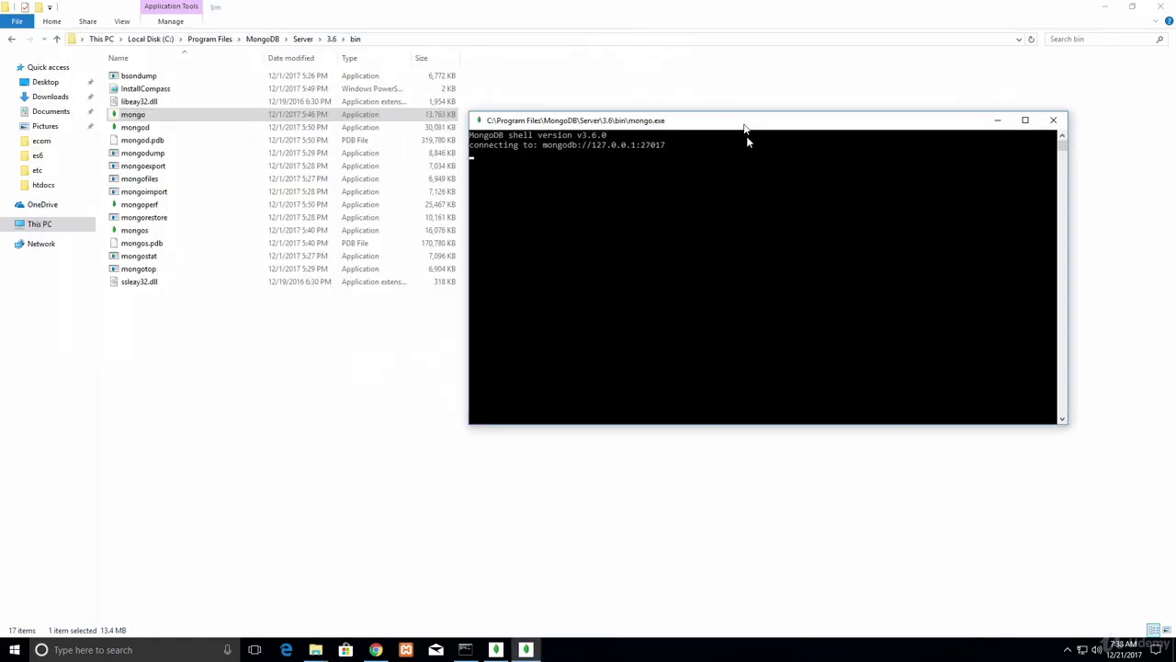
left_click(525, 650)
left_click(495, 650)
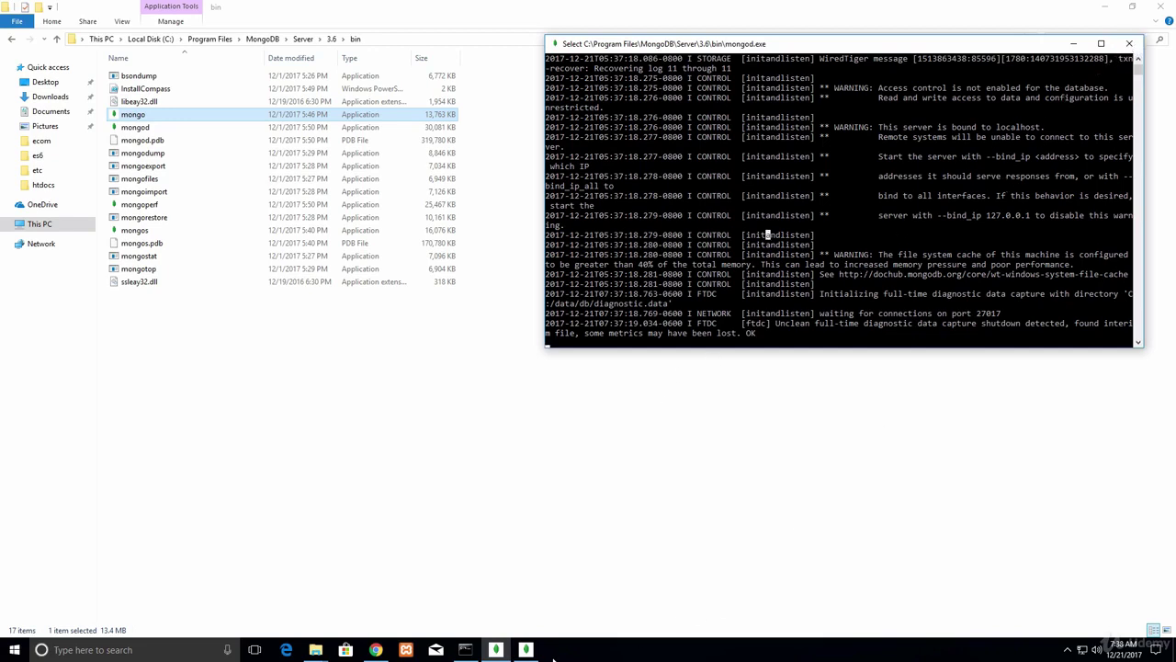
left_click(526, 649)
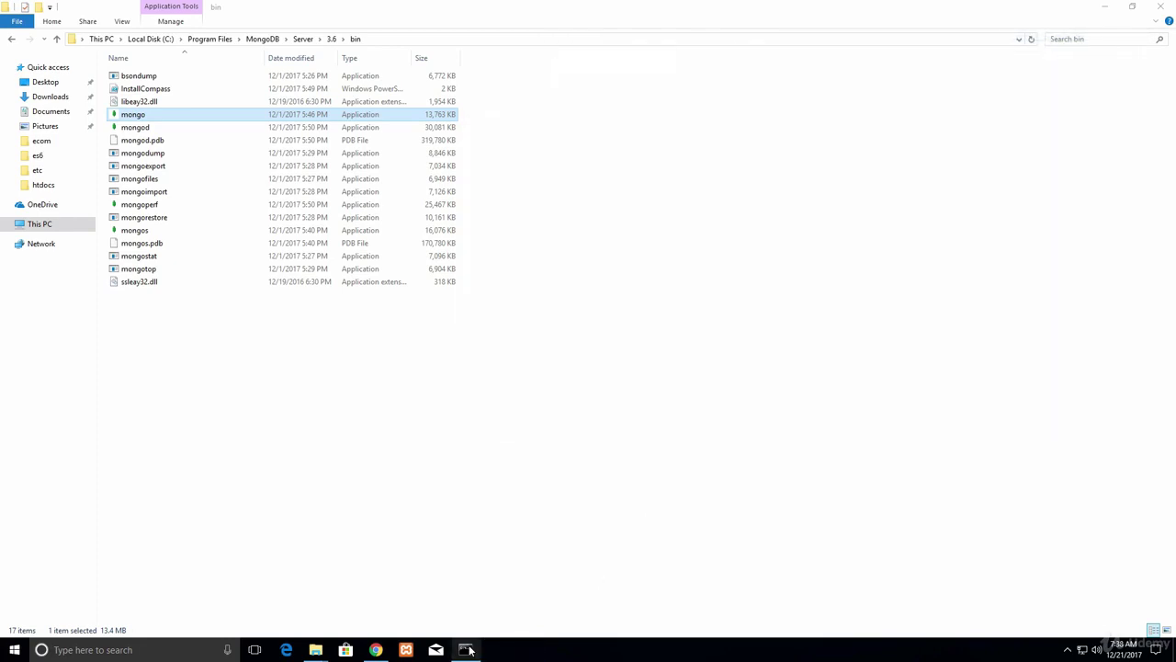
Switch to the administrator Command Prompt and replace the partial C:\P entry with mongo.
left_click(465, 650)
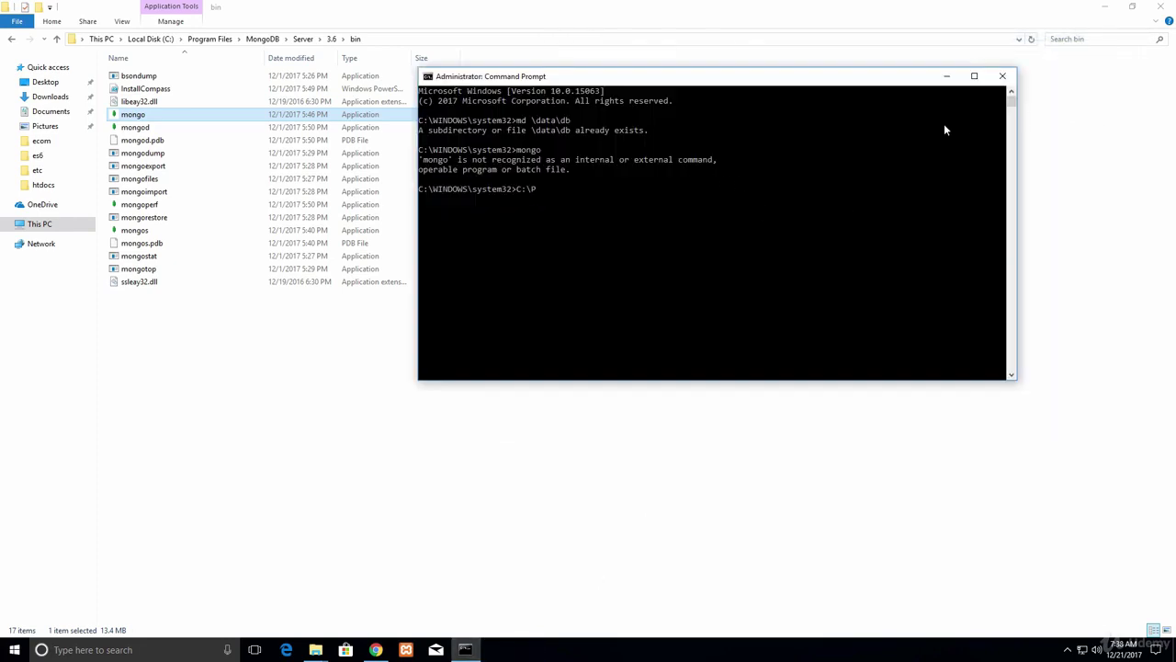
left_click(607, 190)
key("BackSpace")
type("mongo")
In File Explorer, copy the full bin folder path C:\Program Files\MongoDB\Server\3.6\bin.
left_click(384, 35)
left_click(377, 38)
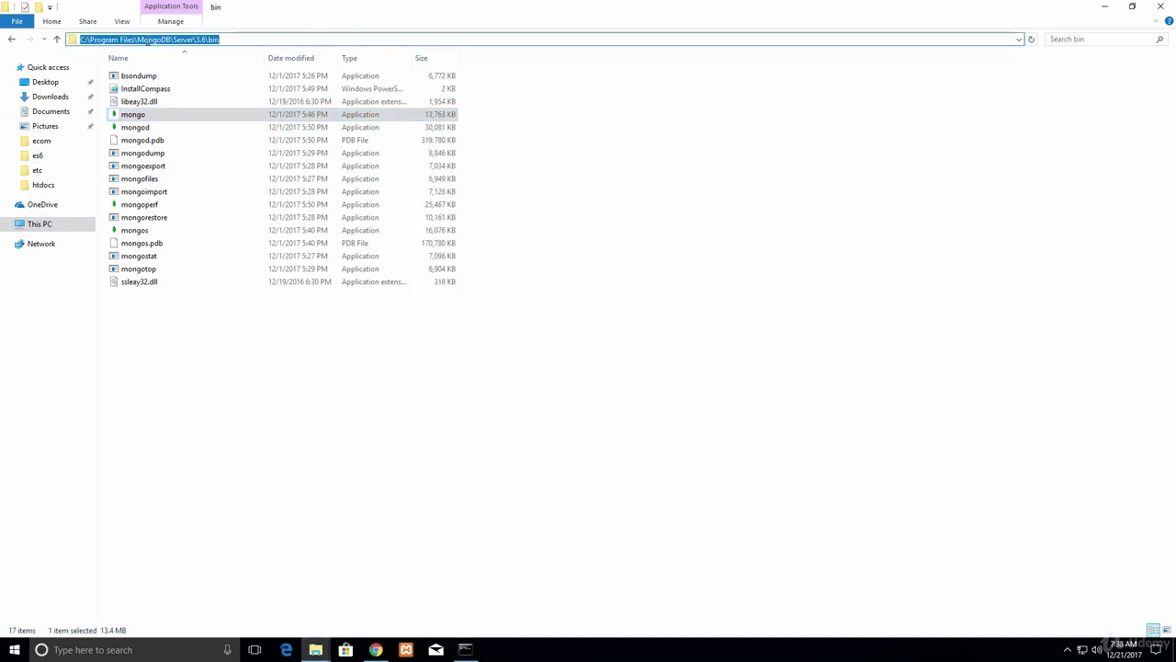
right_click(149, 41)
left_click(193, 81)
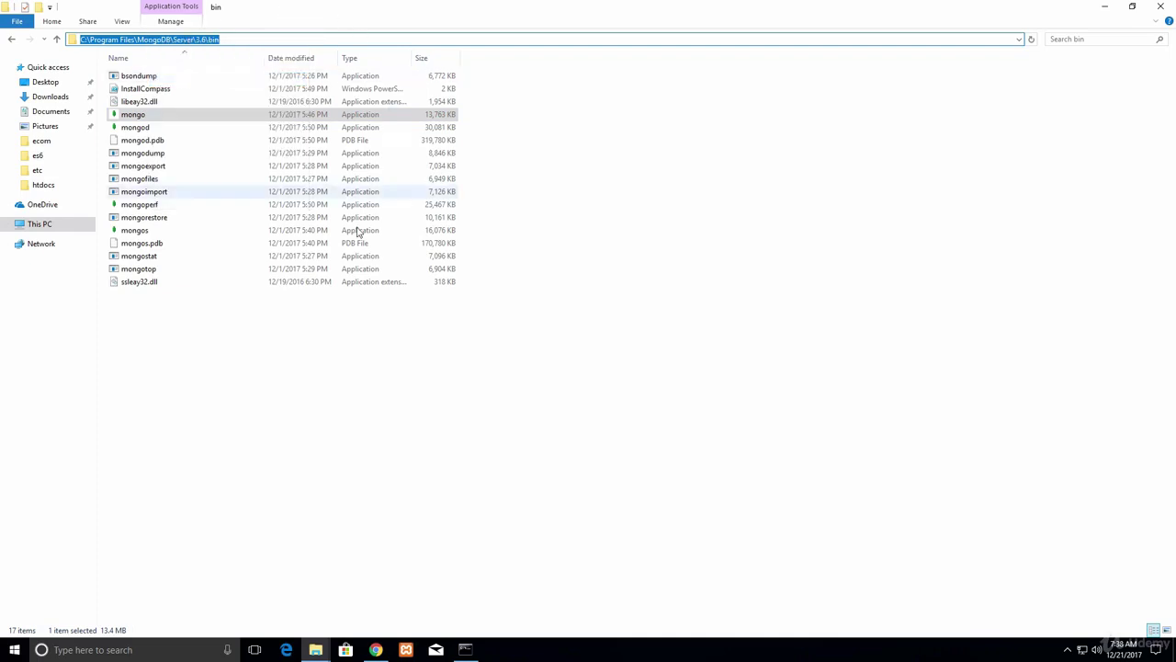
Search Windows for "edit" and open the environment variables for the account.
left_click(152, 650)
type("edit")
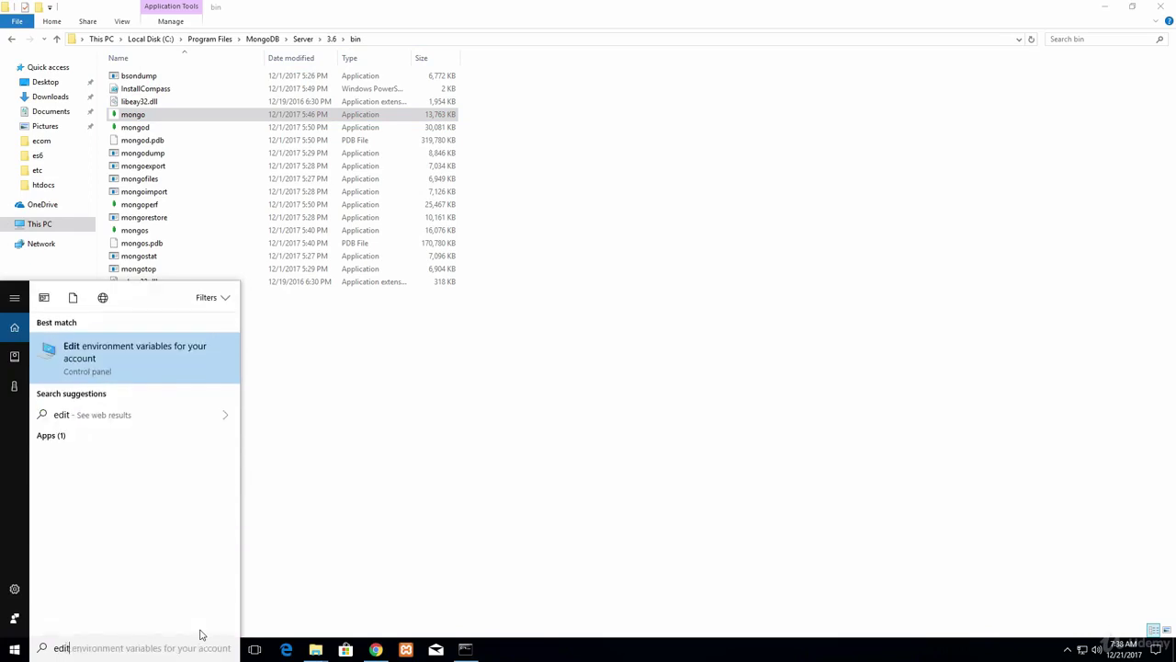
left_click(153, 346)
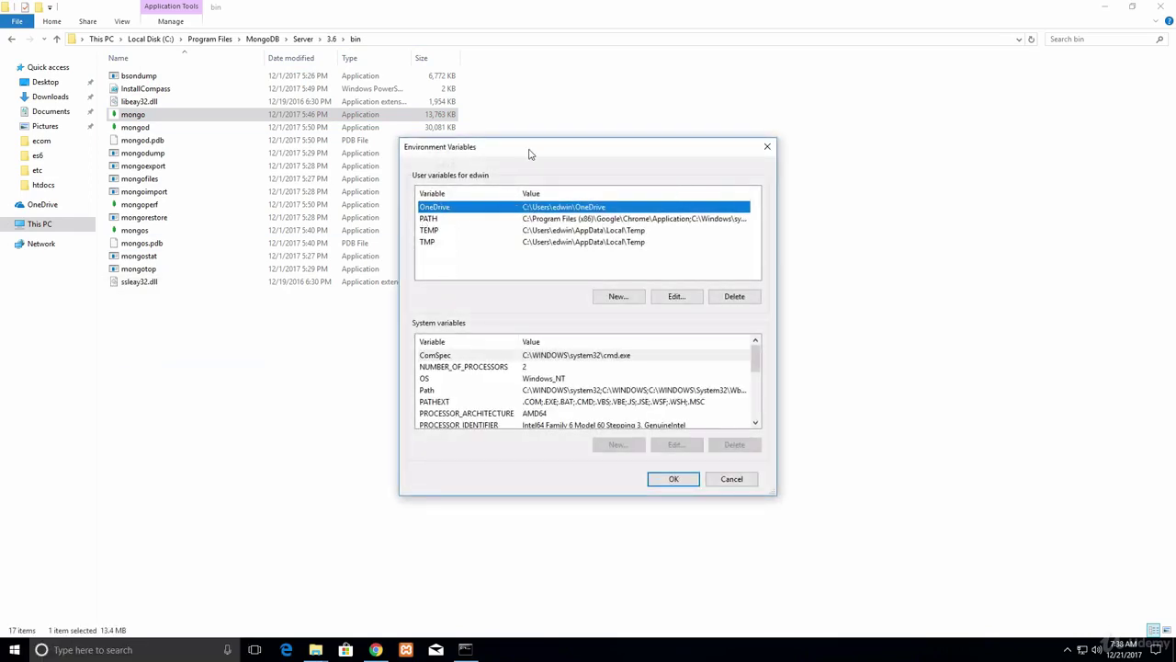
left_click_drag(529, 153, 592, 63)
Add C:\Program Files\MongoDB\Server\3.6\bin as a new entry in the user PATH variable and save the environment variables.
left_click(491, 129)
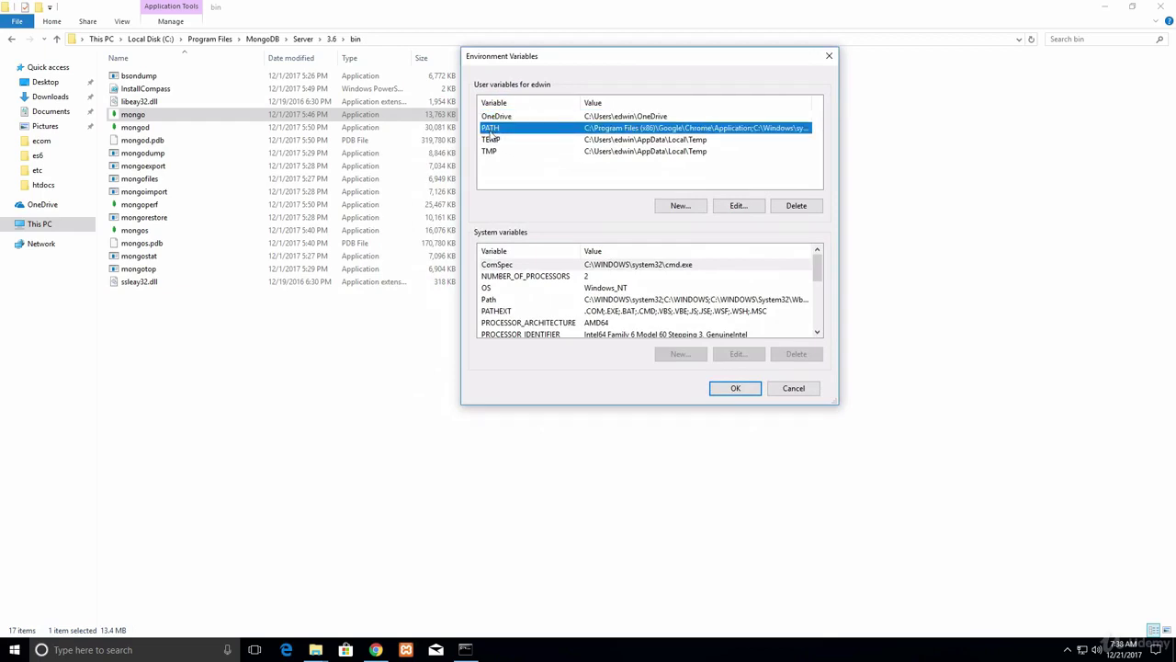
double_click(491, 129)
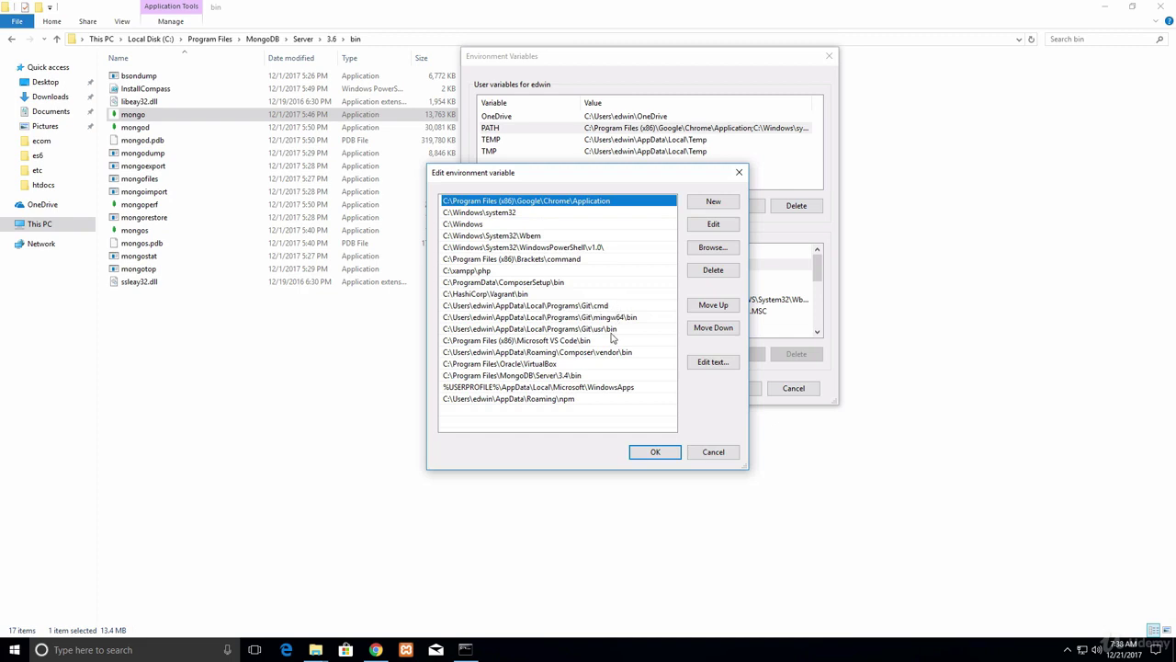
left_click(577, 401)
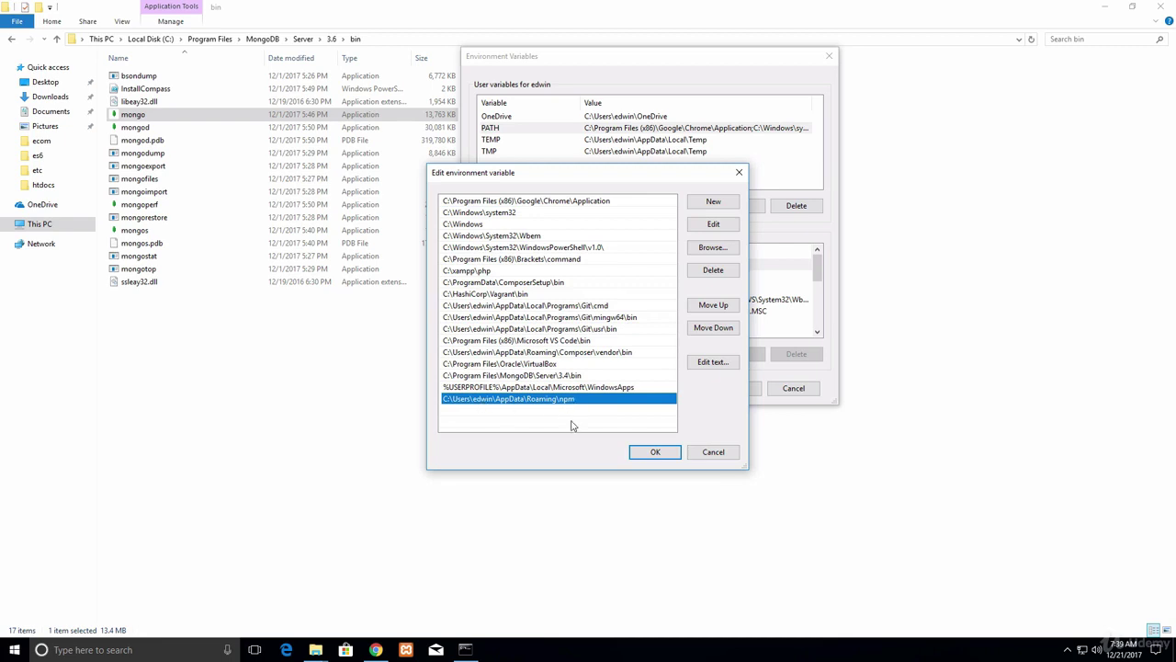
double_click(488, 416)
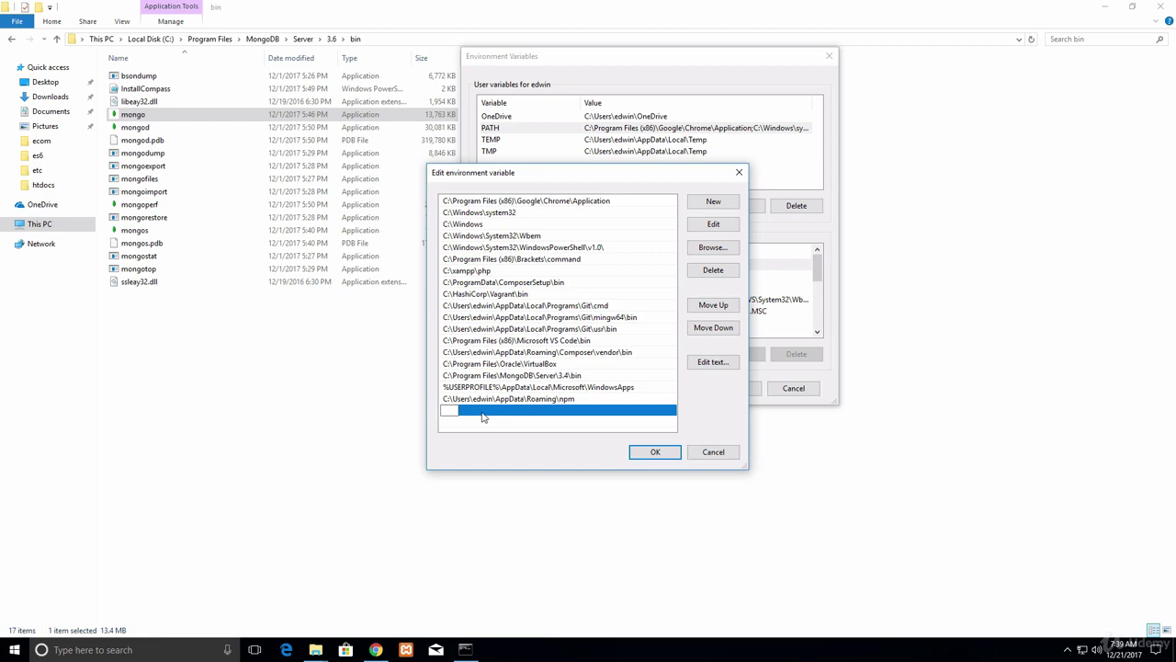
right_click(447, 411)
left_click(478, 457)
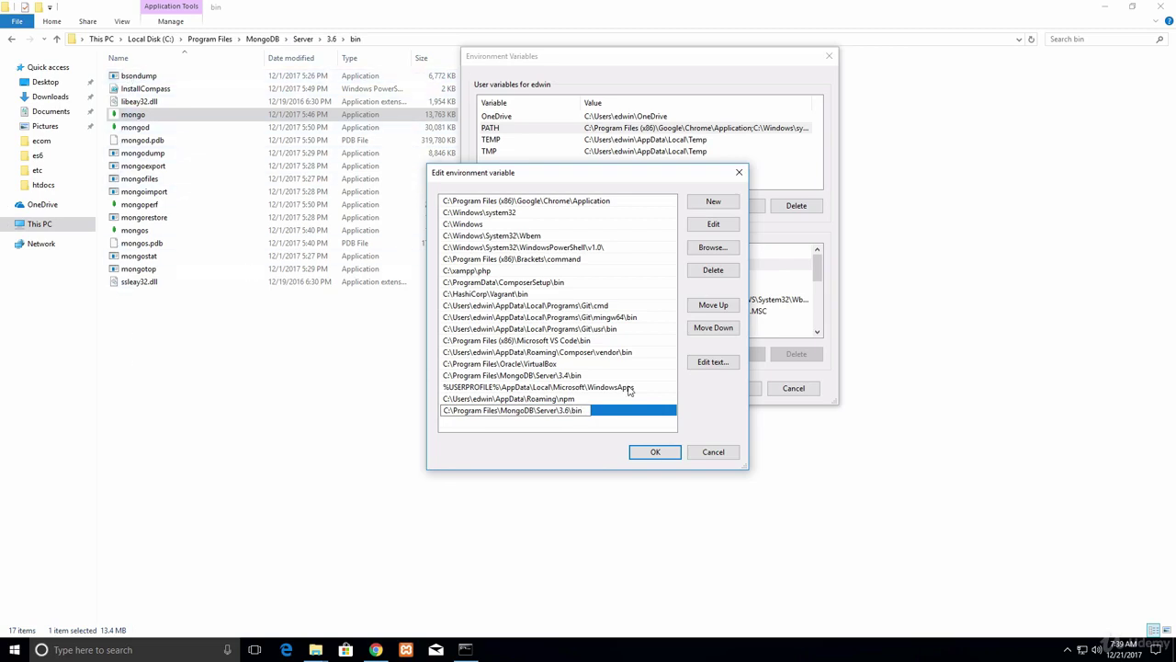
left_click(654, 455)
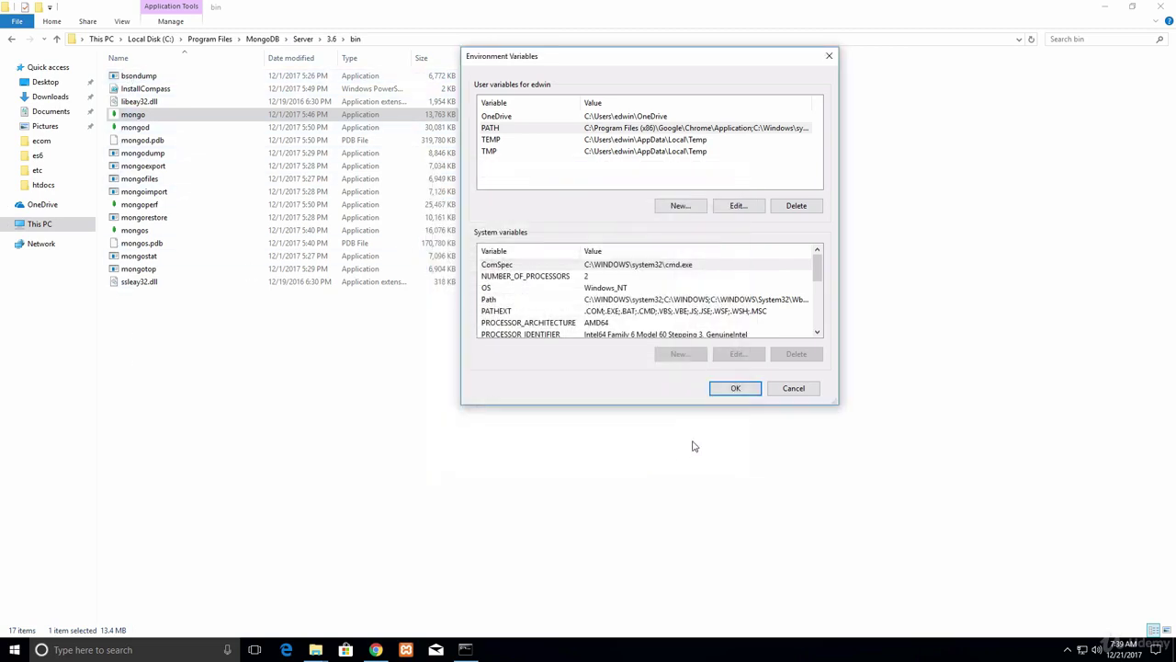
left_click(735, 387)
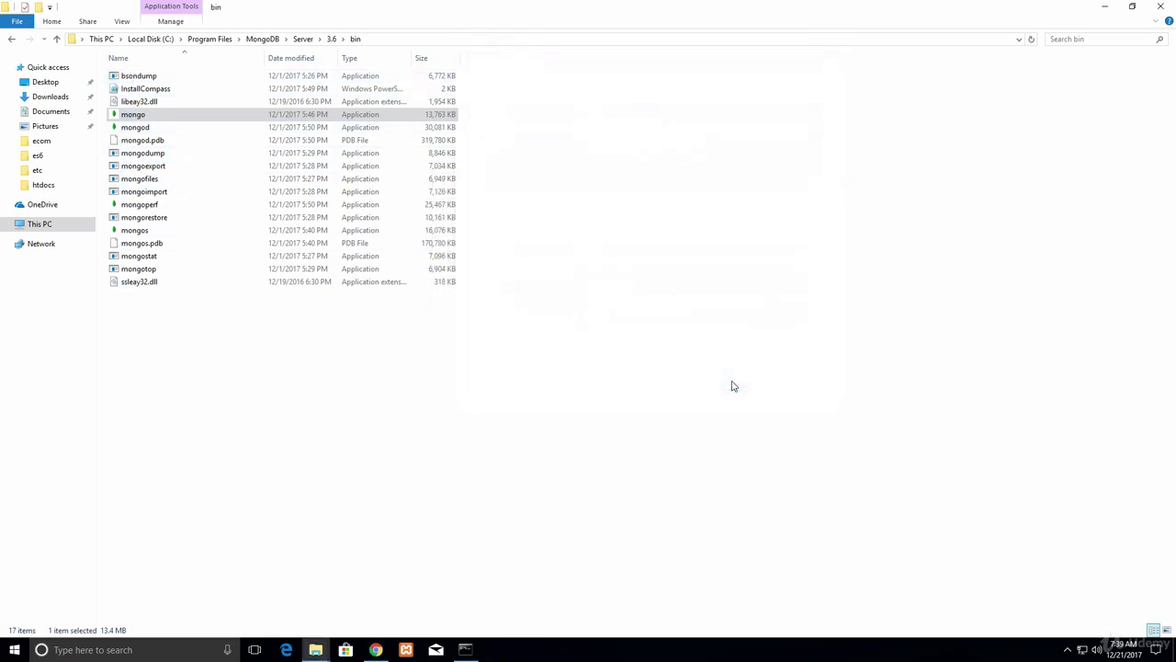
Close the old Command Prompt and open a new one by searching for cmd.
left_click(466, 649)
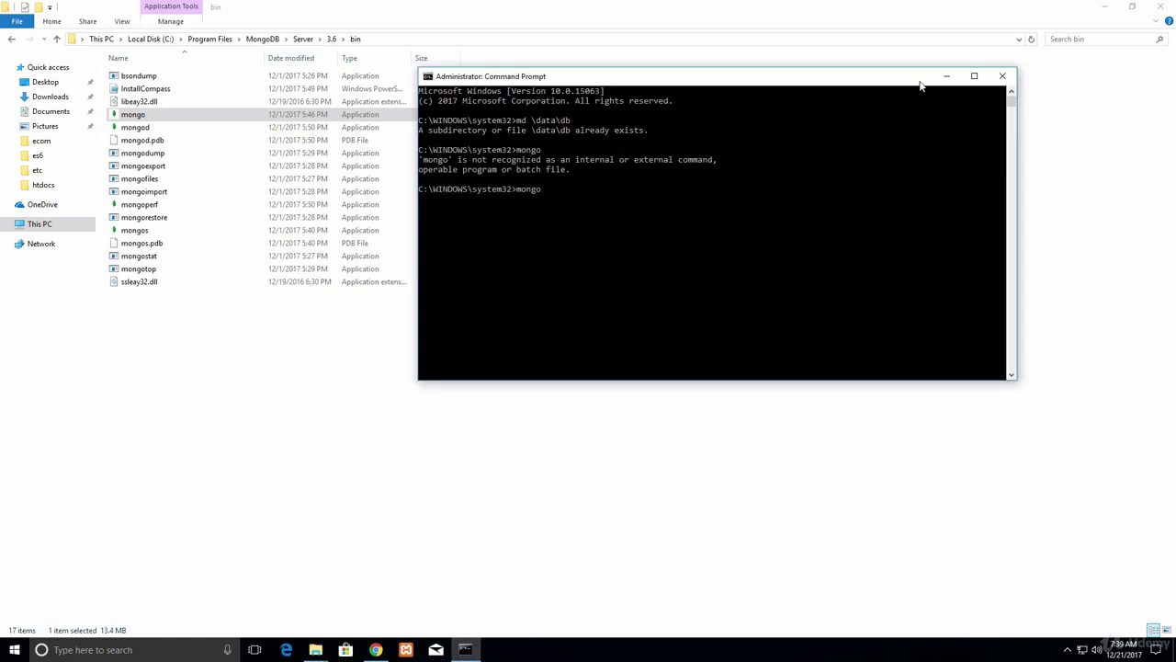
left_click(1001, 77)
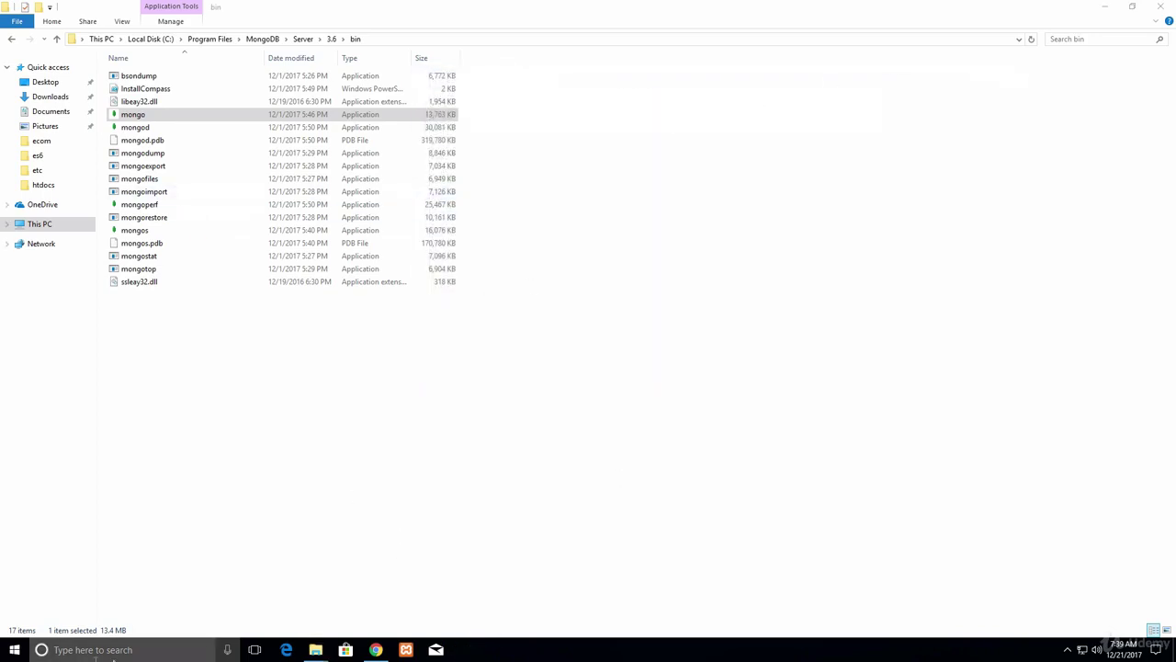
left_click(119, 648)
type("cmd")
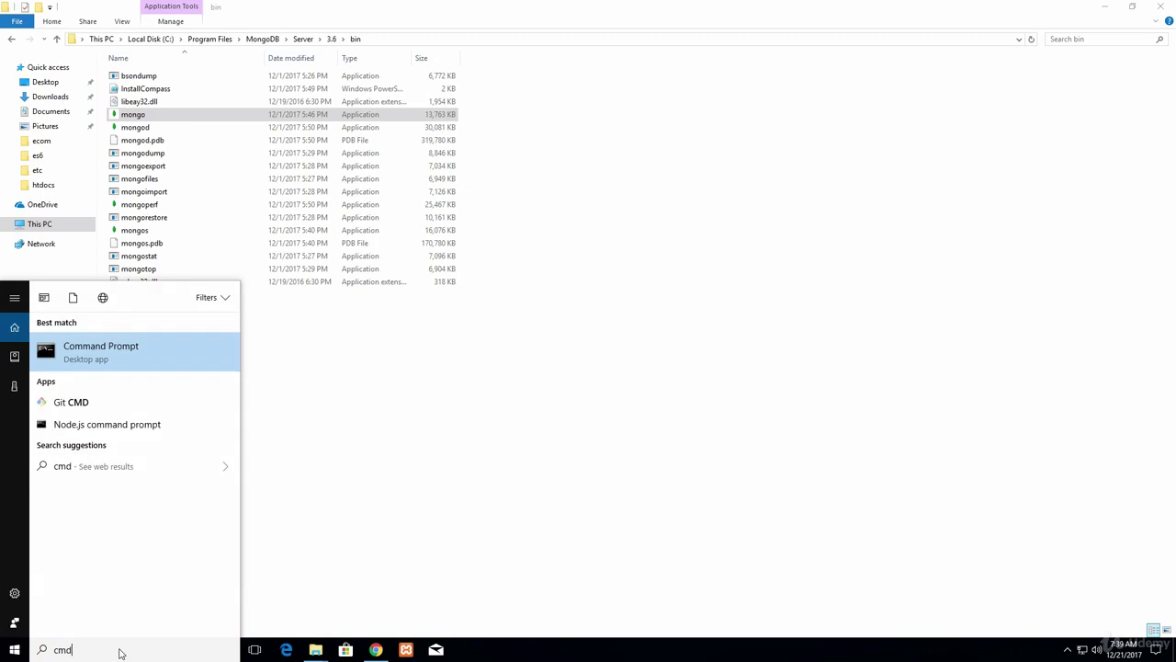
left_click(121, 346)
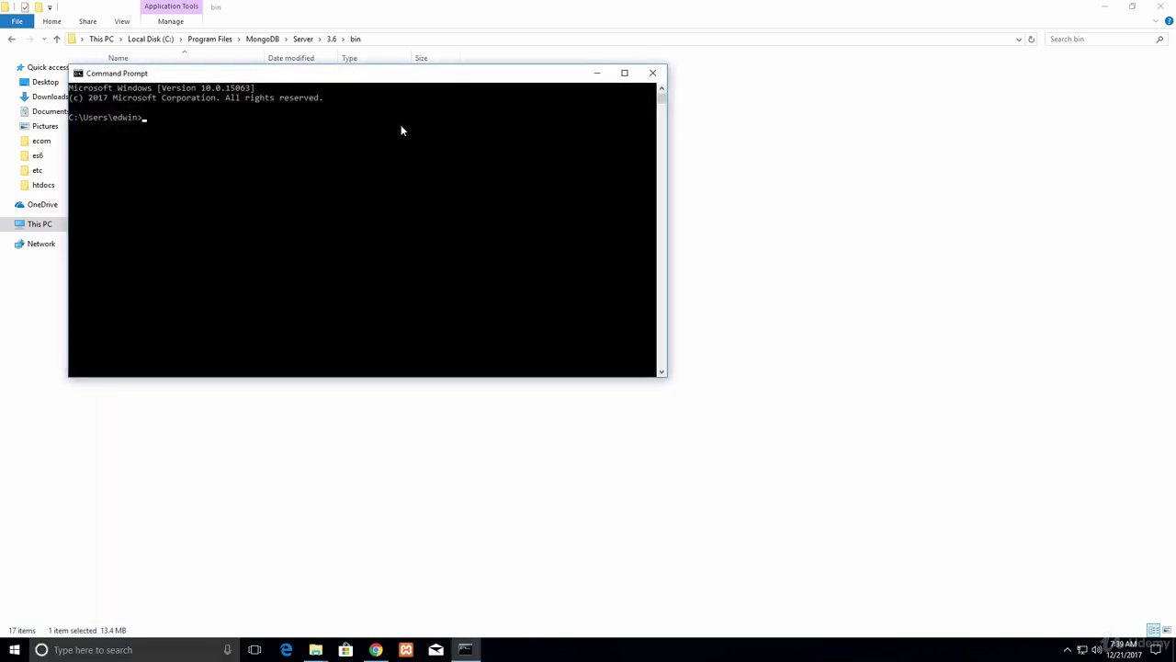
Run mongod from the new Command Prompt window to start the MongoDB server.
left_click_drag(388, 78, 704, 118)
left_click(655, 188)
type("m")
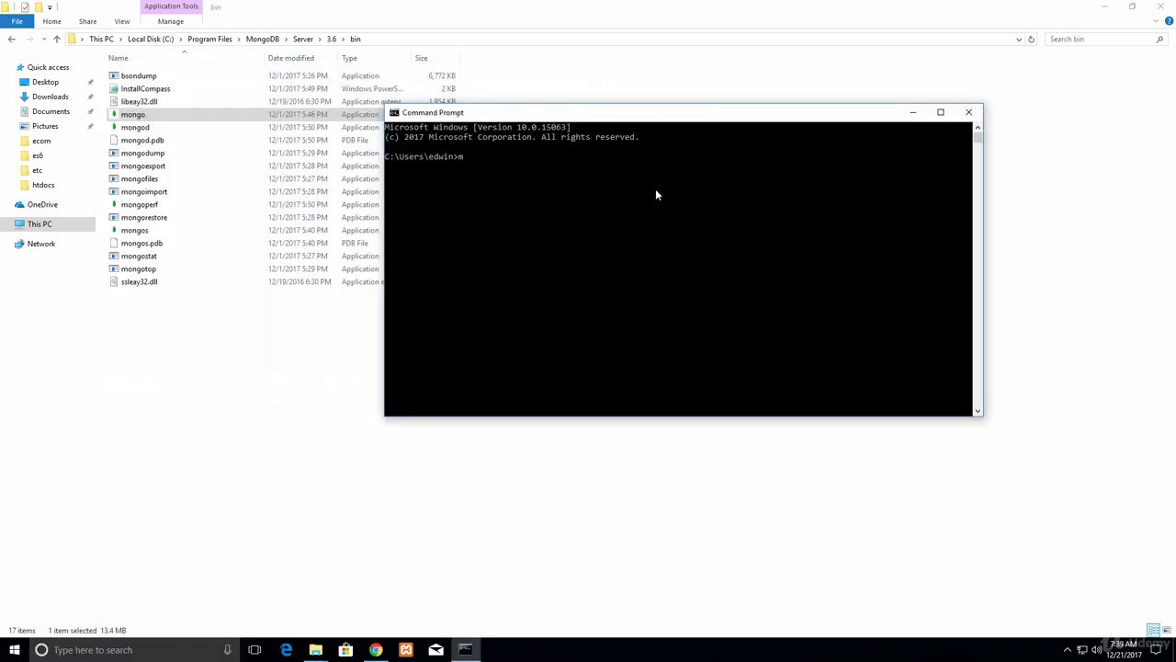
type("ongod")
key("Return")
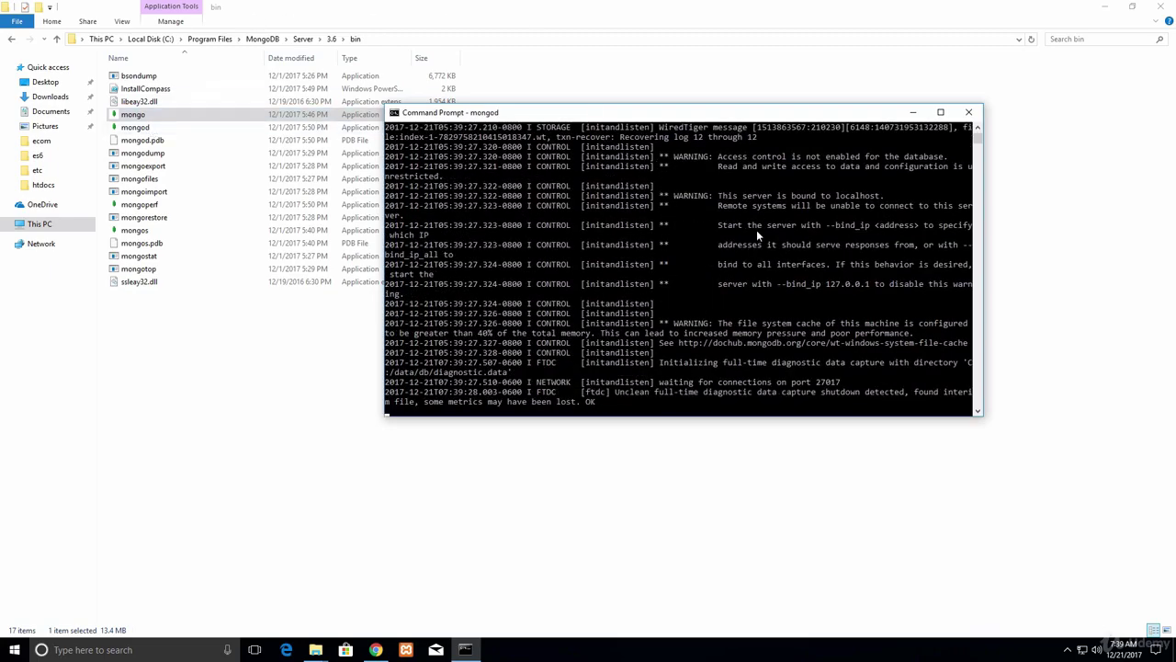
right_click(527, 116)
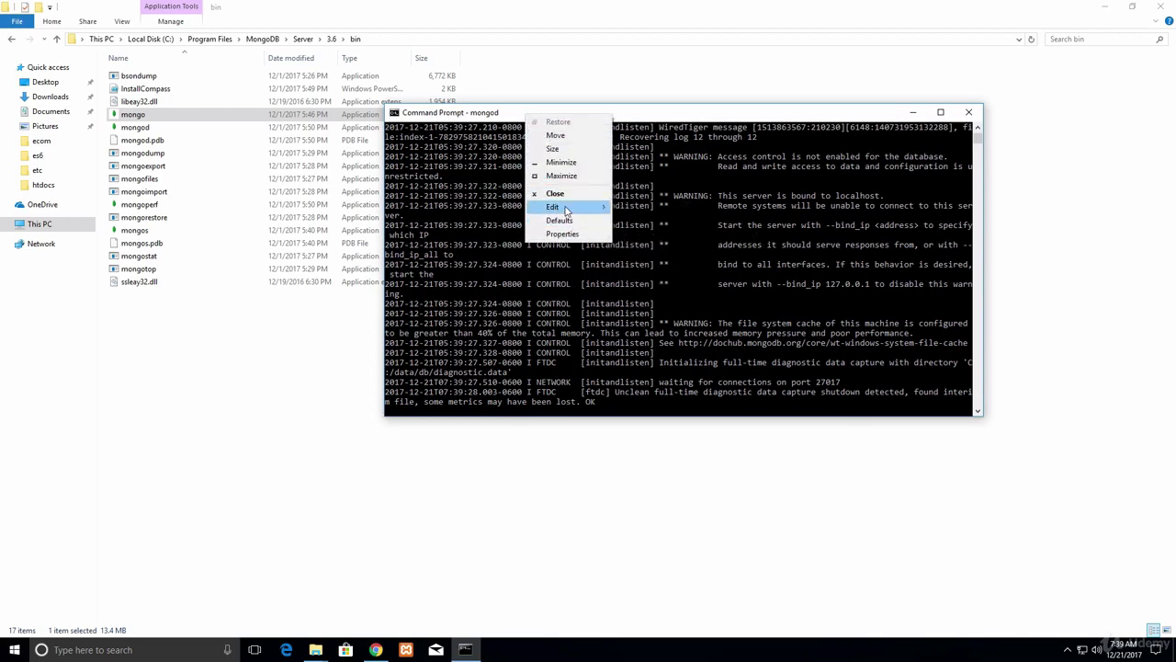
mouse_move(568, 206)
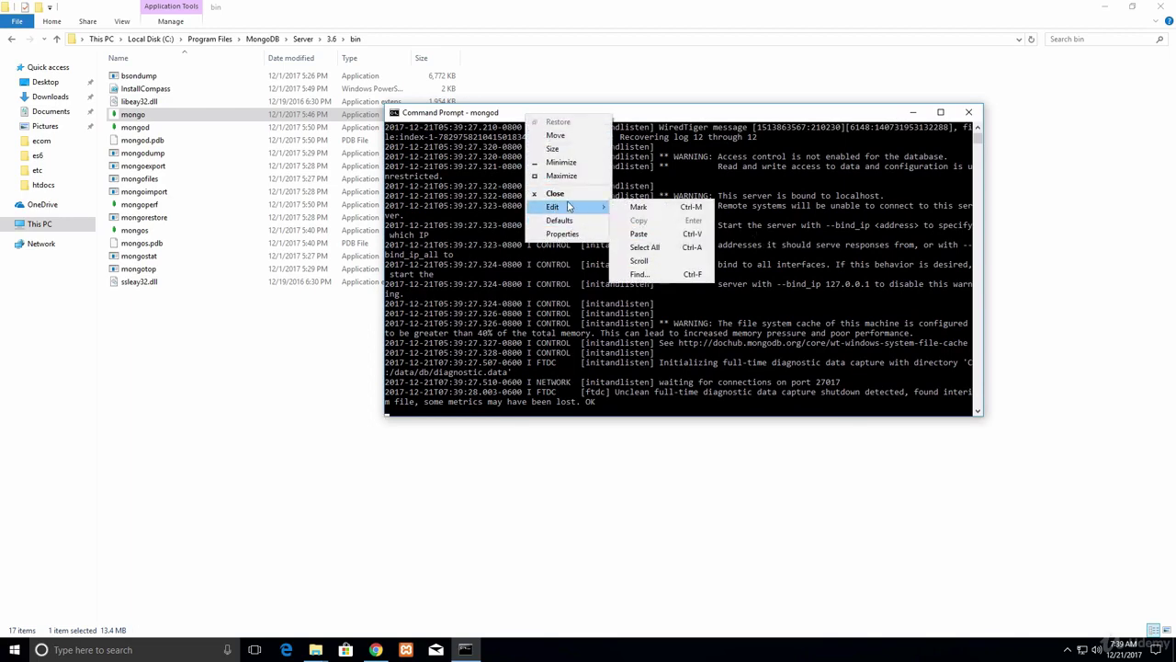
right_click(476, 115)
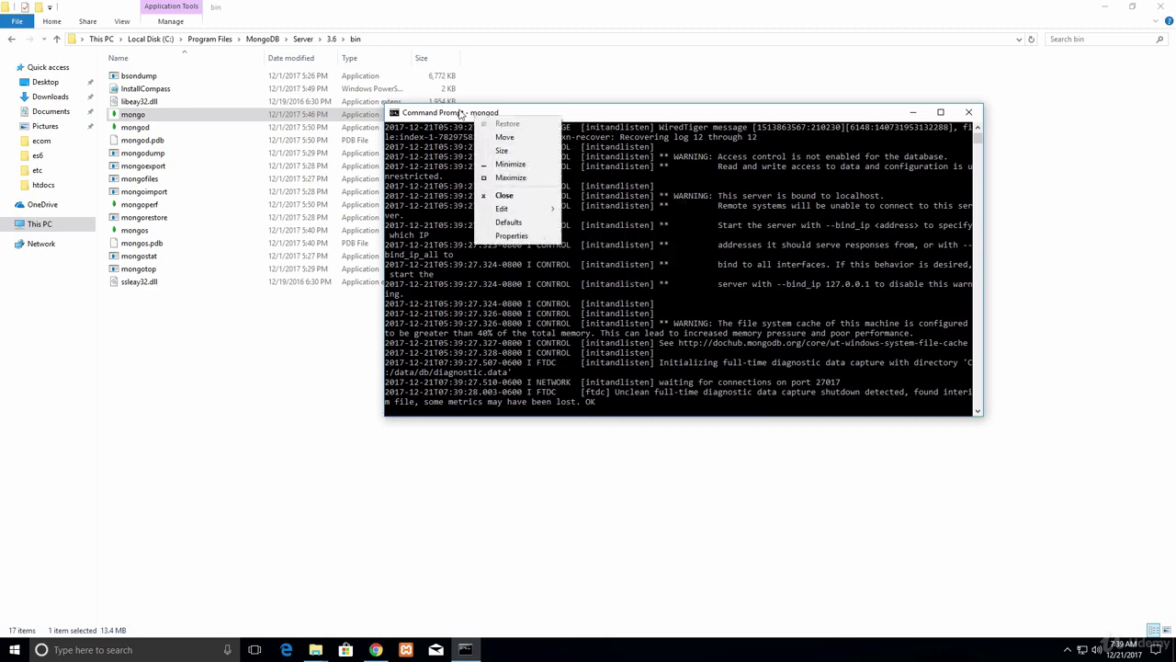
left_click(459, 113)
left_click_drag(459, 113, 296, 88)
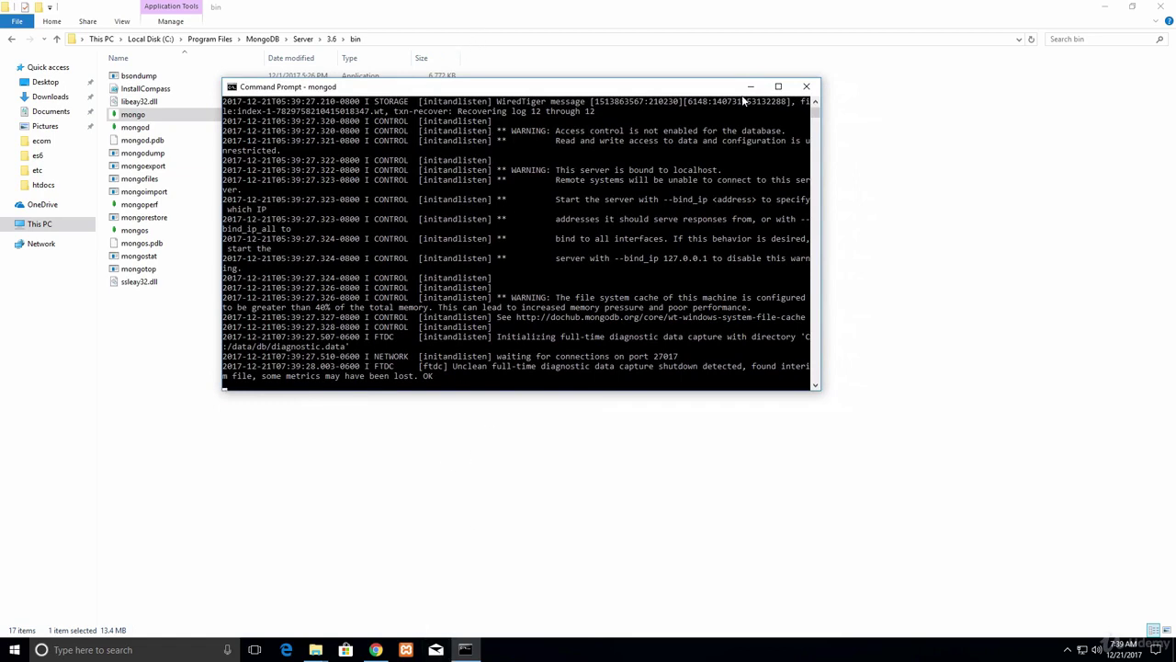
right_click(606, 88)
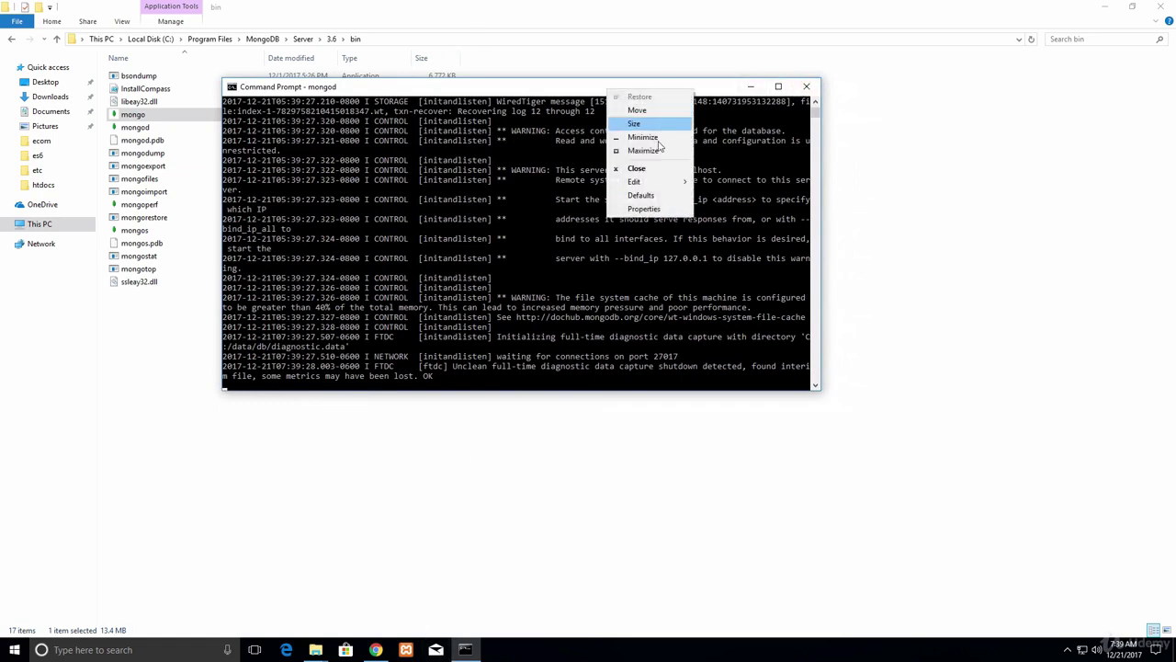
left_click(545, 89)
right_click(342, 88)
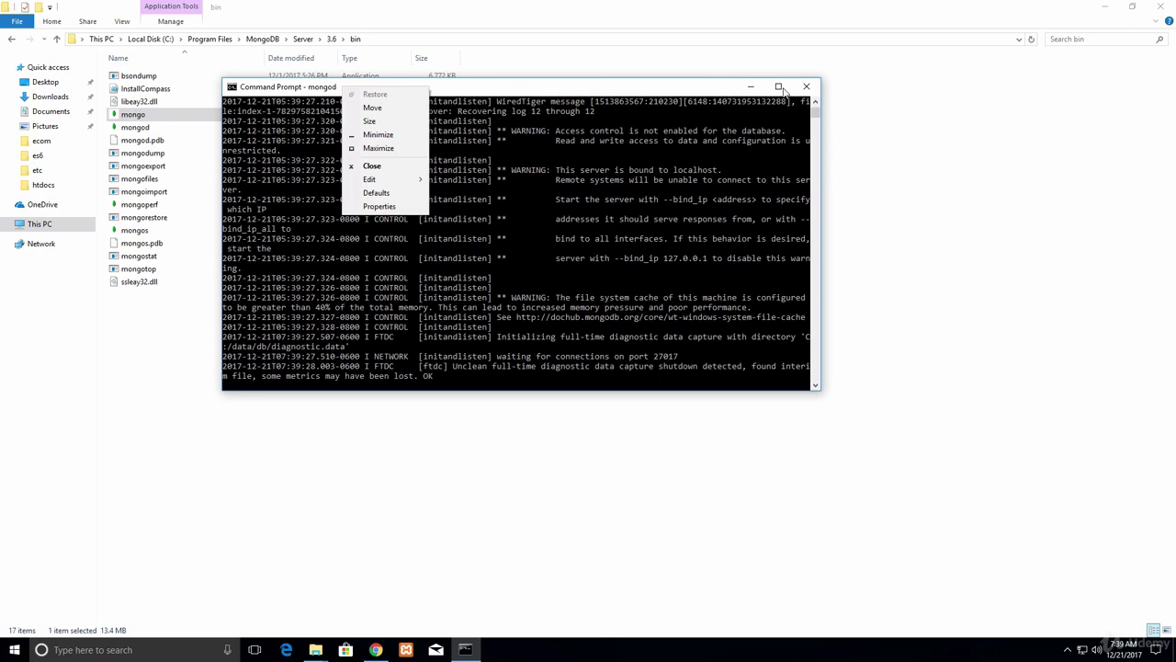
left_click(457, 94)
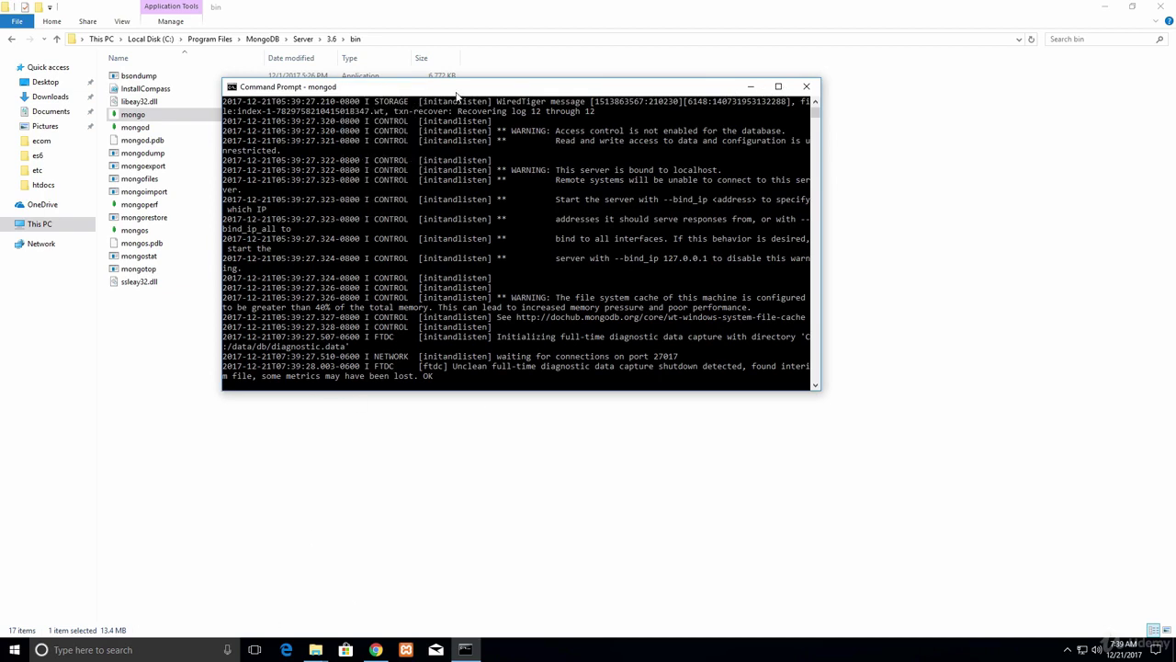
left_click(456, 89)
left_click_drag(542, 87, 490, 74)
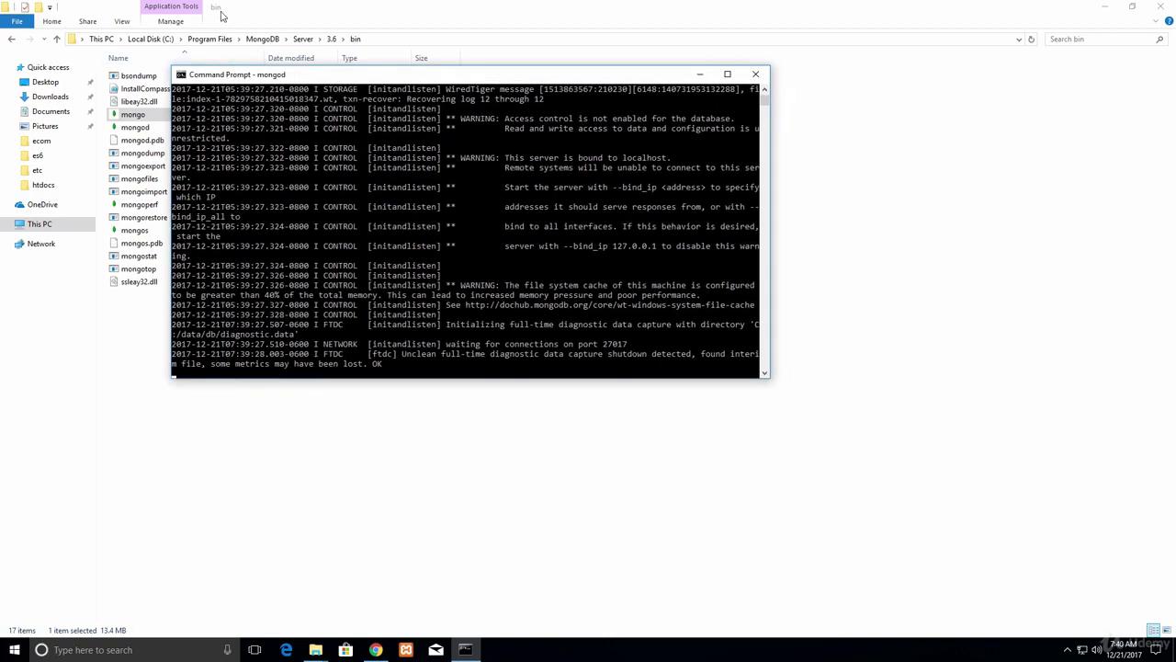
left_click(471, 652)
left_click(467, 650)
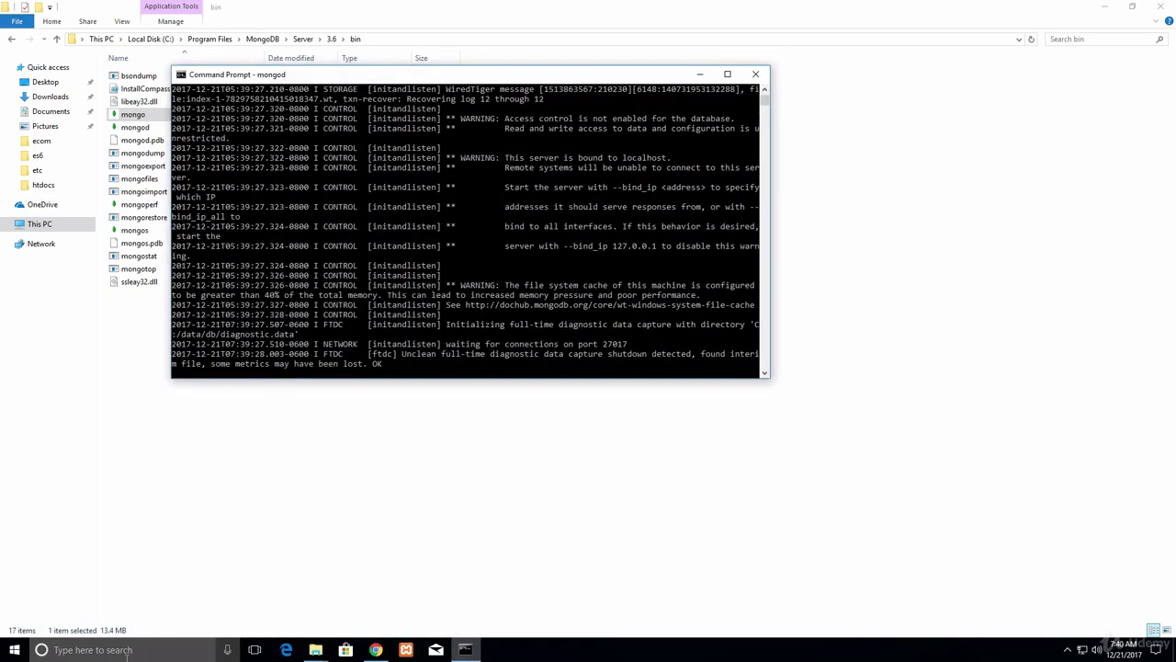
left_click(106, 648)
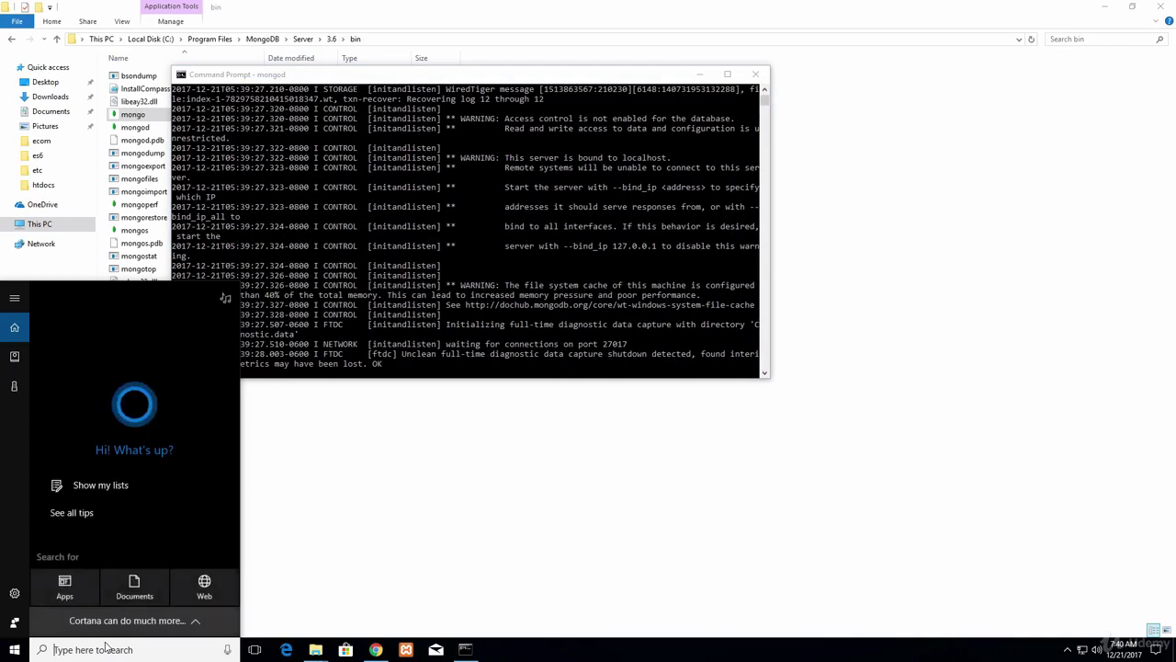
type("cmd")
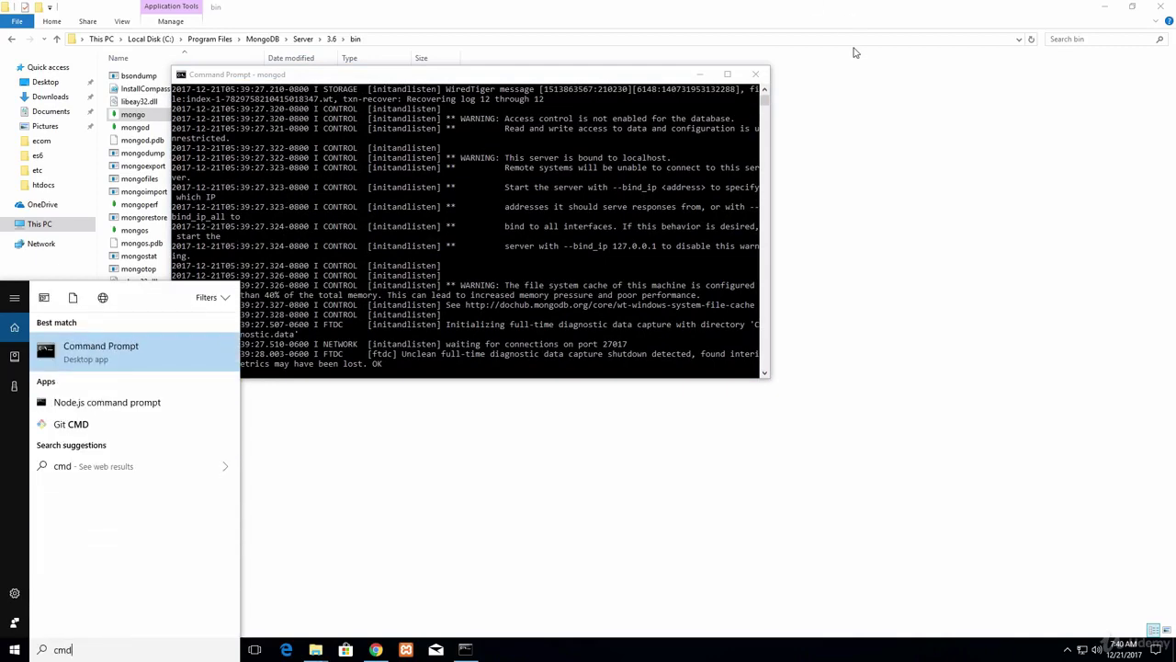
Close the Command Prompt running mongod and all other open windows to clear the desktop.
left_click(756, 73)
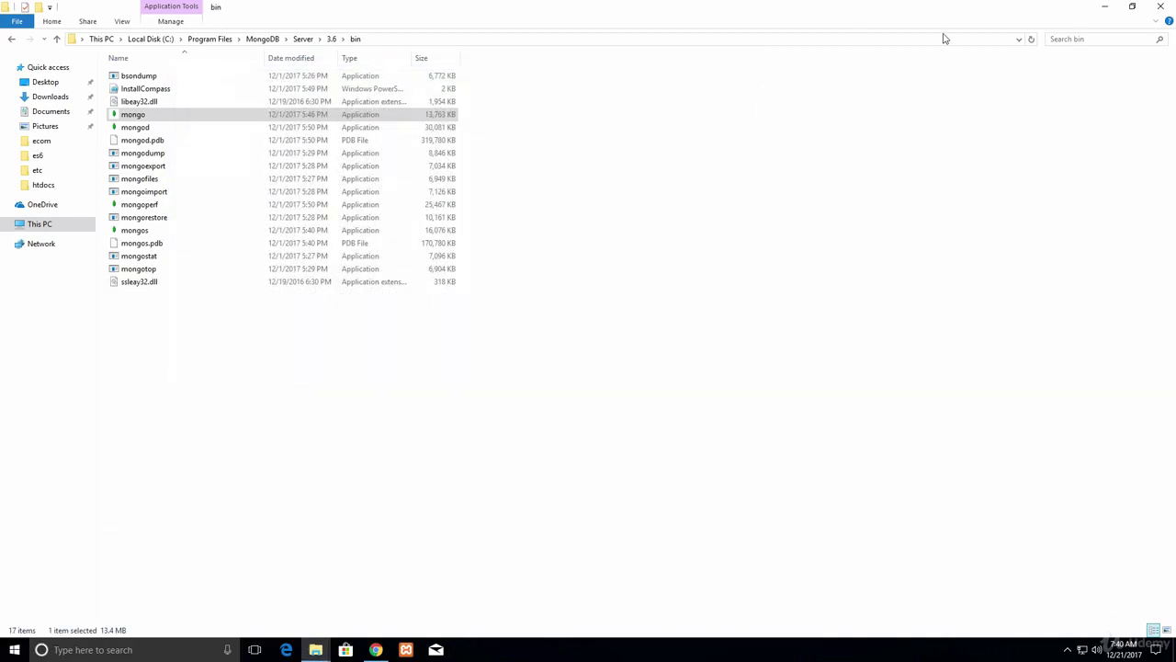
left_click(1162, 6)
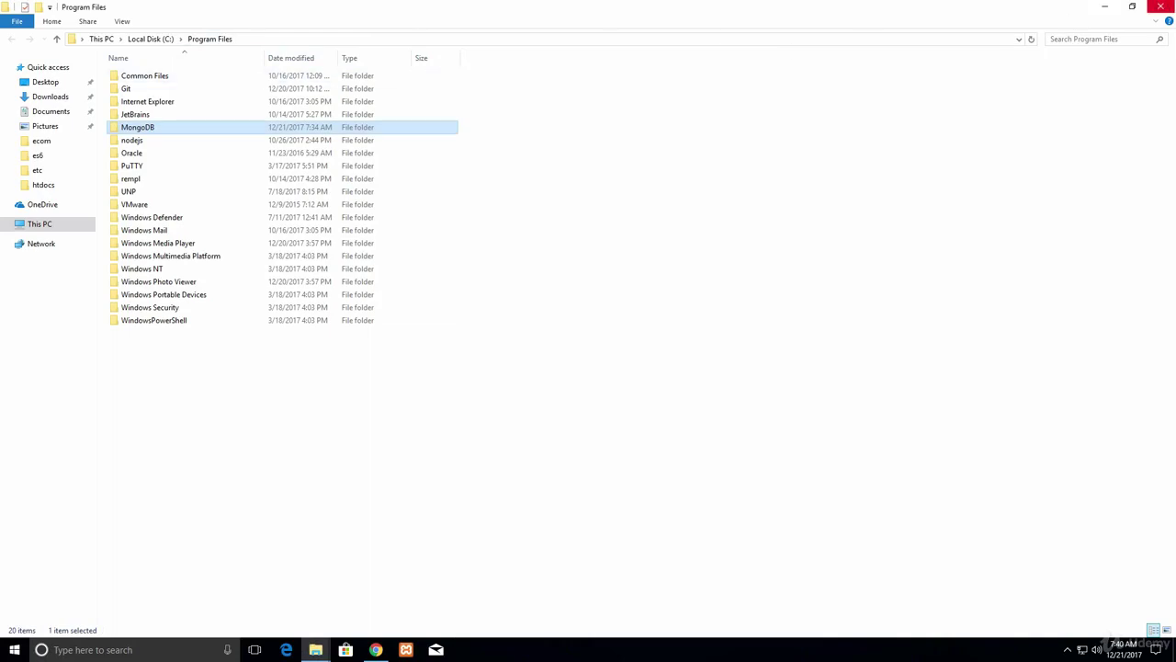
left_click(1158, 11)
left_click(1159, 11)
left_click(1159, 11)
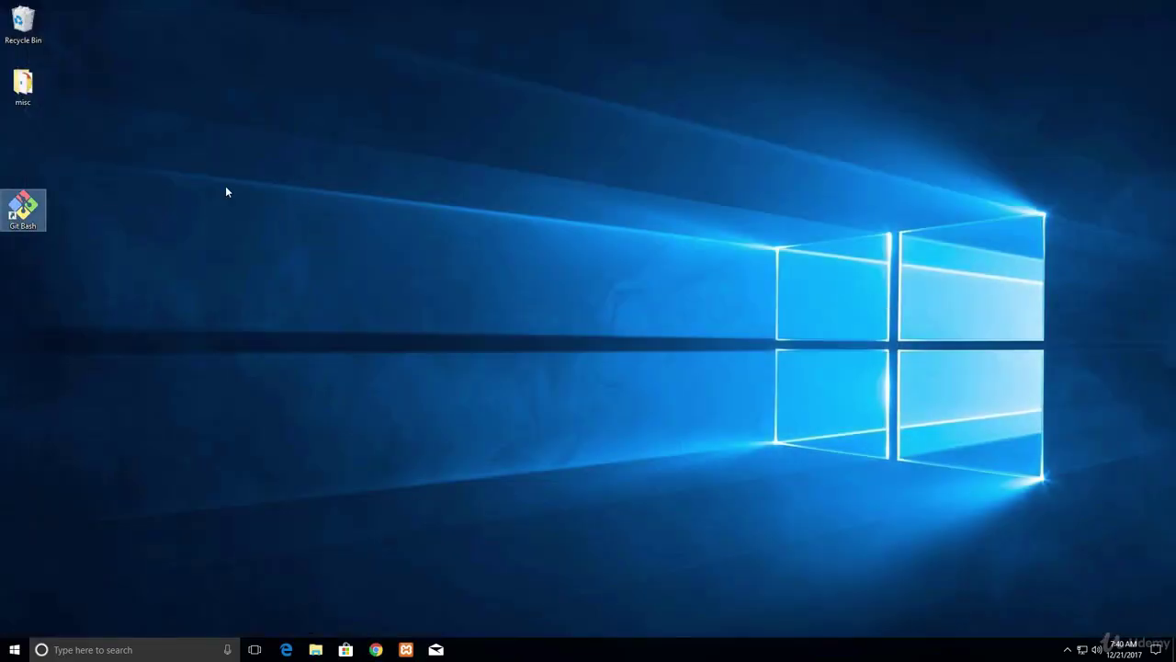
Launch Git Bash from the desktop and set its terminal font size to 18 pt, saving the options.
double_click(34, 205)
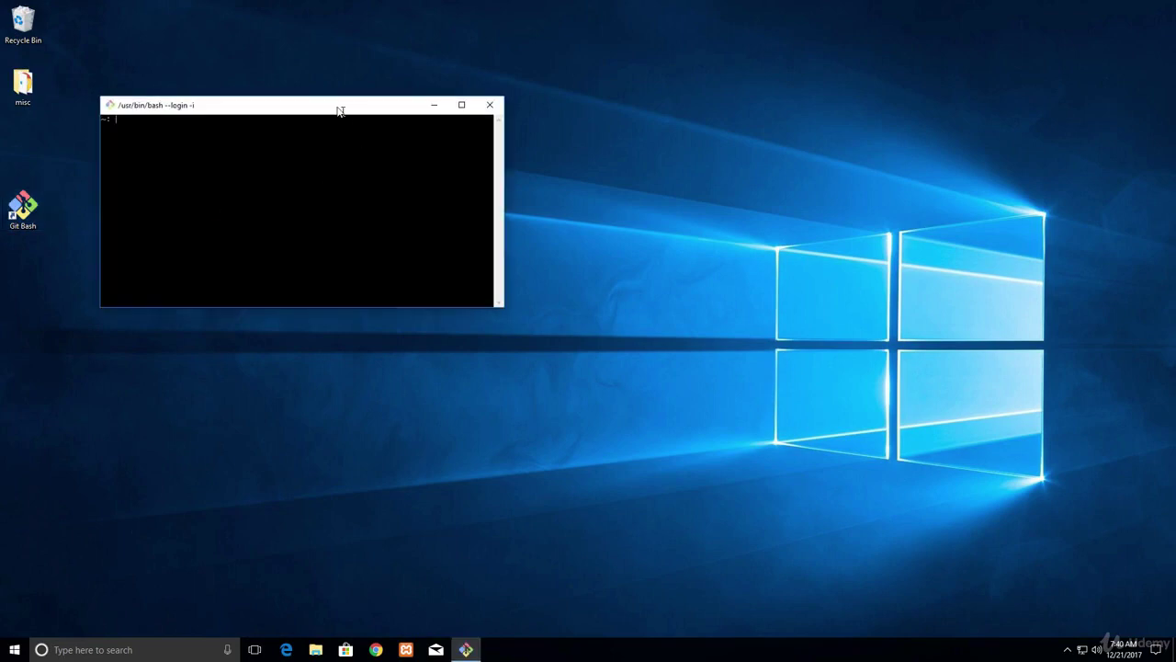
left_click_drag(339, 110, 586, 136)
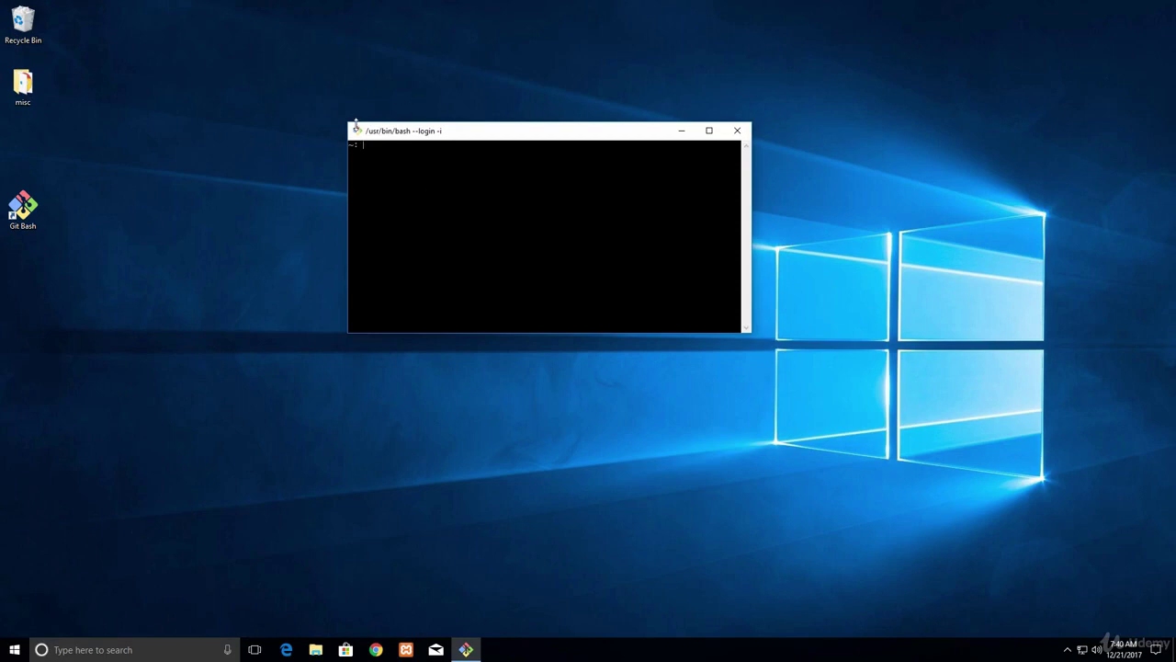
left_click(357, 130)
left_click(411, 220)
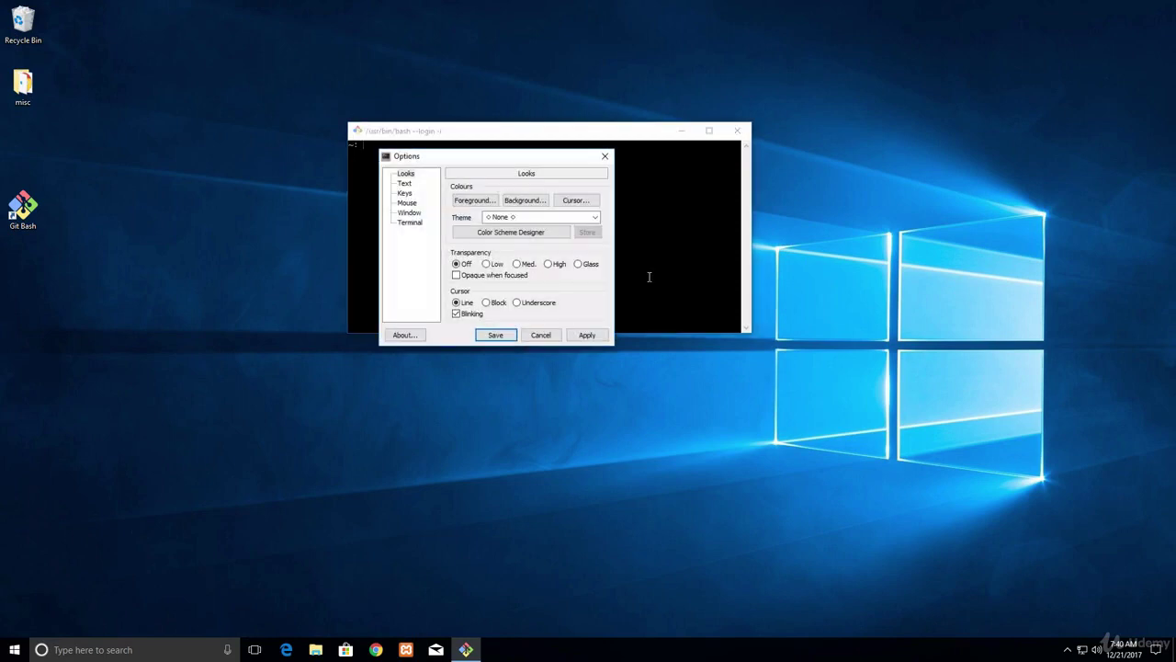
left_click(416, 184)
left_click(573, 199)
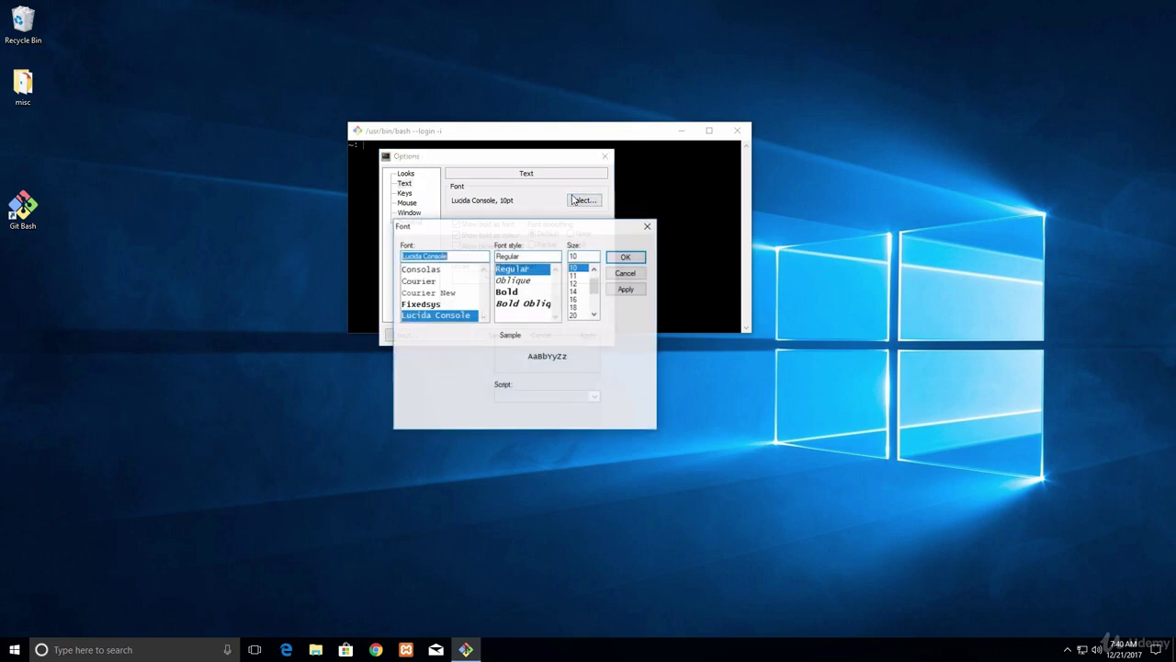
left_click(576, 300)
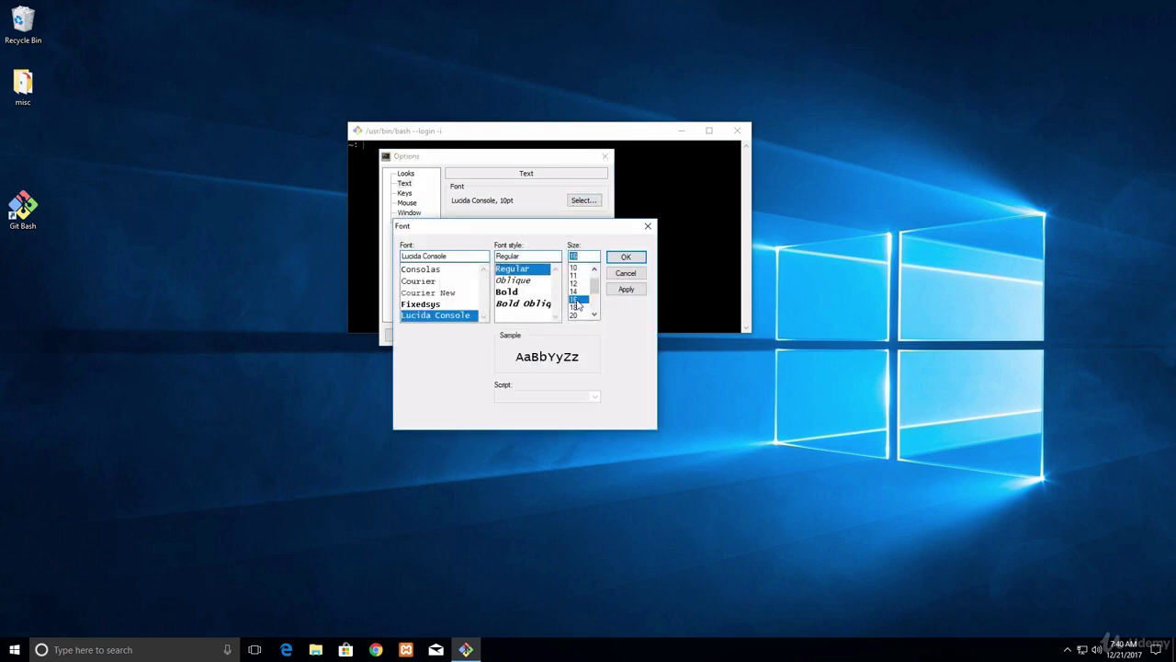
left_click(576, 307)
left_click(625, 261)
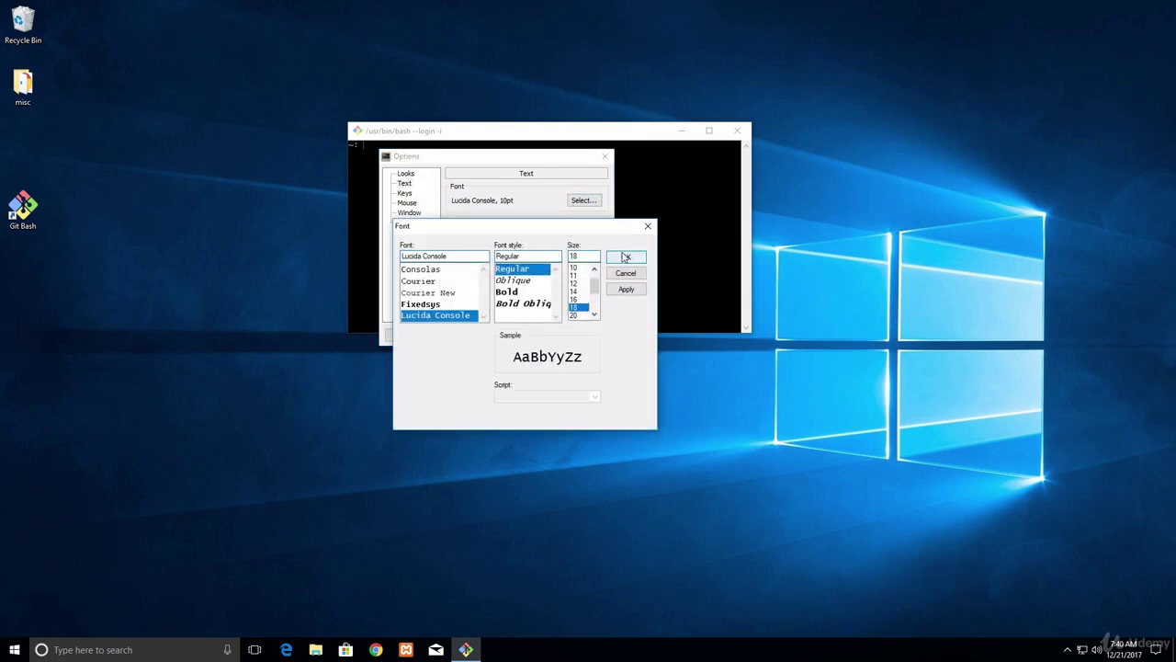
left_click(587, 335)
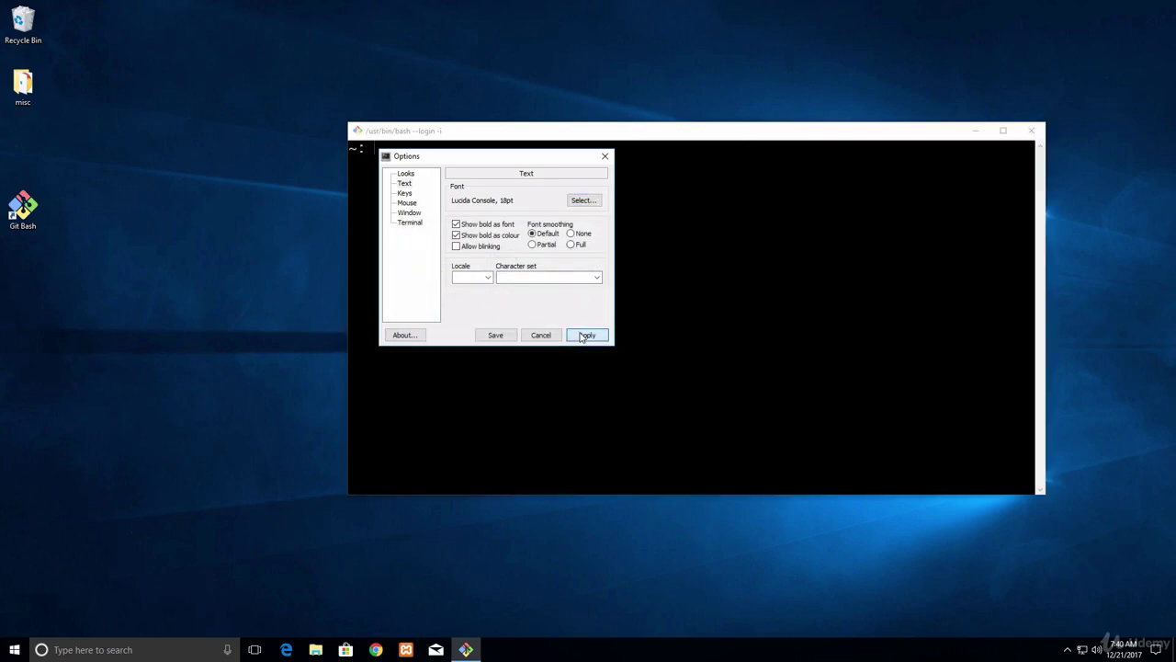
left_click(494, 336)
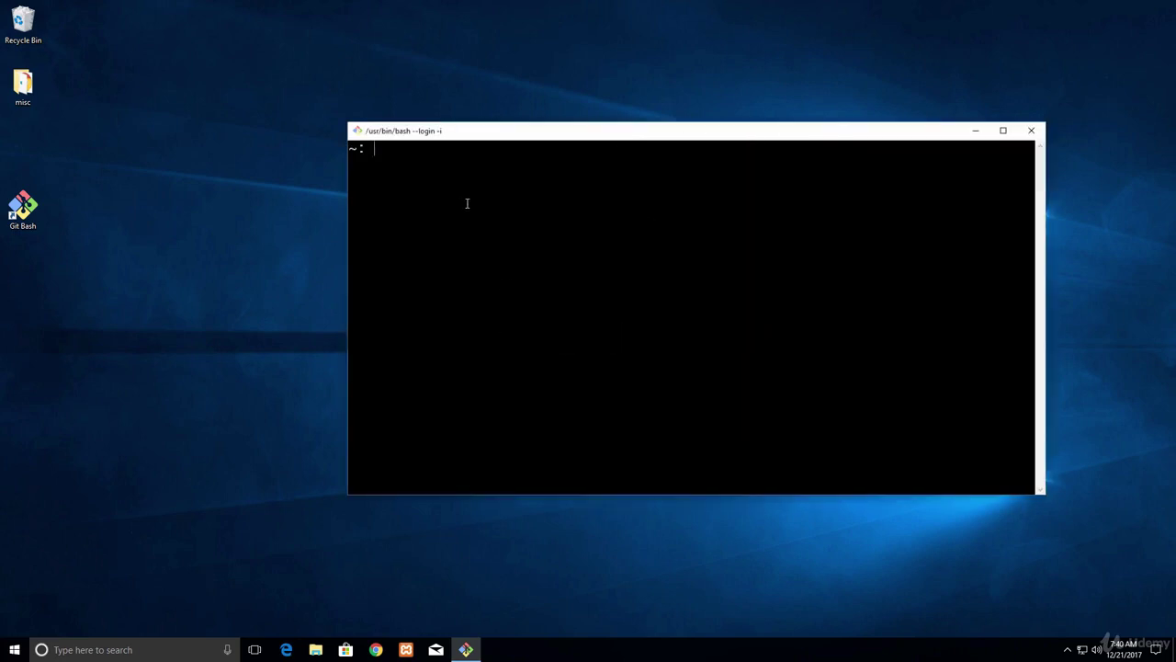
Run mongod in Git Bash and open a second Git Bash window, placing it over the first.
type("mongod")
right_click(454, 133)
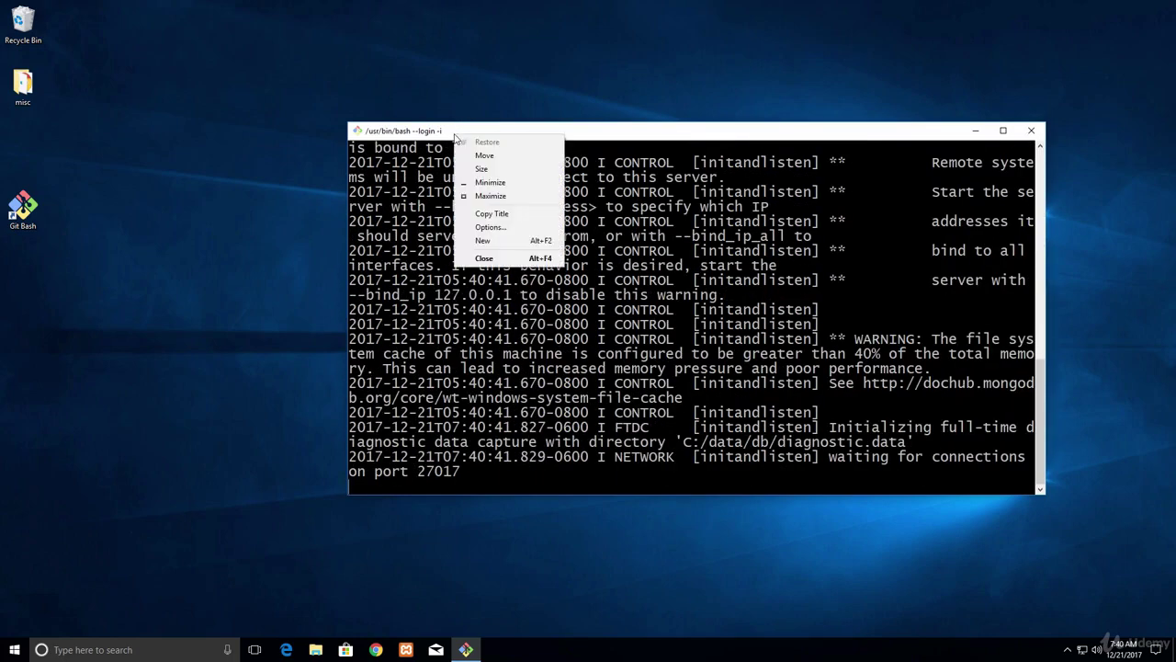
left_click(519, 241)
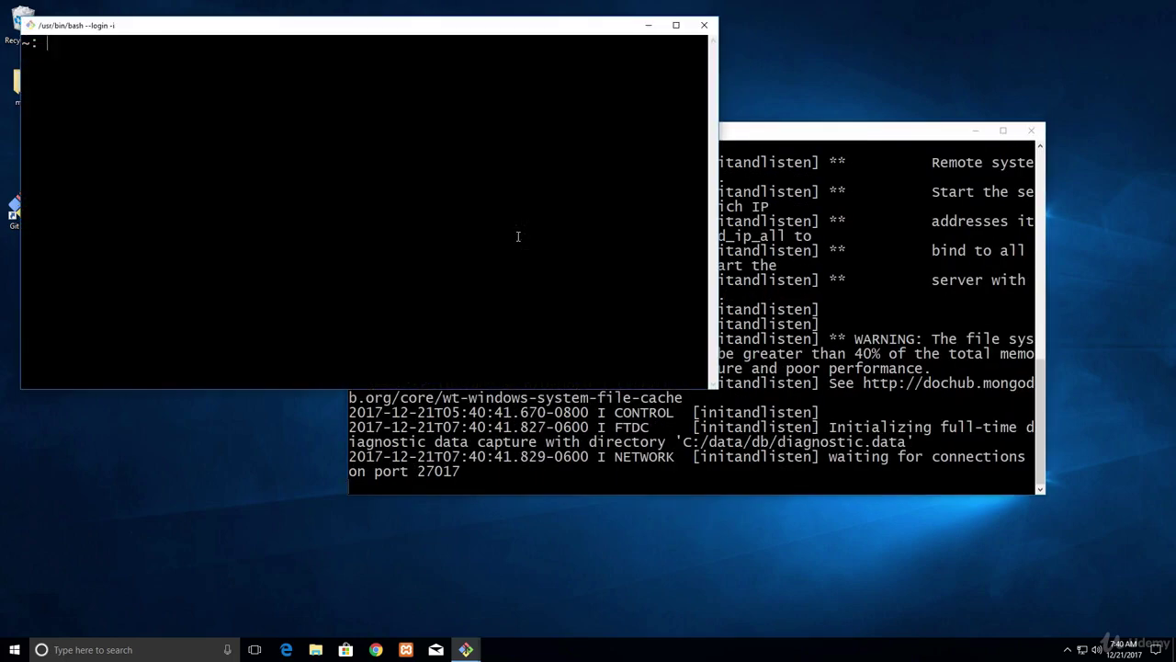
left_click_drag(203, 29, 500, 121)
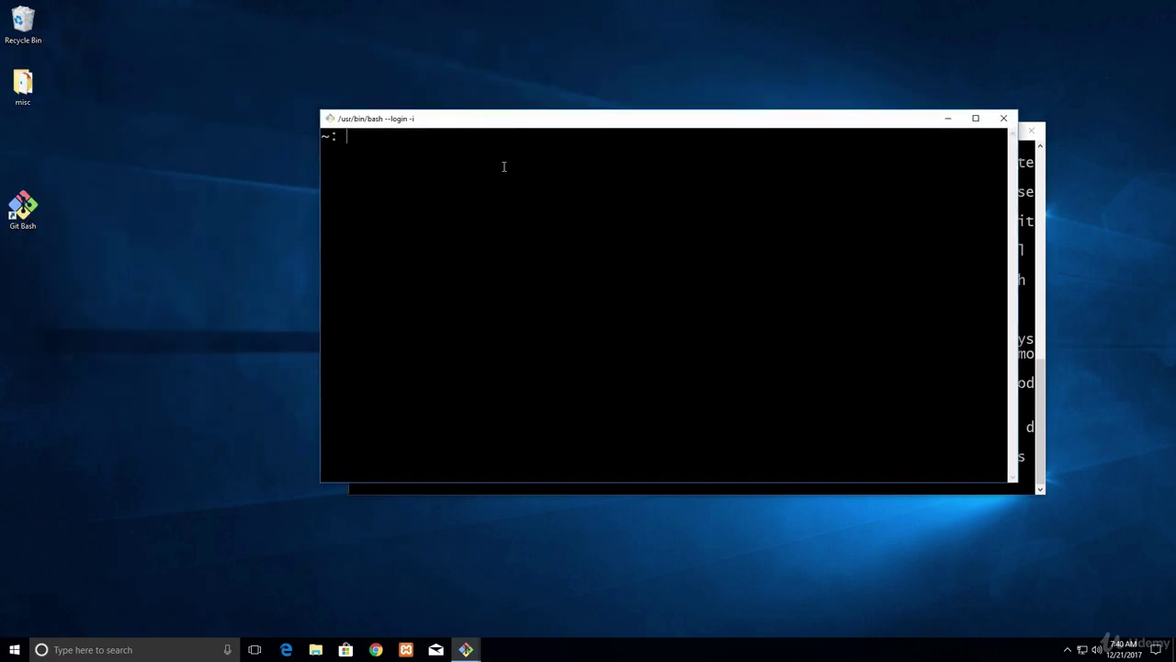
Start the mongo shell in the second Git Bash window and list the databases with show dbs.
type("mongo")
key("Return")
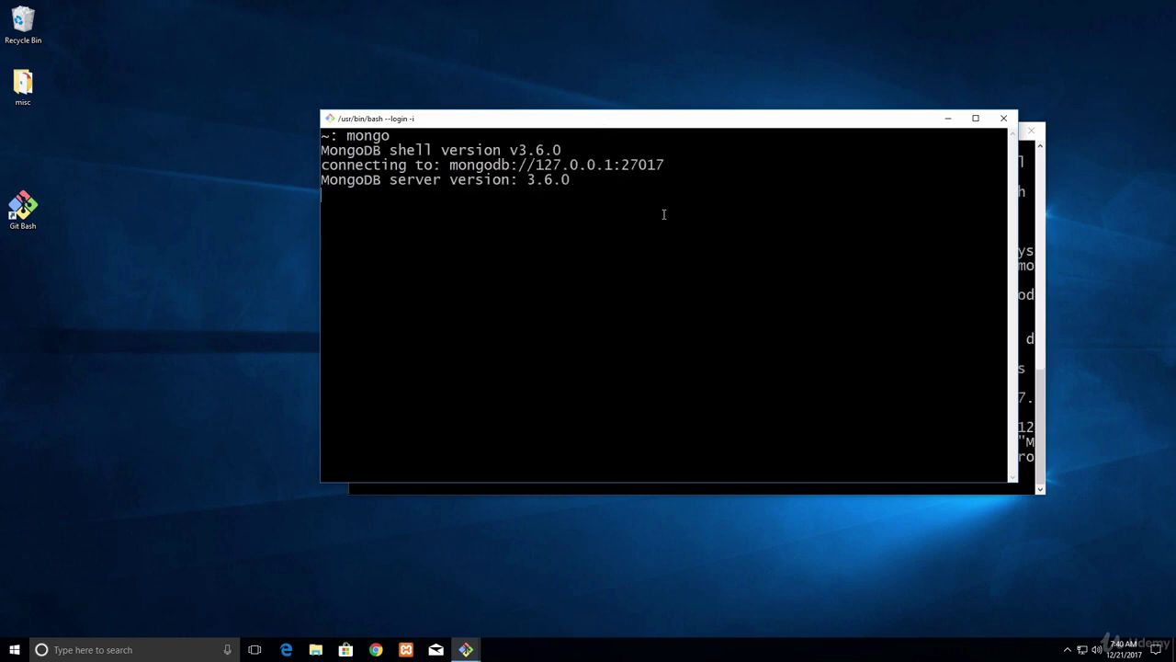
type("show dbs")
key("Return")
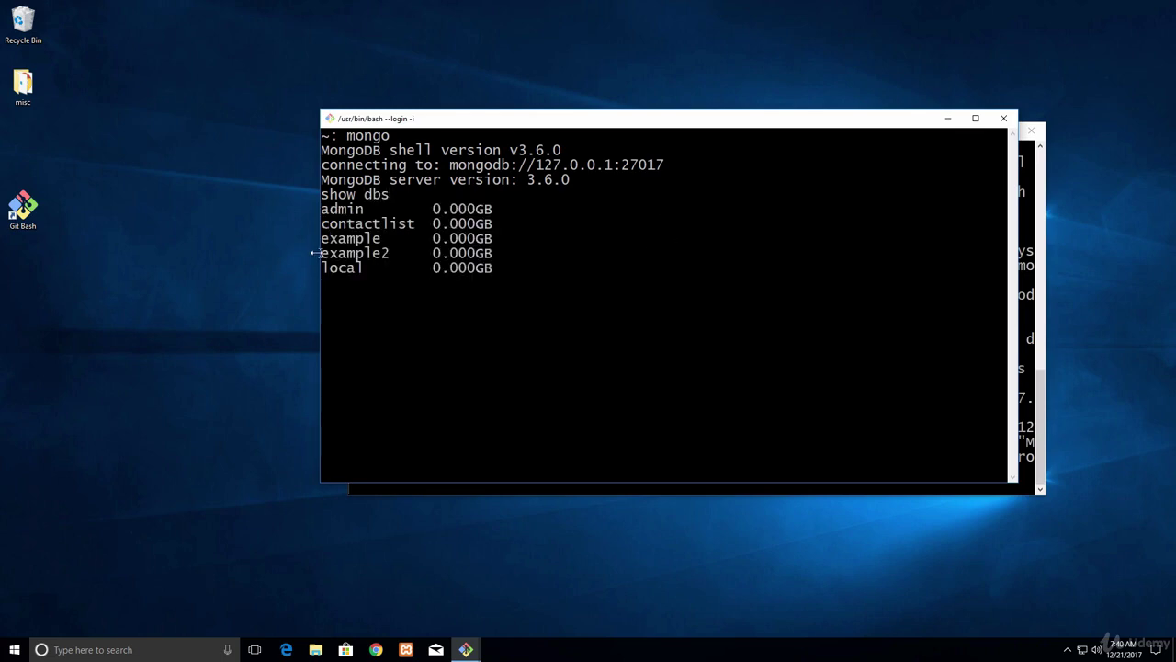
left_click_drag(391, 273, 311, 213)
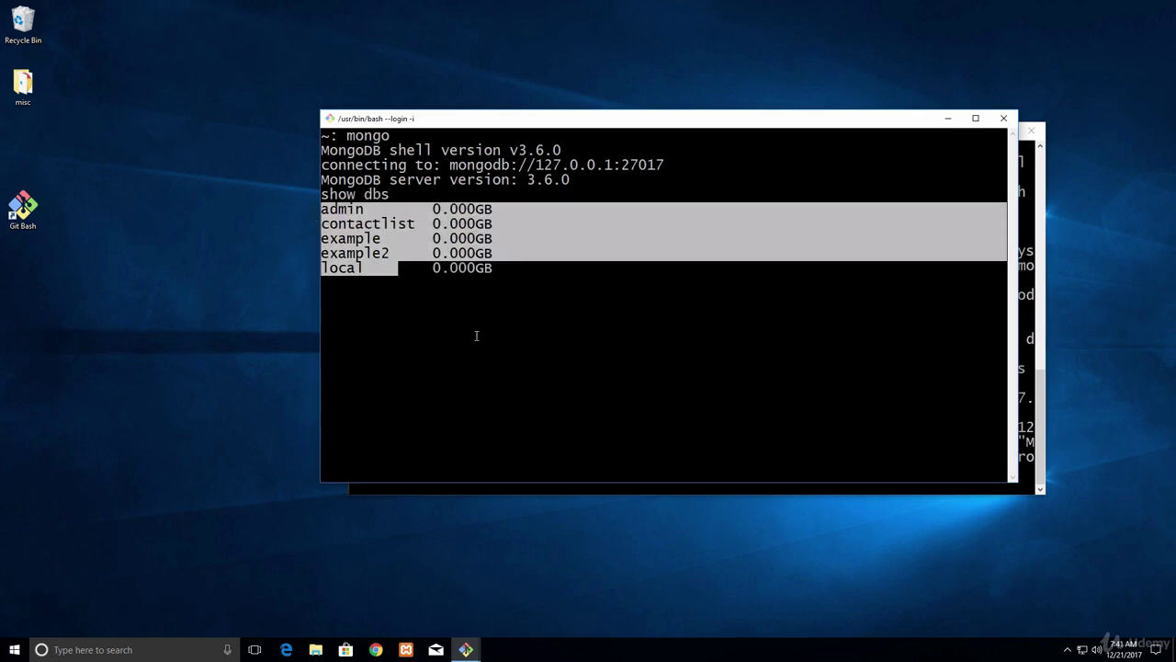
left_click(447, 295)
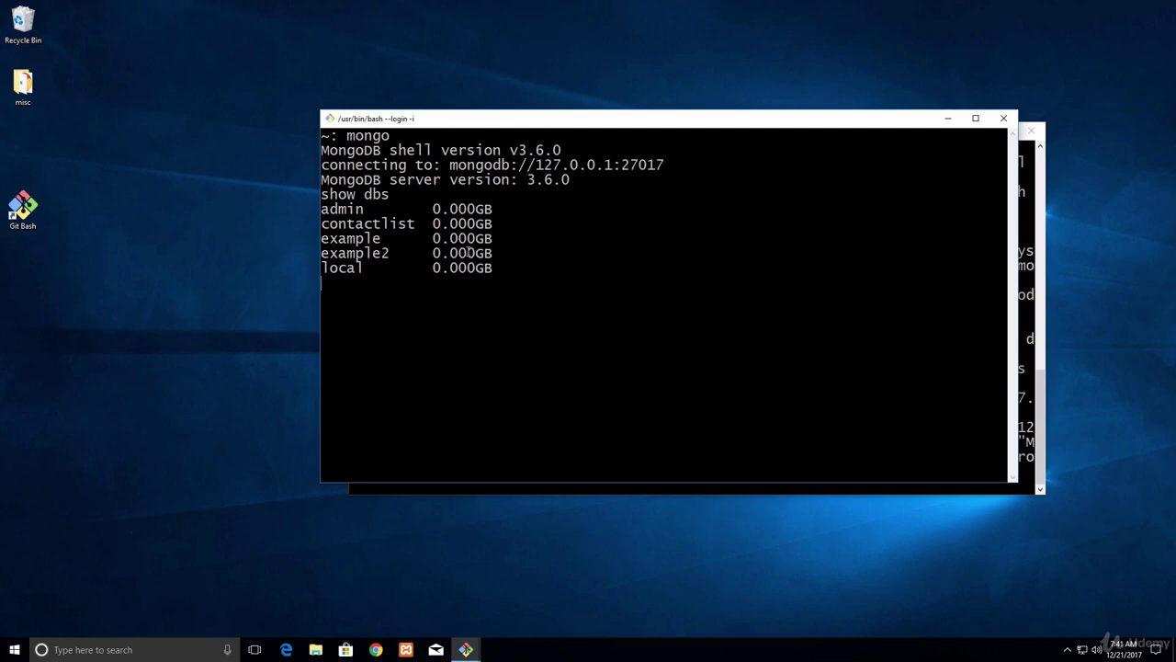